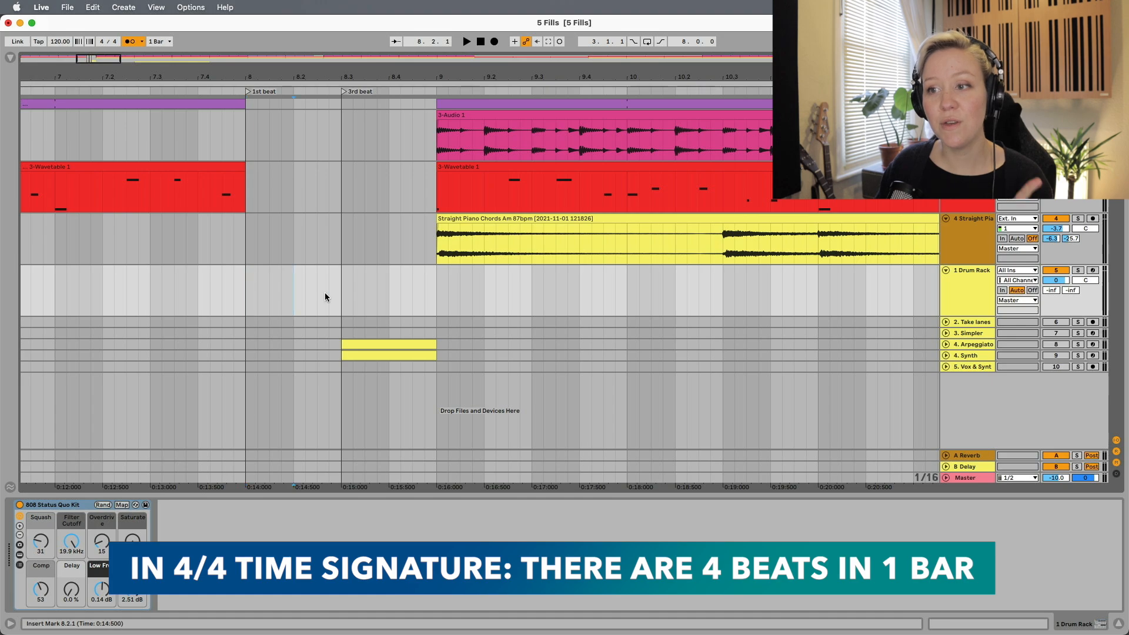
Examine the empty bar before bar 9 on the Drum Rack track, including the half bar from the 3rd beat marker
left_click(341, 291)
left_click(389, 288)
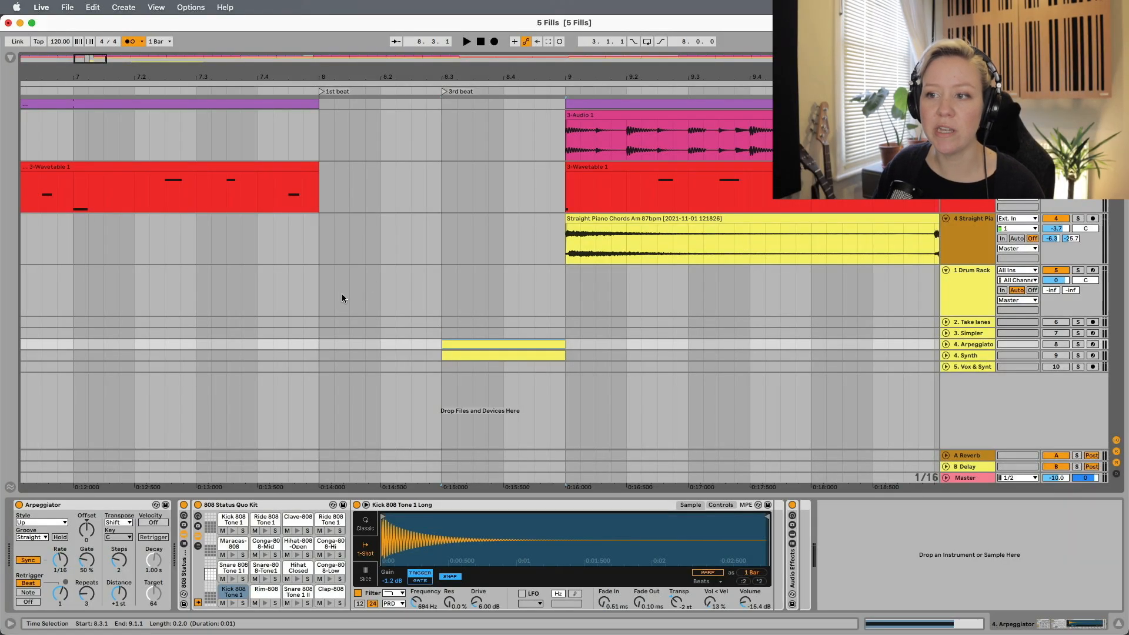
left_click_drag(318, 293, 498, 292)
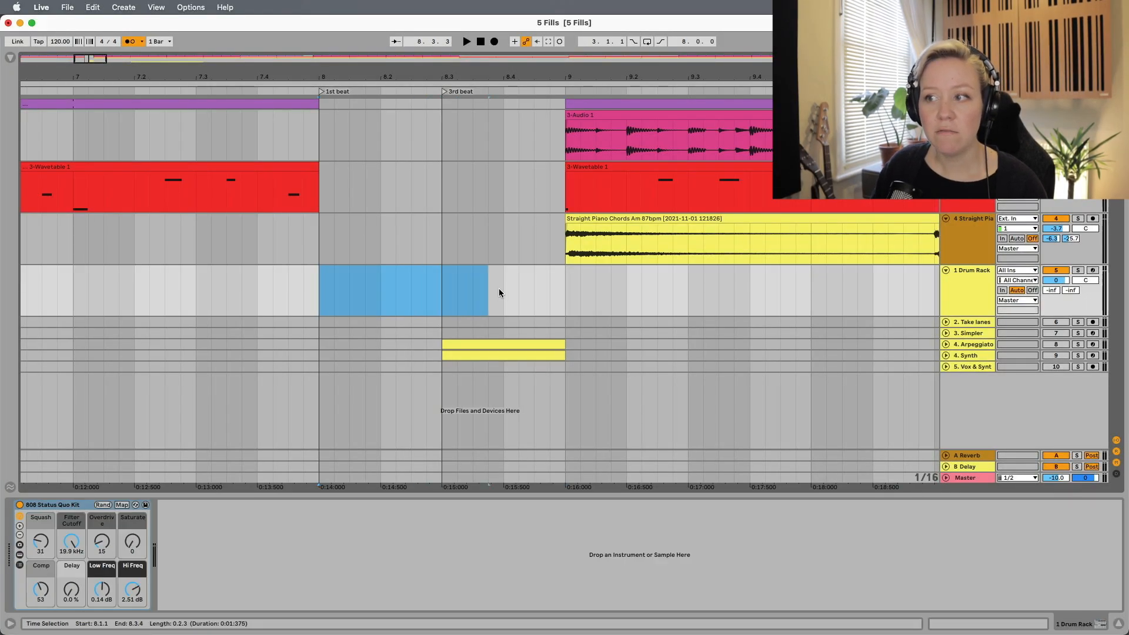
left_click(143, 284)
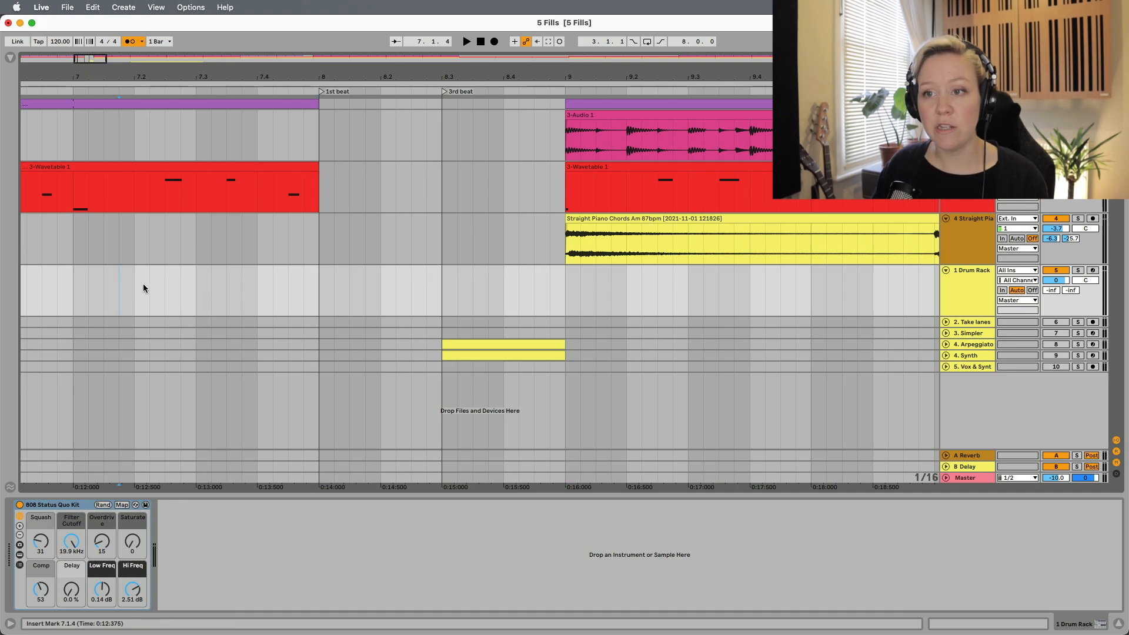
left_click(595, 286)
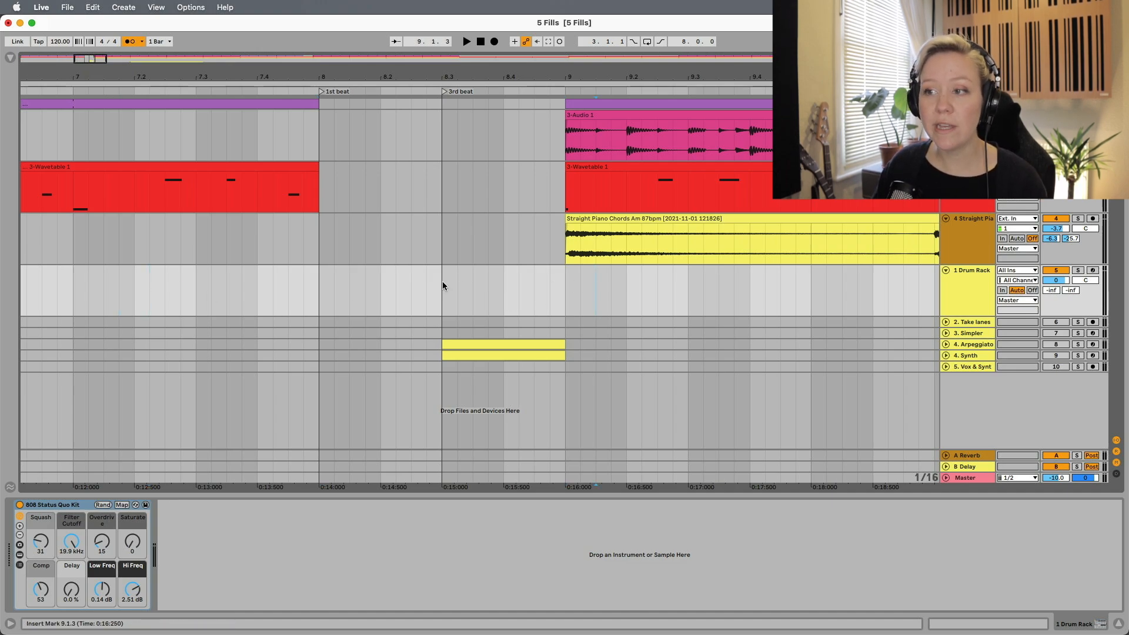
left_click_drag(440, 285, 567, 285)
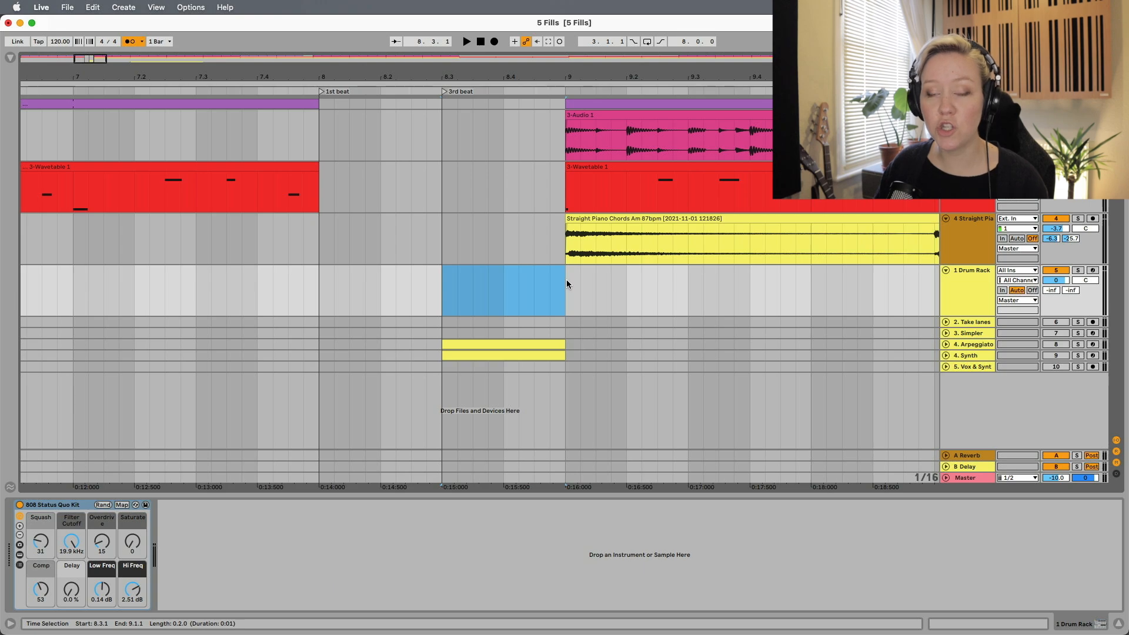
left_click(442, 285)
left_click_drag(443, 286, 489, 292)
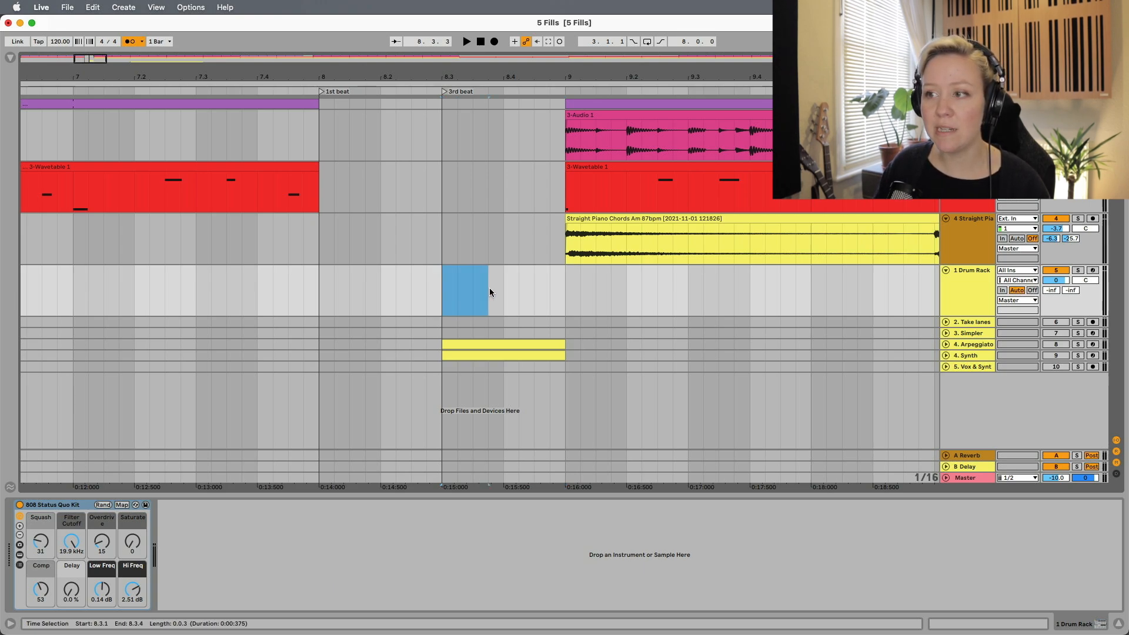
left_click_drag(566, 290, 565, 290)
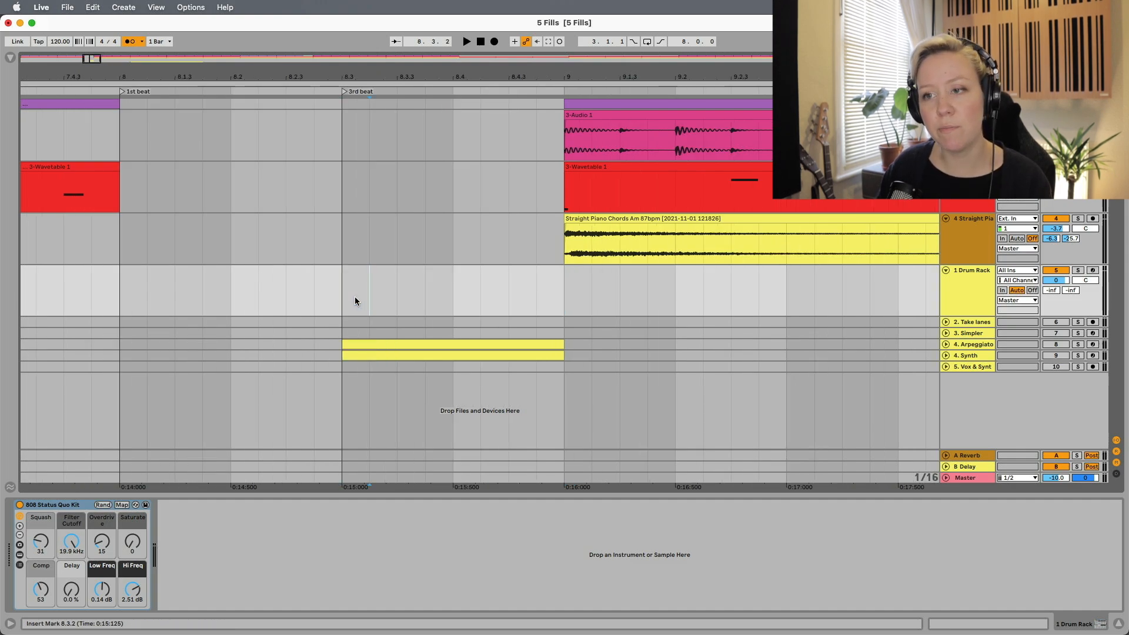
Set the arrangement's fixed grid to 1/16
right_click(411, 281)
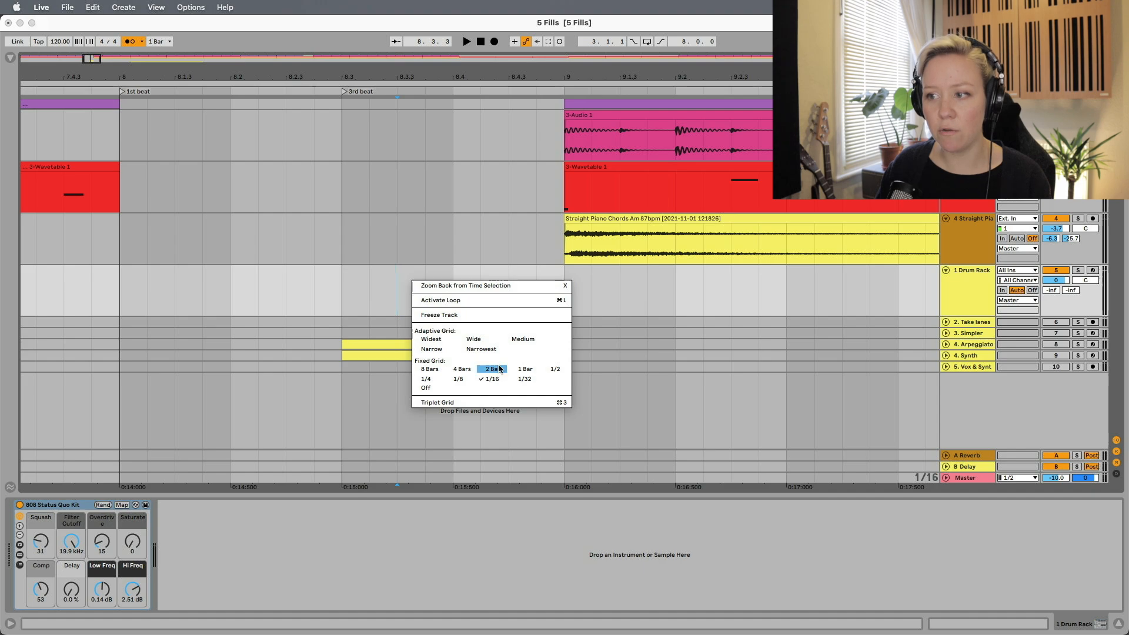
left_click(355, 285)
right_click(357, 285)
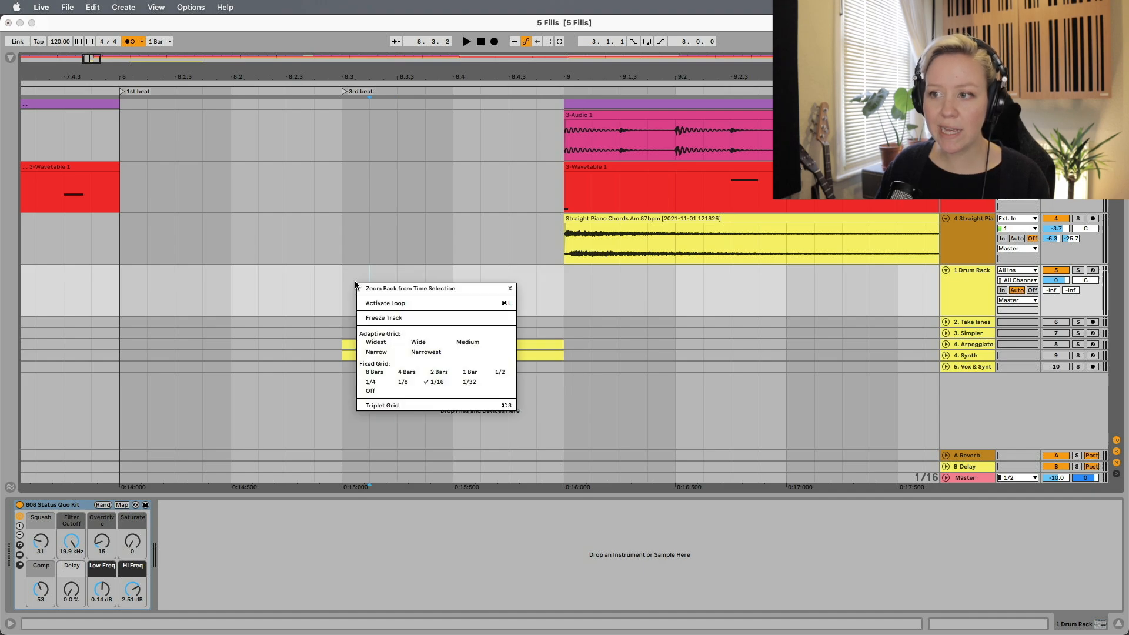
left_click(447, 387)
Create an empty MIDI clip on the Drum Rack track at the 3rd beat marker and extend it to the start of bar 9
left_click_drag(125, 291, 538, 285)
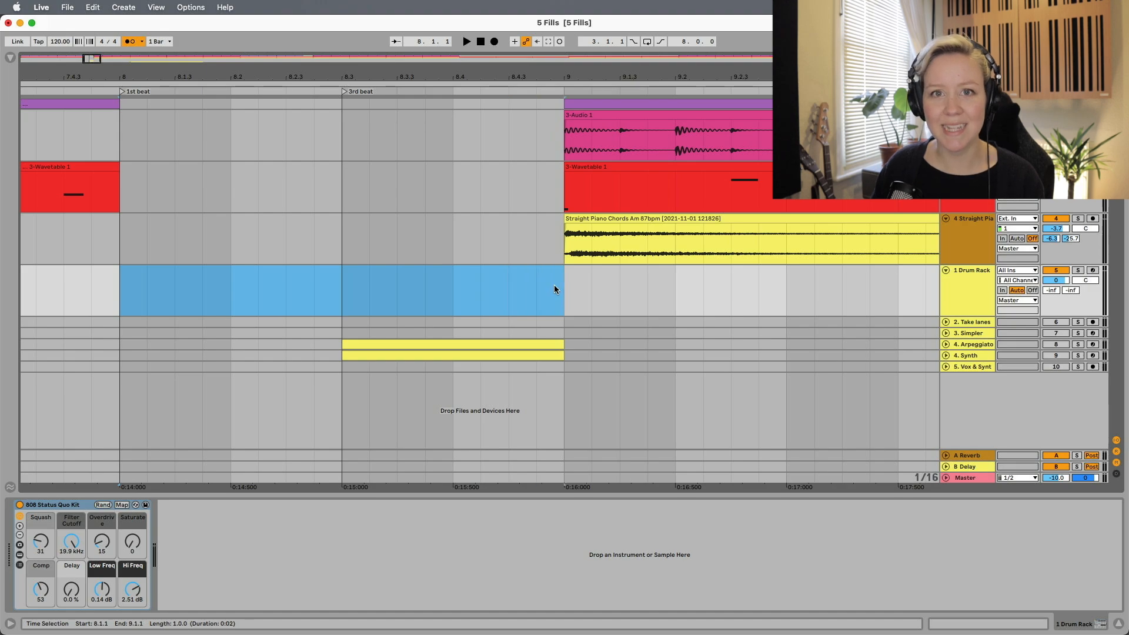
left_click(358, 274)
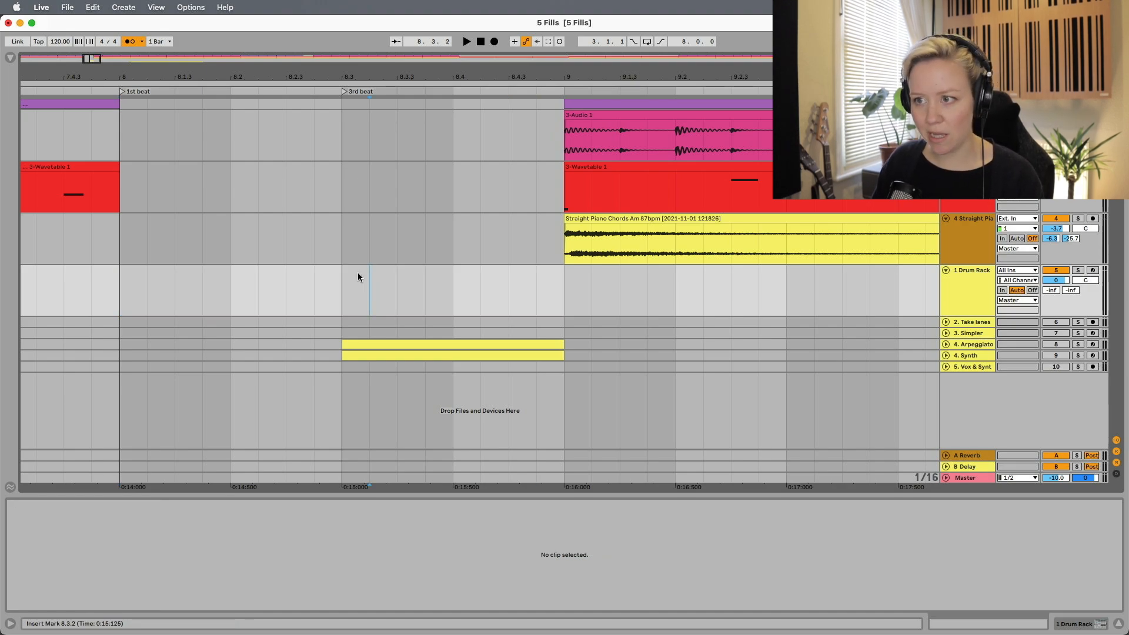
double_click(356, 290)
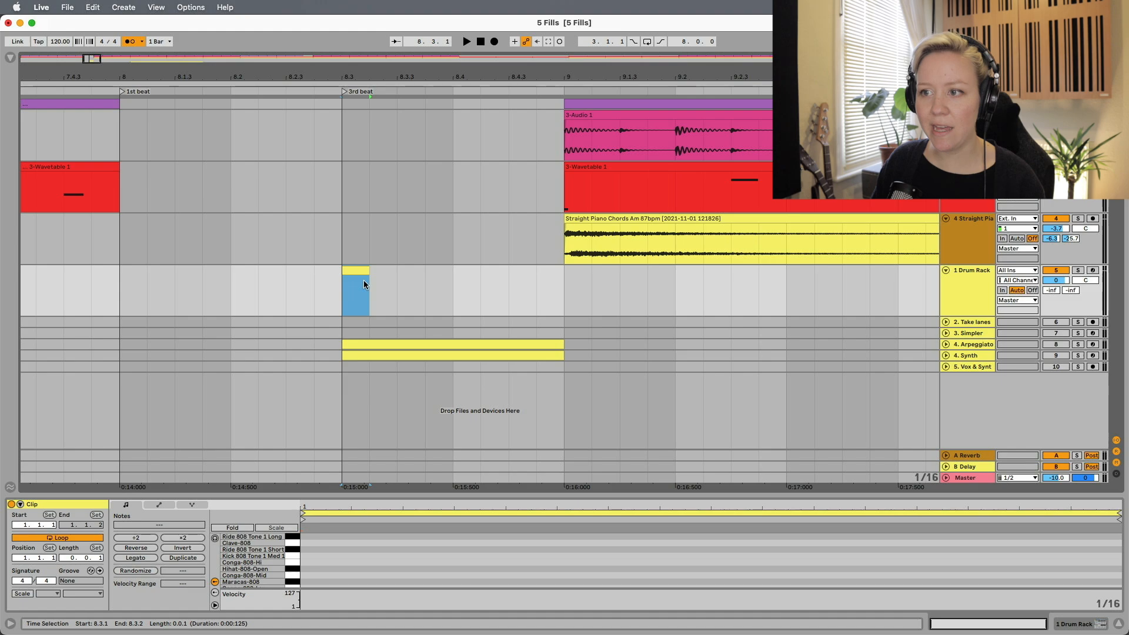
left_click_drag(373, 271, 555, 283)
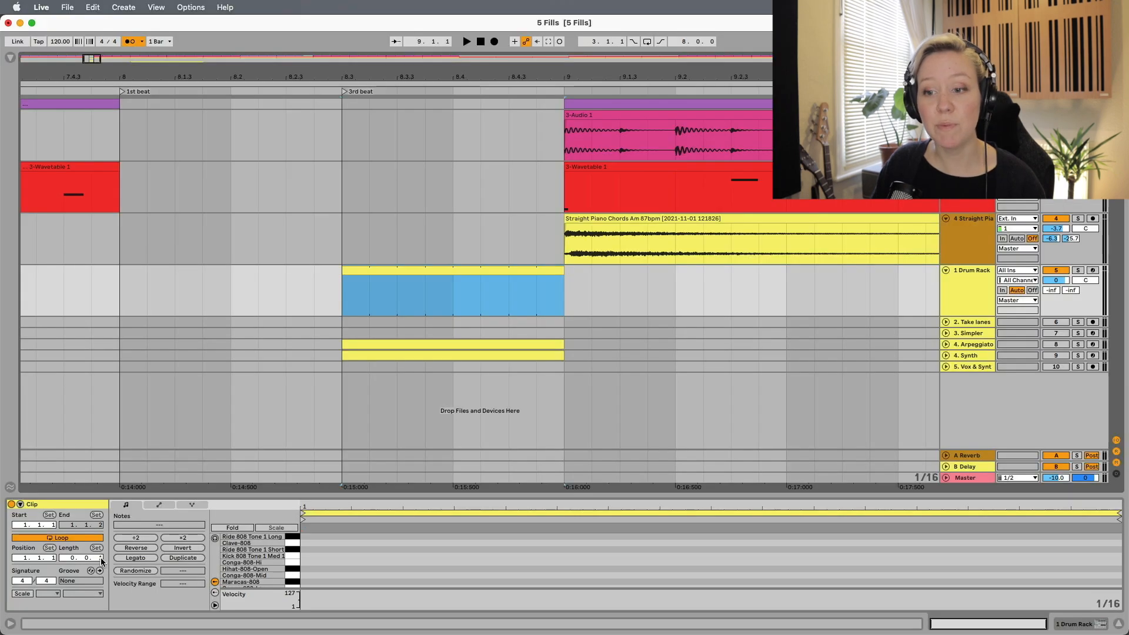
Set the new drum clip's loop length to 0.2.0
left_click(343, 293)
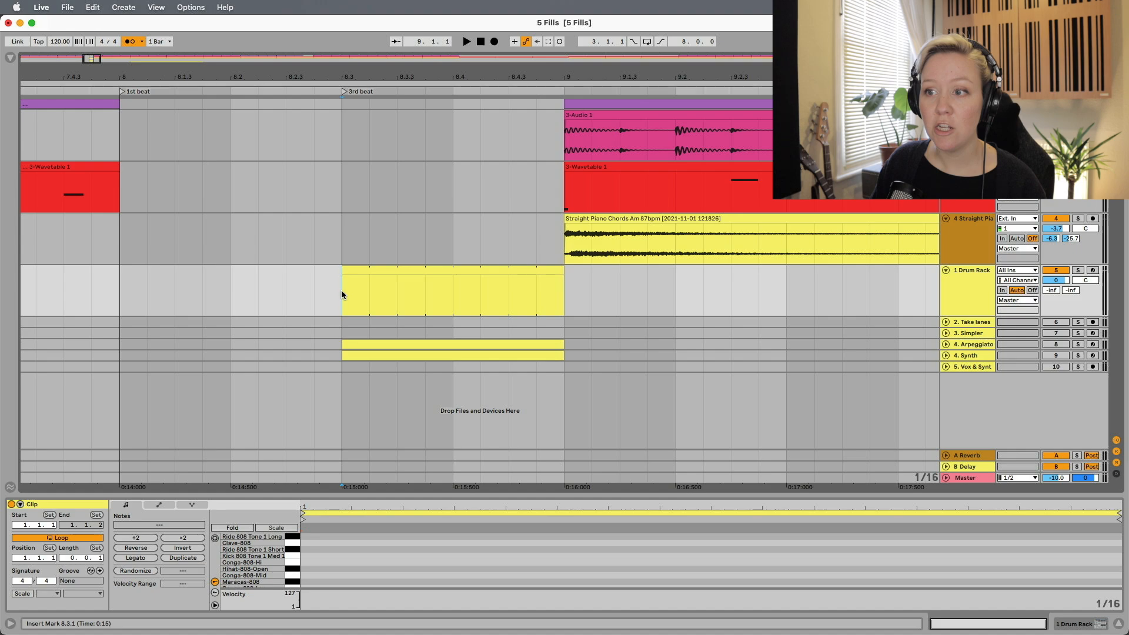
left_click_drag(341, 291, 575, 296)
left_click(341, 288)
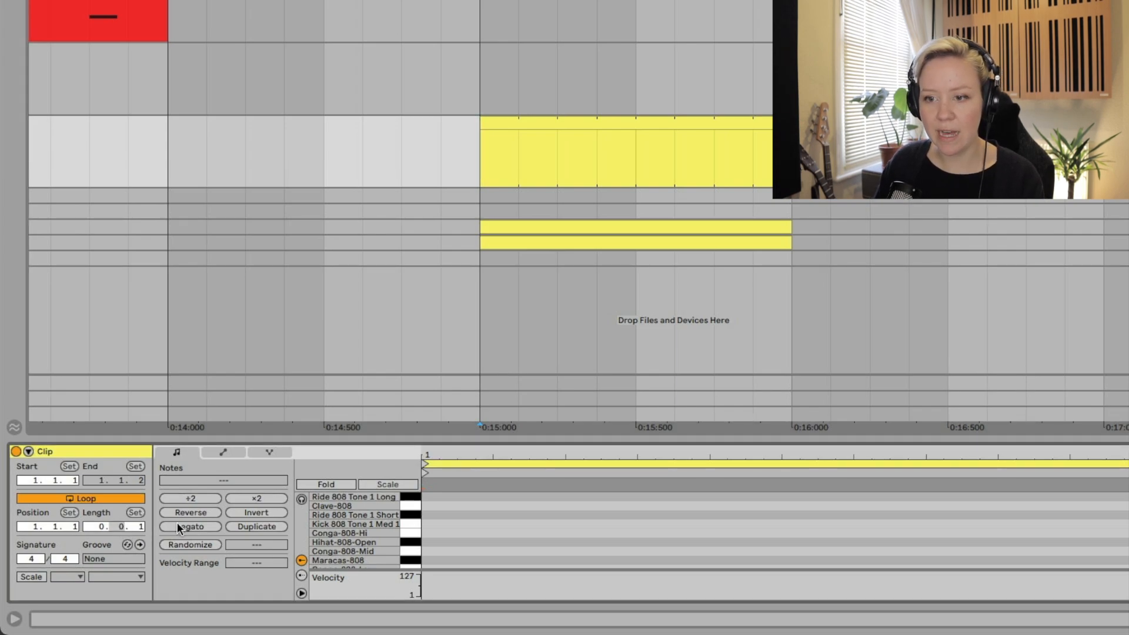
type("2")
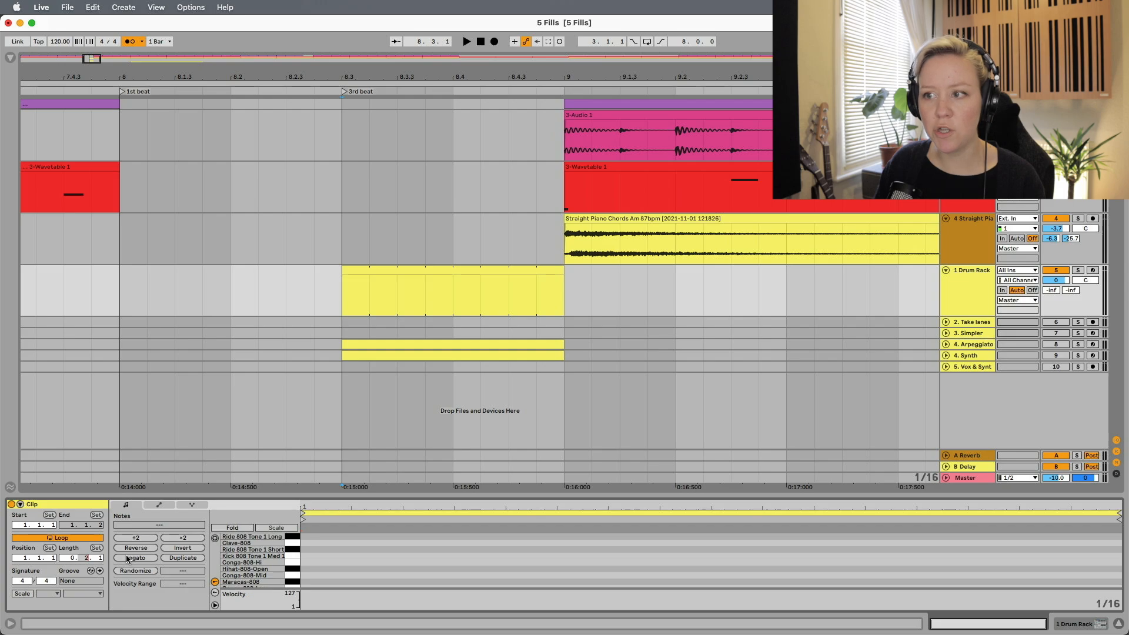
key("Return")
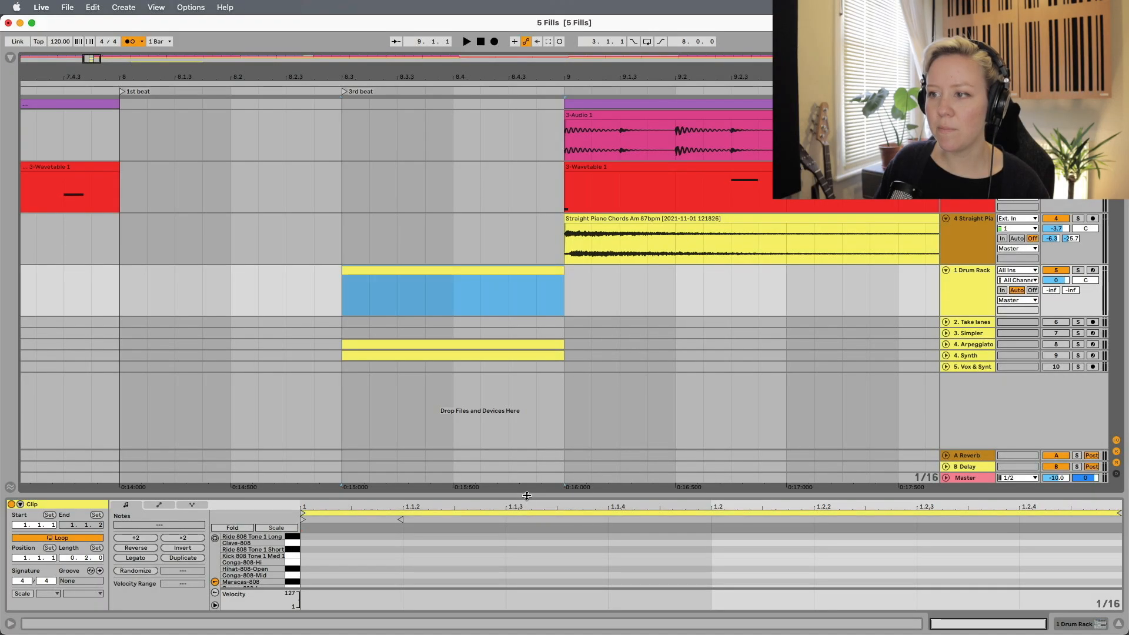
Enlarge the clip's note editor and loop arrangement playback over the drum clip from 8.3.1 to 9.1.1
left_click_drag(526, 496, 470, 217)
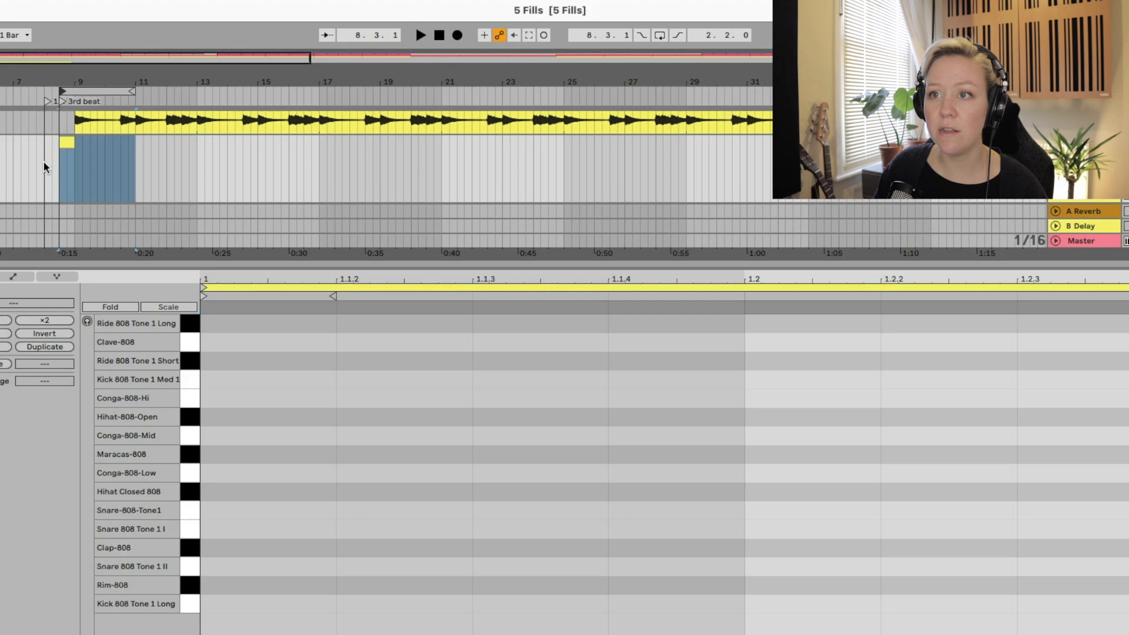
scroll(43, 161, "up", 5)
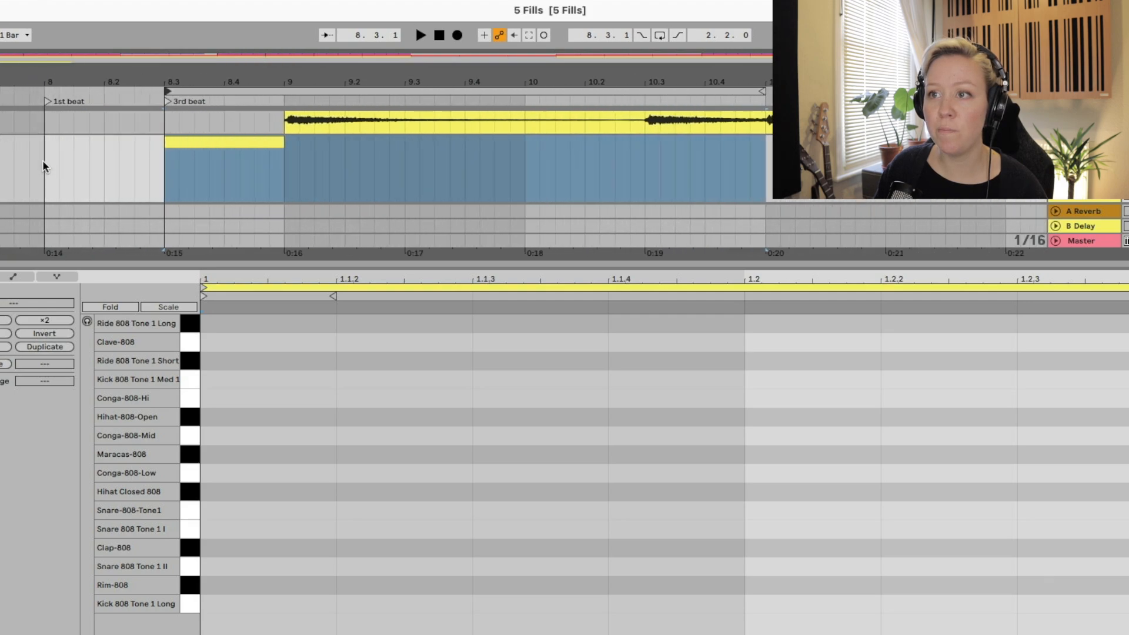
left_click_drag(637, 88, 247, 99)
left_click(661, 36)
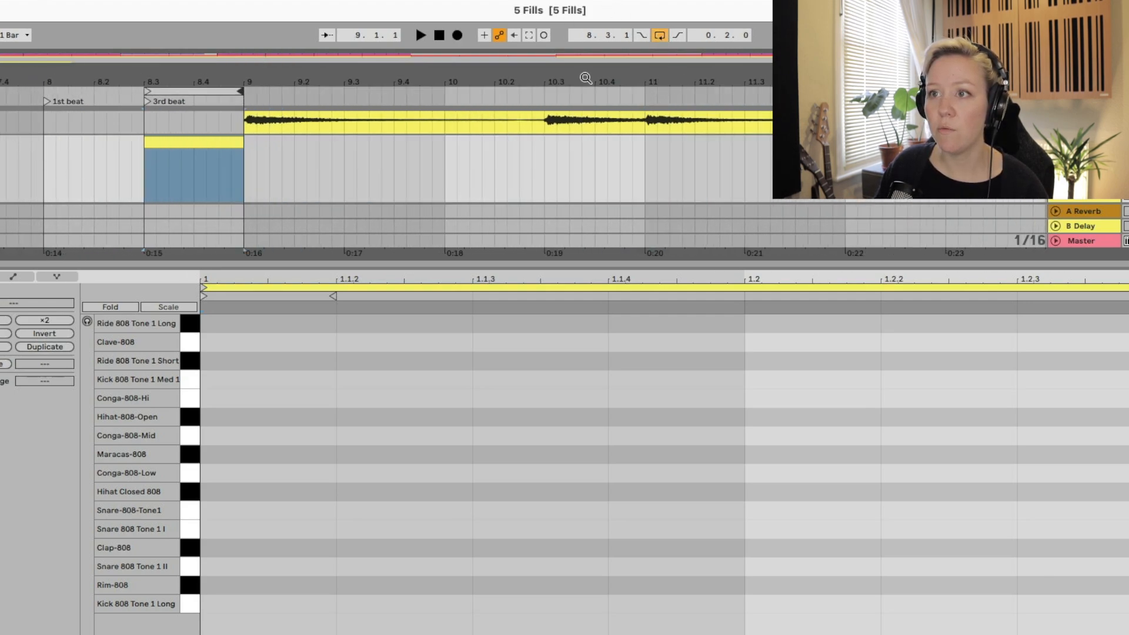
key("space")
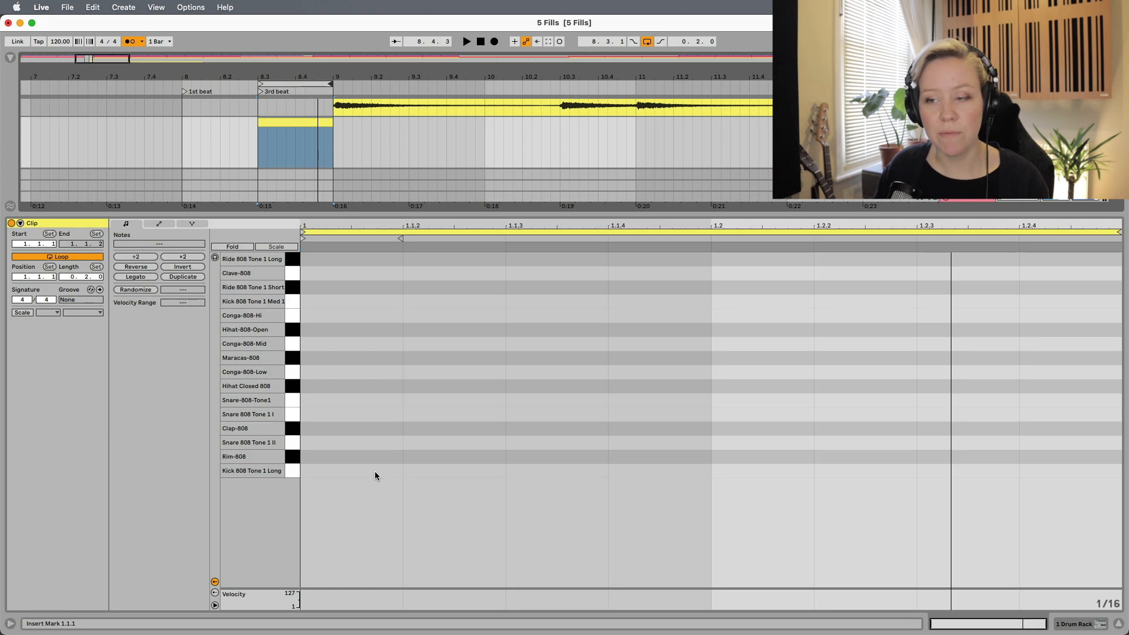
Add 1/16 notes in pairs: Conga-808-Low from 1.1.1, Conga-808-Mid from 1.1.3 and Clave-808 from 1.2.1
double_click(349, 372)
double_click(445, 372)
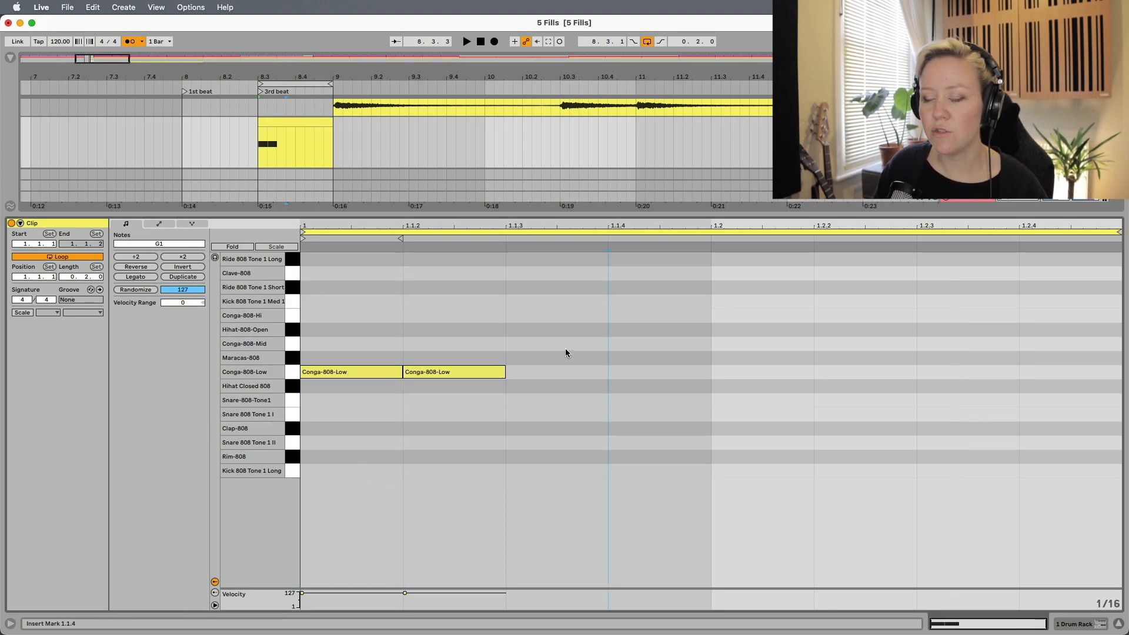
double_click(565, 346)
double_click(655, 349)
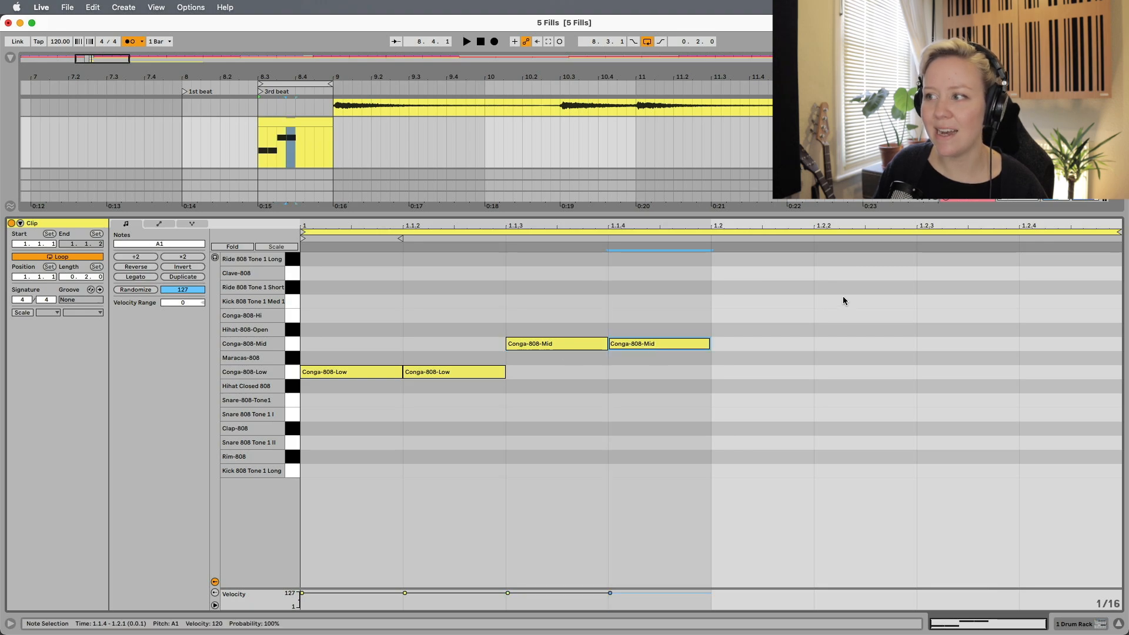
double_click(762, 273)
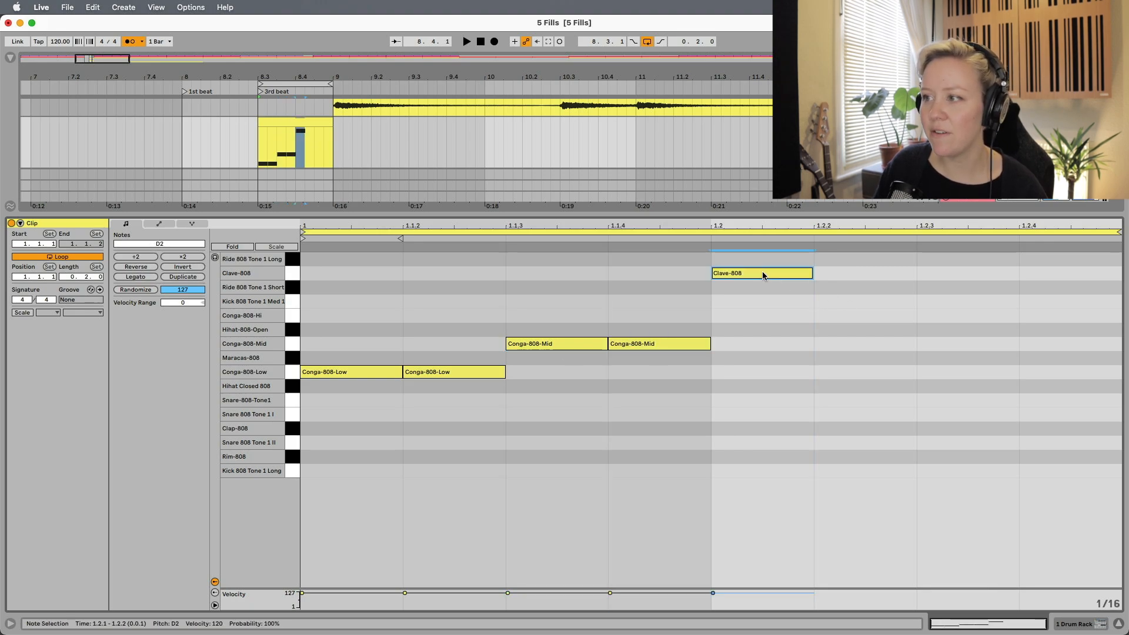
double_click(883, 273)
Play the drum fill from the 3rd beat marker, then stop playback
left_click(259, 159)
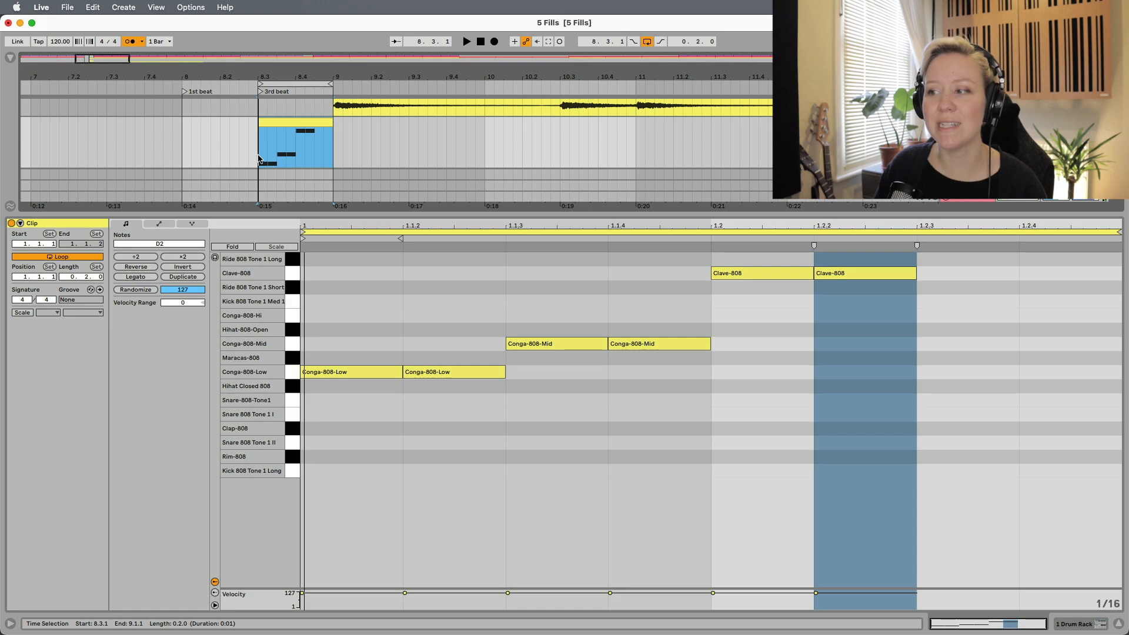
key("space")
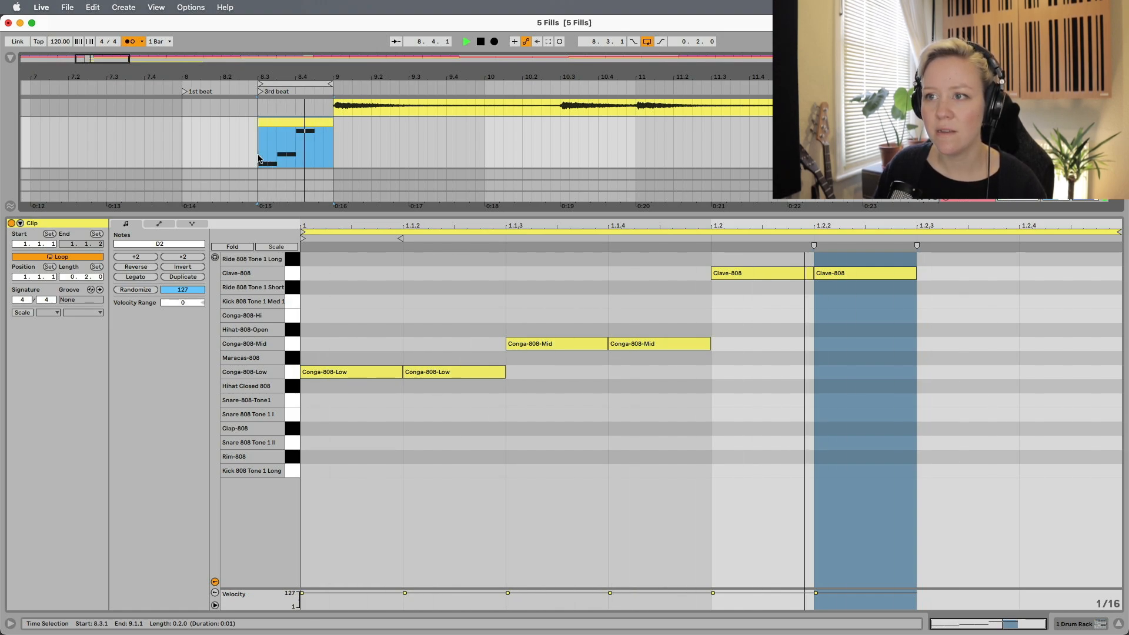
key("space")
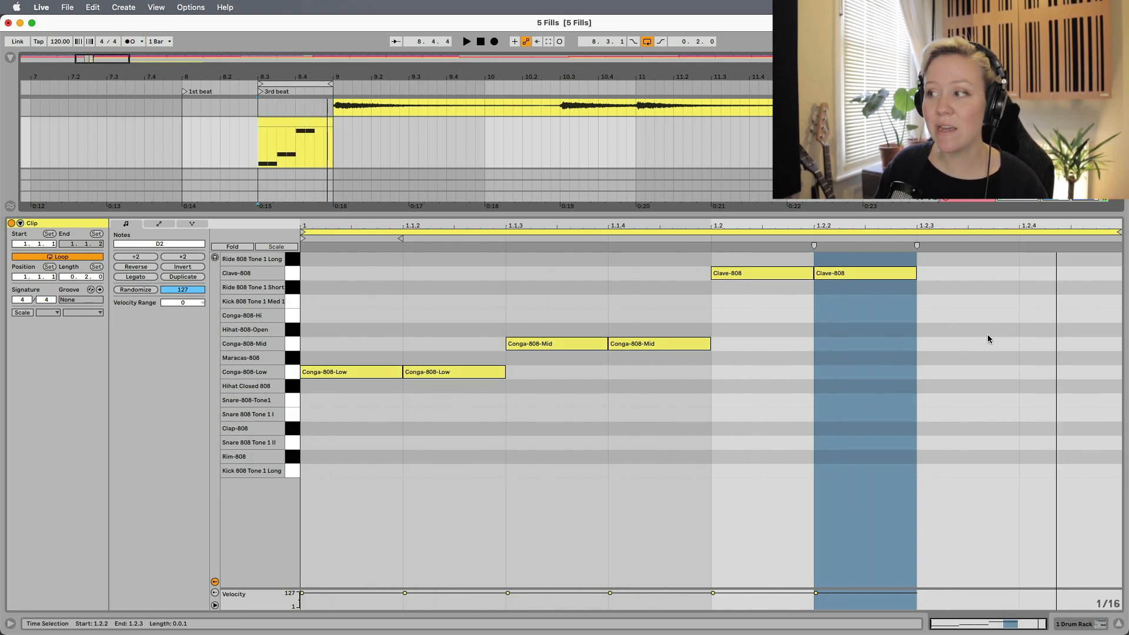
Move both Clave-808 notes two sixteenths later to start at 1.2.3, and listen to the fill
left_click_drag(919, 378, 1108, 393)
left_click(910, 452)
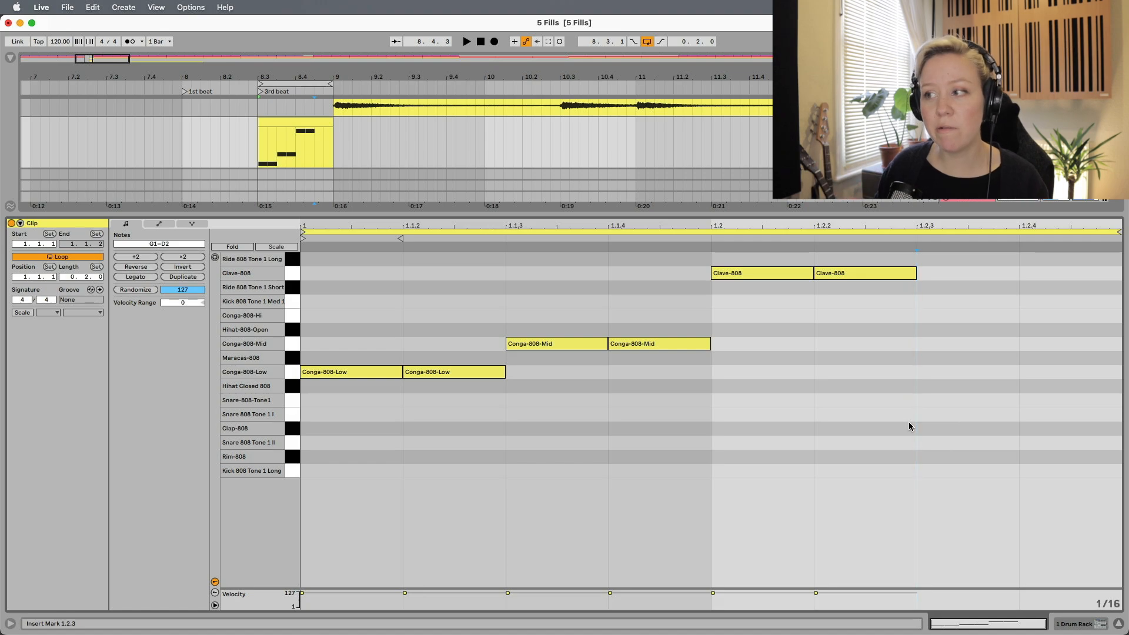
left_click_drag(919, 314, 727, 265)
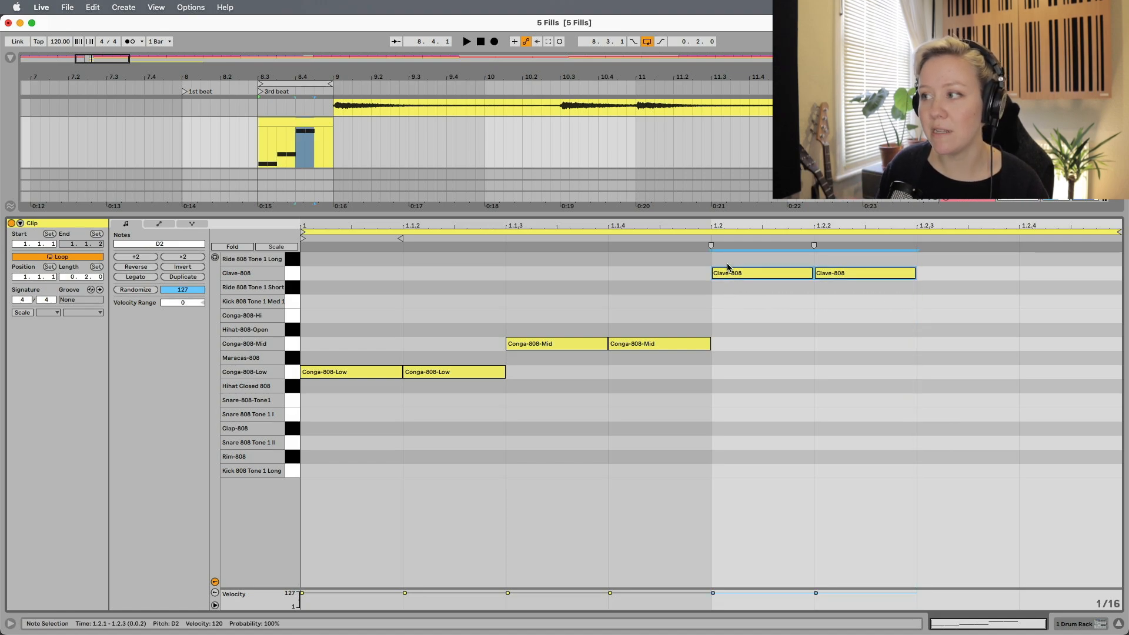
key("Right")
key("Right")
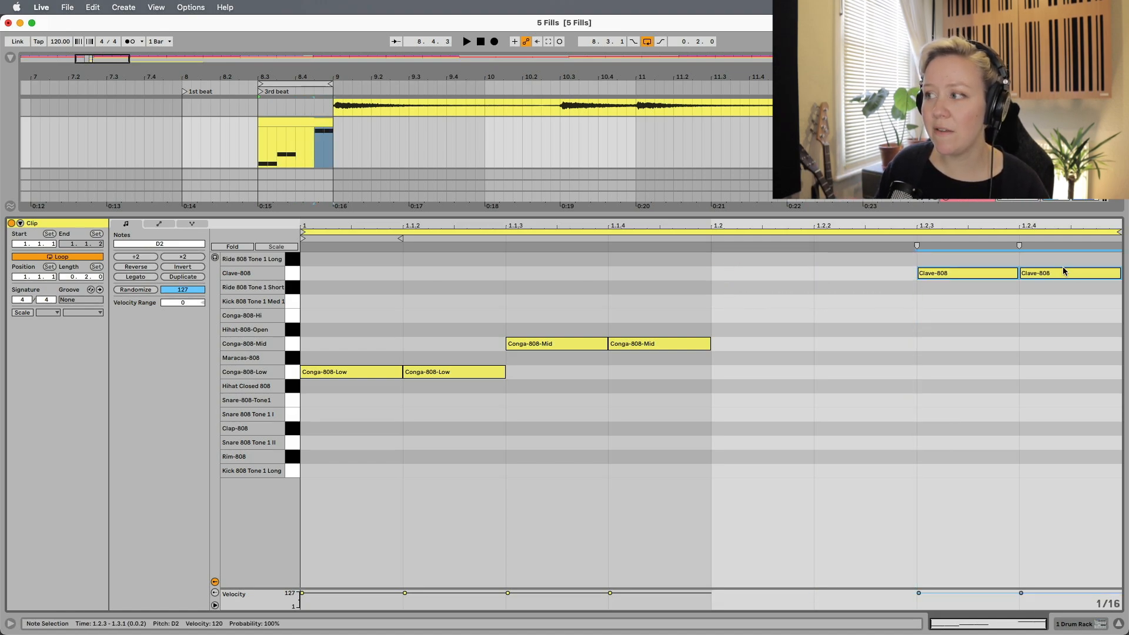
key("space")
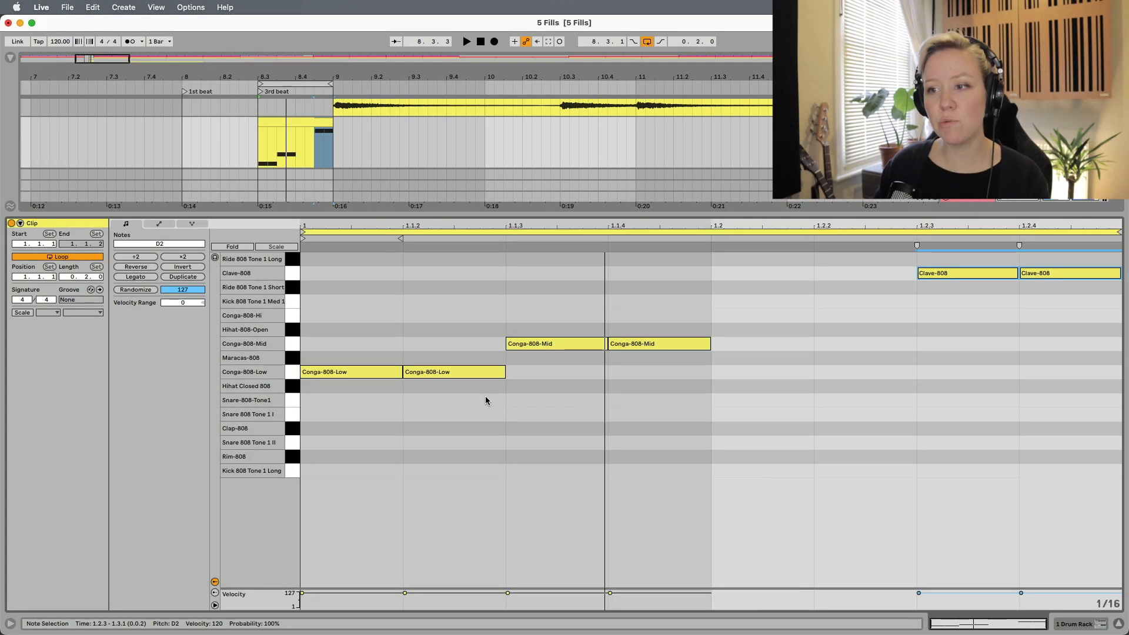
Shift the two Conga-808-Low and two Conga-808-Mid notes later together so that they start at 1.1.2
left_click(336, 372)
left_click(453, 371)
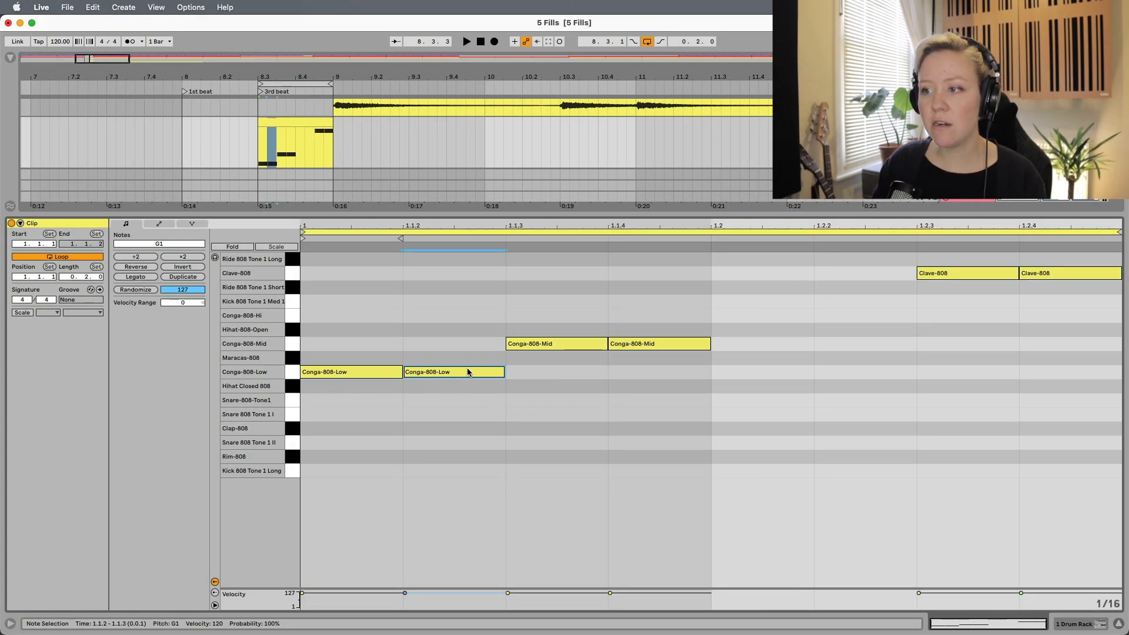
left_click(579, 345)
left_click(685, 346)
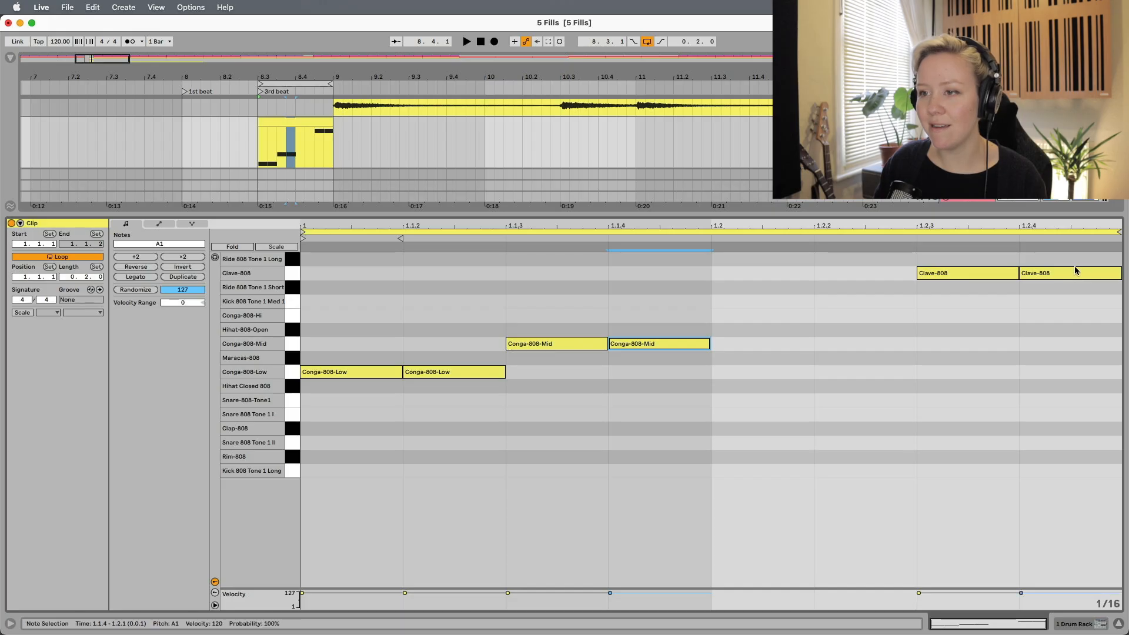
left_click_drag(750, 436, 389, 328)
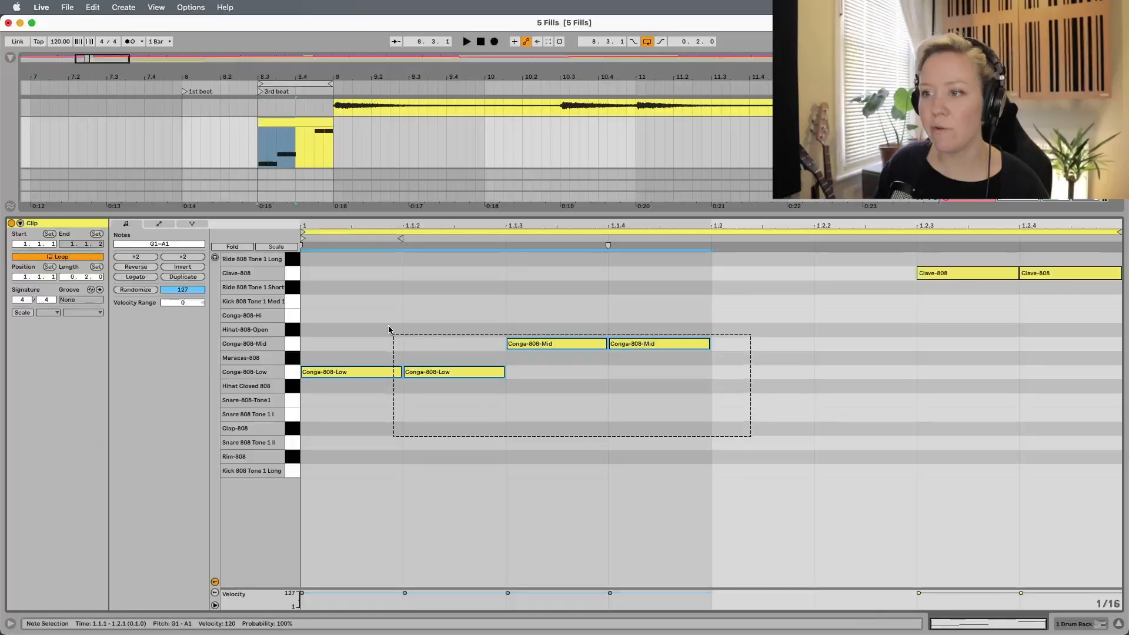
key("Right")
key("Right")
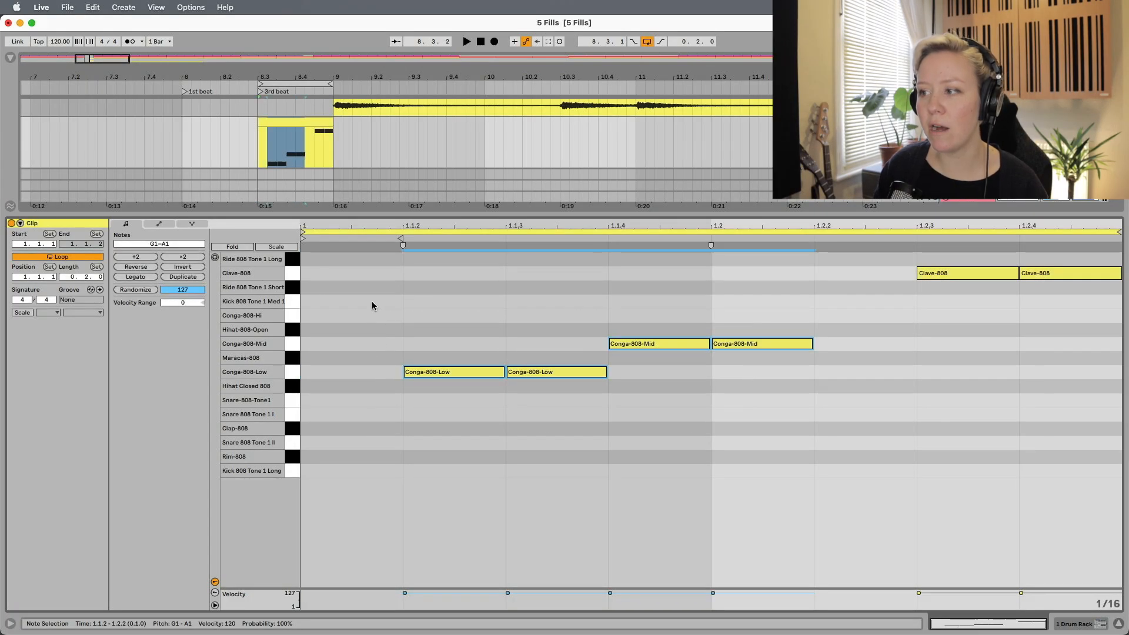
Play the arrangement from bar 7 to hear the delayed drum fill in context, then stop playback
left_click(454, 539)
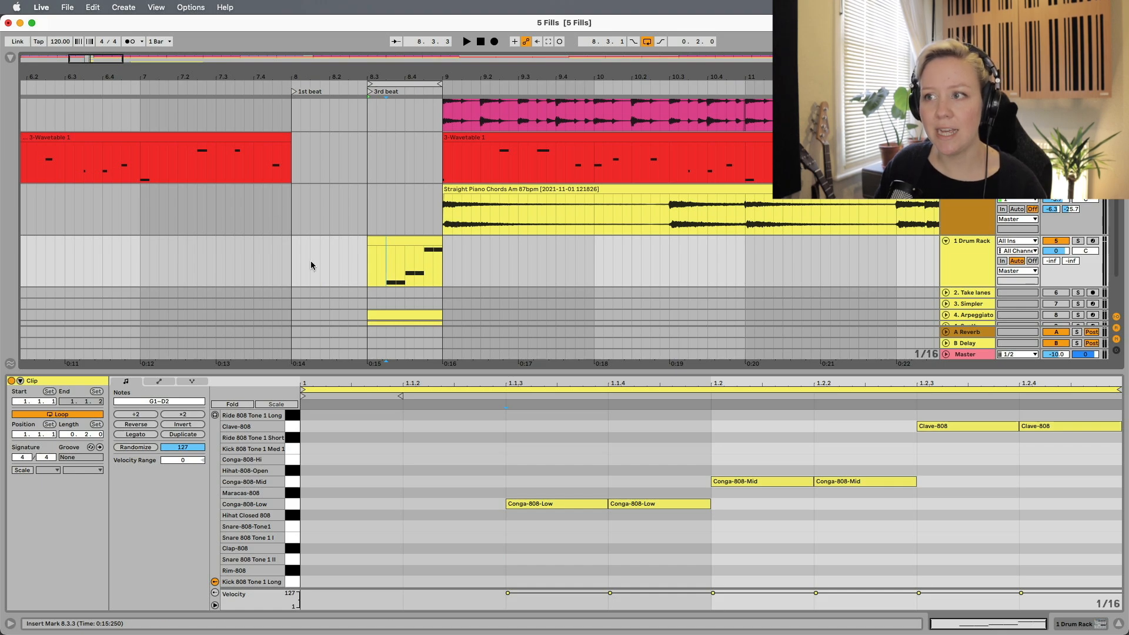
left_click(141, 277)
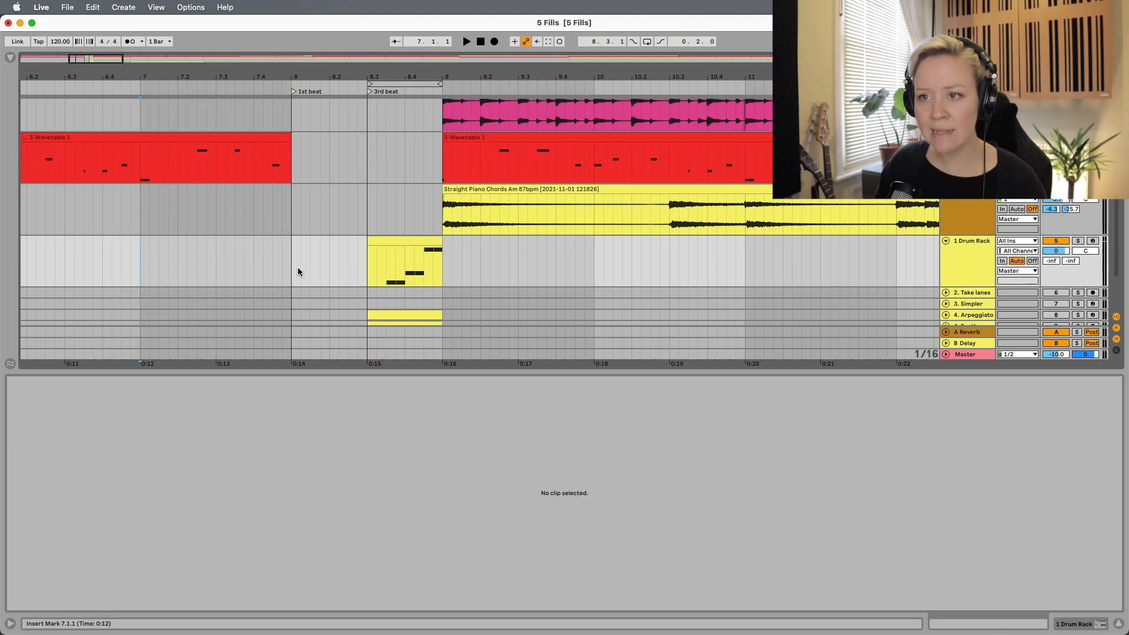
key("space")
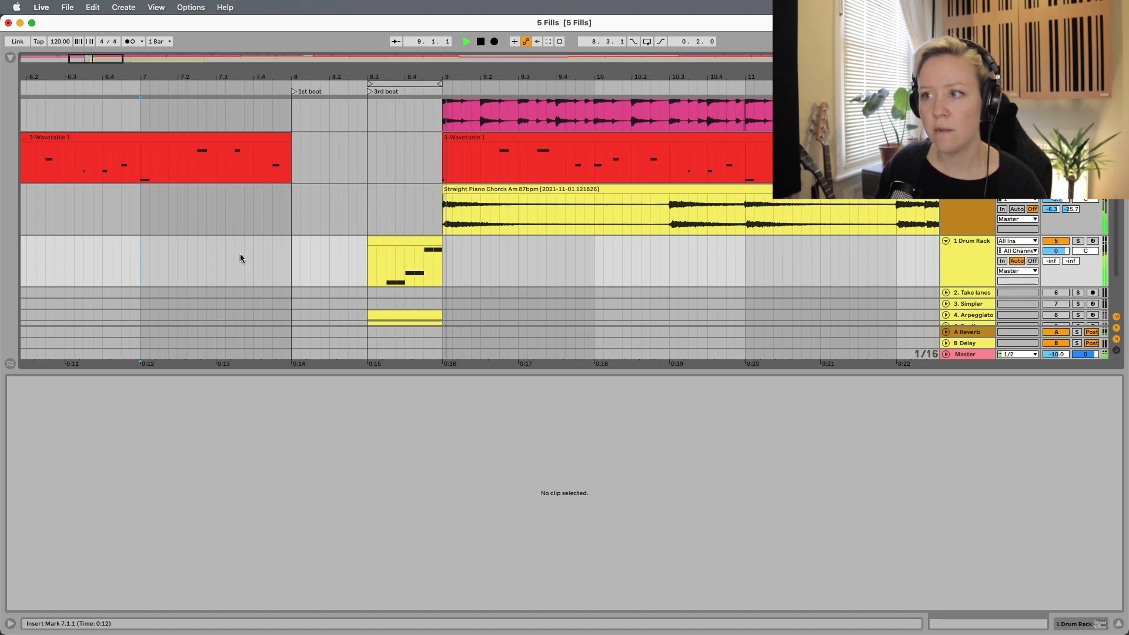
key("space")
Move all notes of the drum fill clip two sixteenths earlier so that the first Conga-808-Low note starts at 1.1.1
left_click(409, 241)
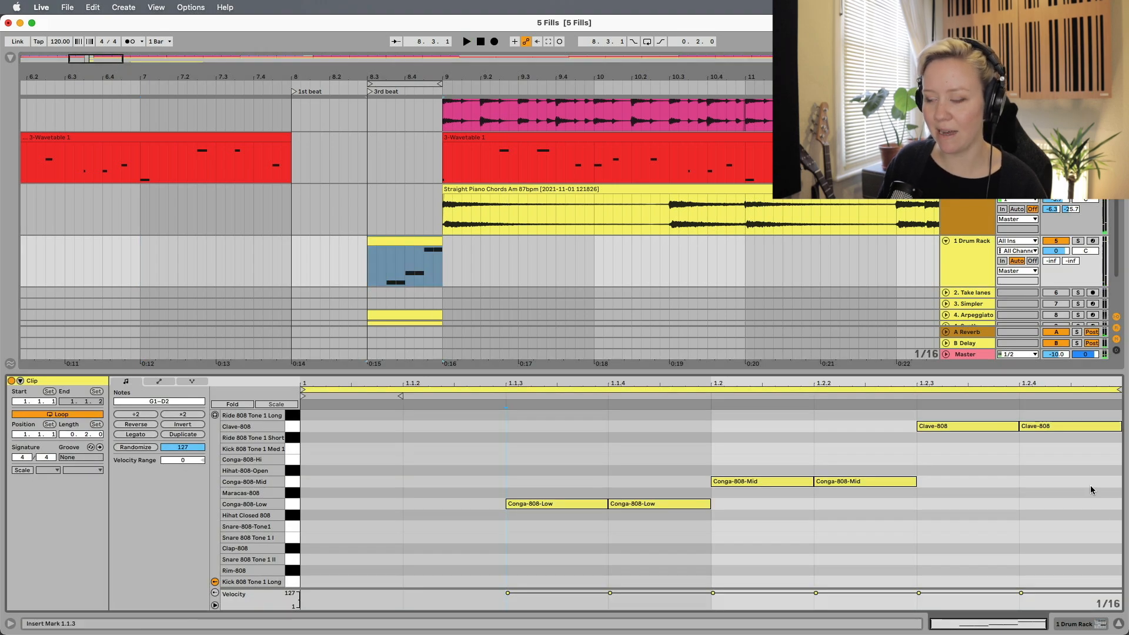
key("super+a")
key("Left")
key("Left")
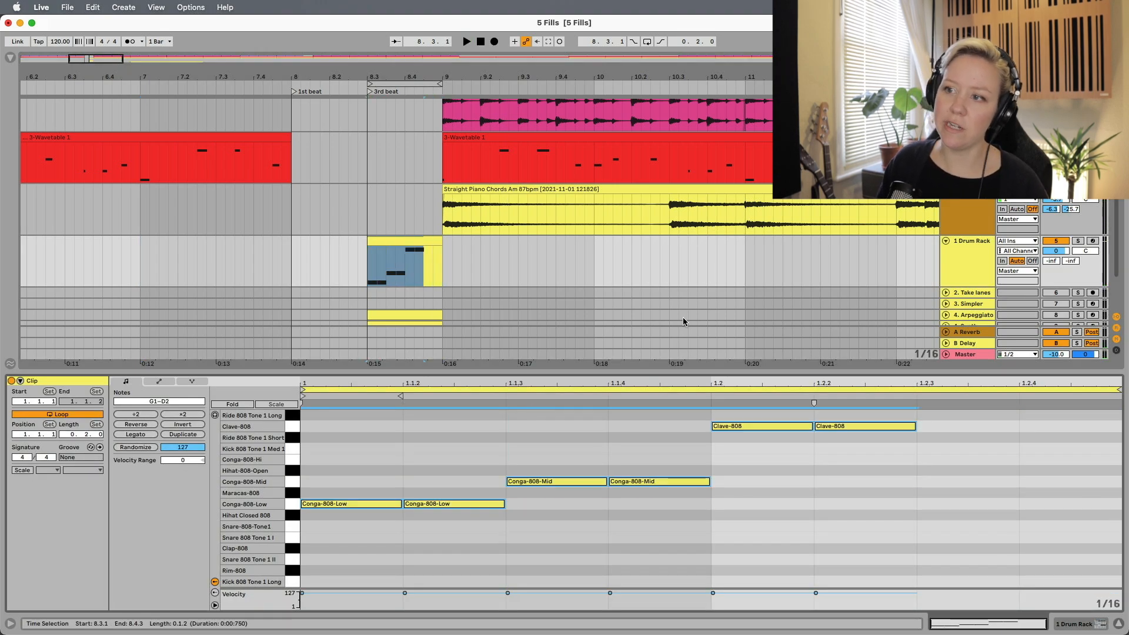
Listen to the earlier version of the fill, playing the arrangement from just before bar 7, and stop playback
left_click(445, 212)
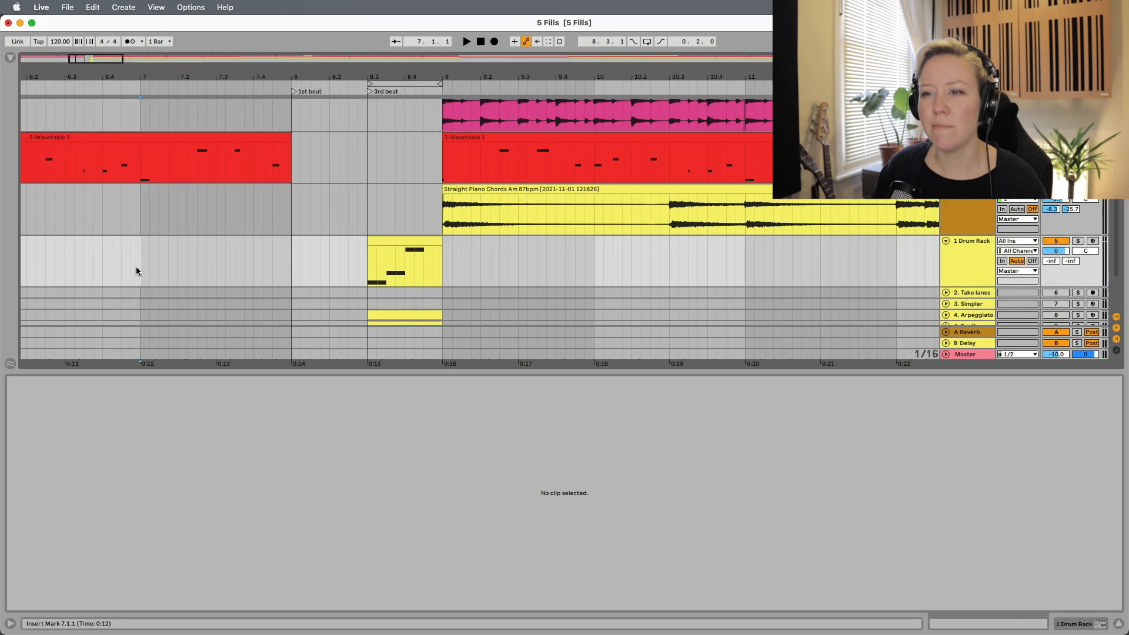
left_click(138, 218)
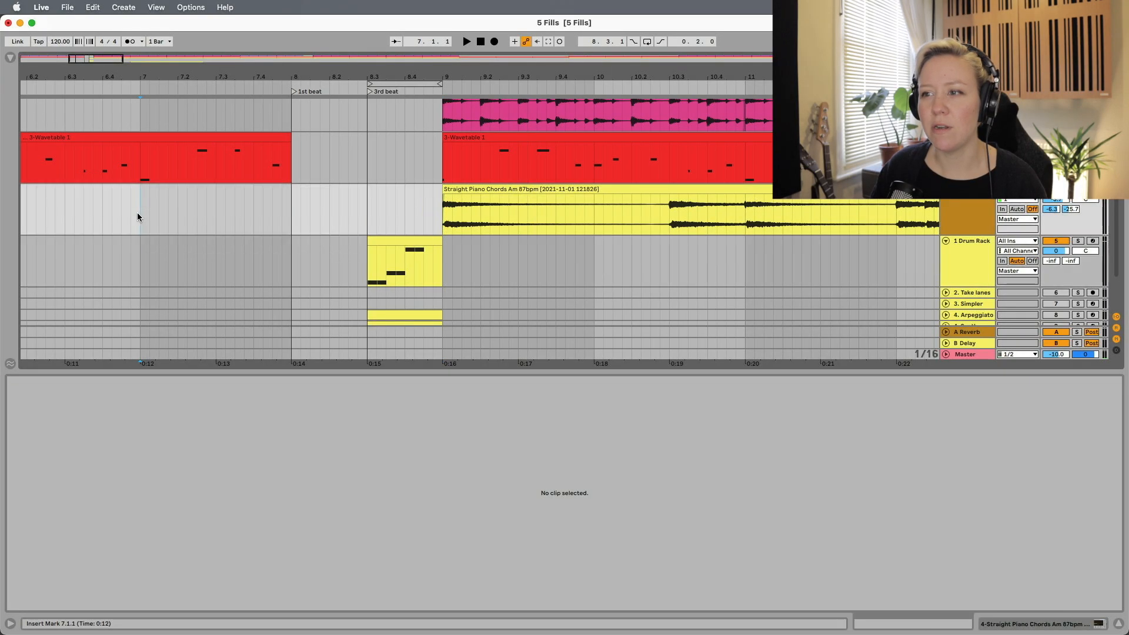
left_click(132, 255)
key("space")
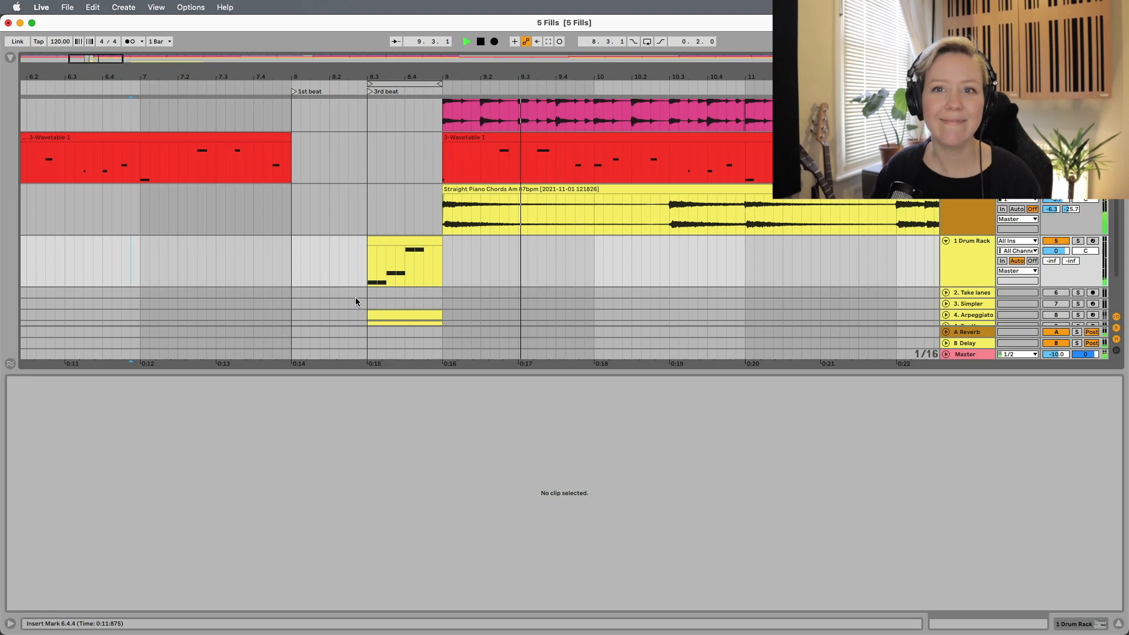
key("space")
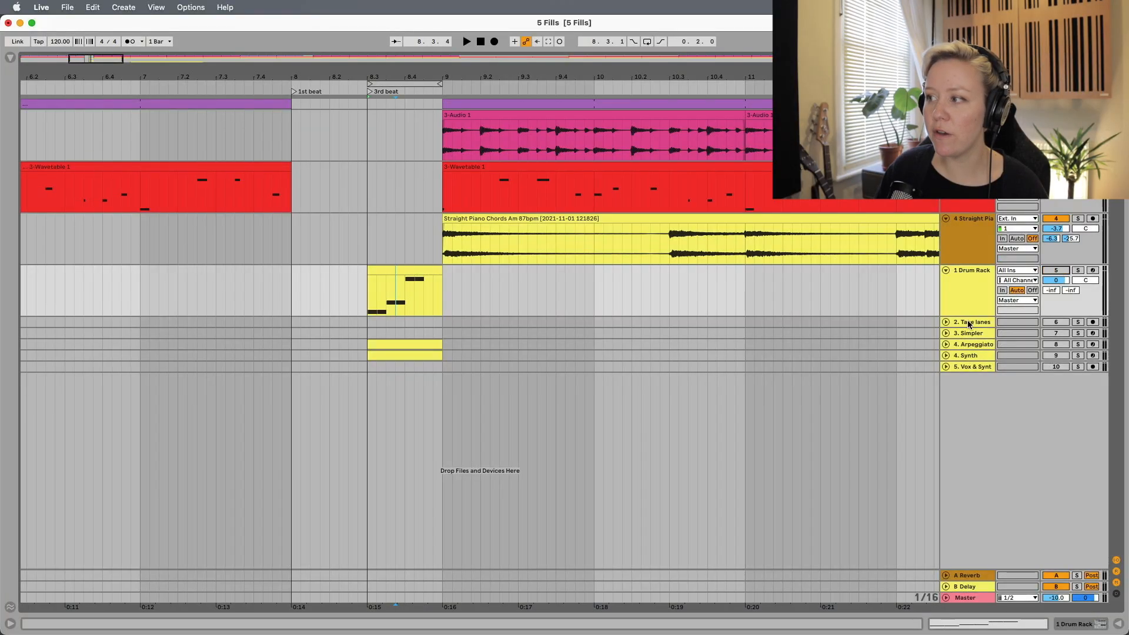
Fold the 1 Drum Rack track and unfold the 2. Take lanes track
left_click(966, 325)
left_click(946, 271)
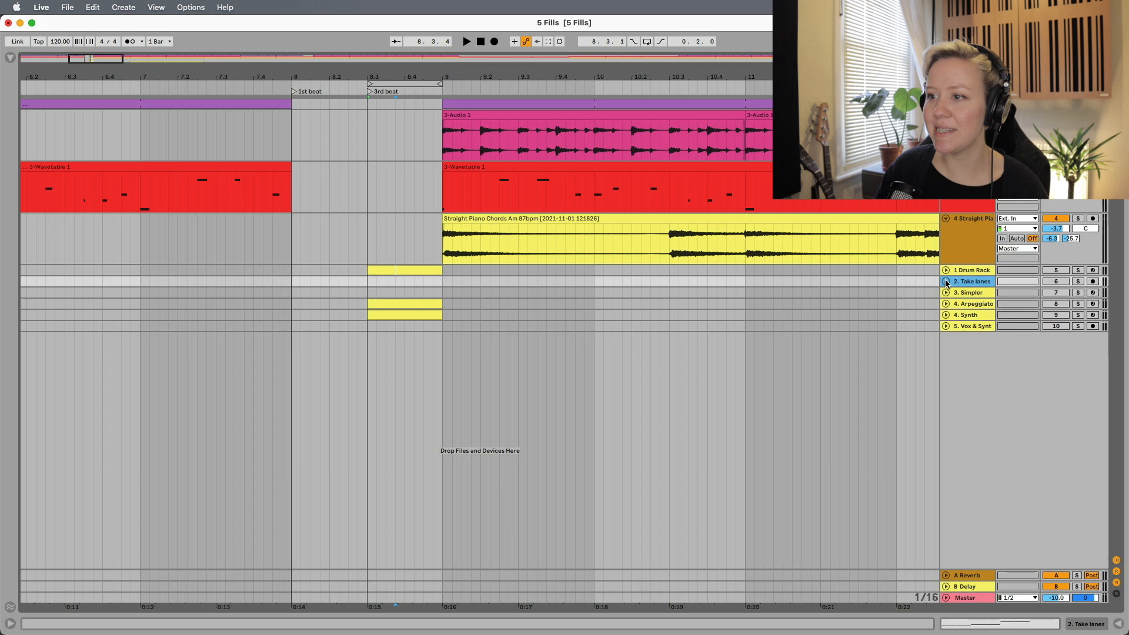
left_click(945, 282)
Copy the first two-bar 3-Audio 1 clip of the drums track to 8.3.1 on the 2. Take lanes track
left_click(697, 367)
left_click_drag(445, 130, 744, 130)
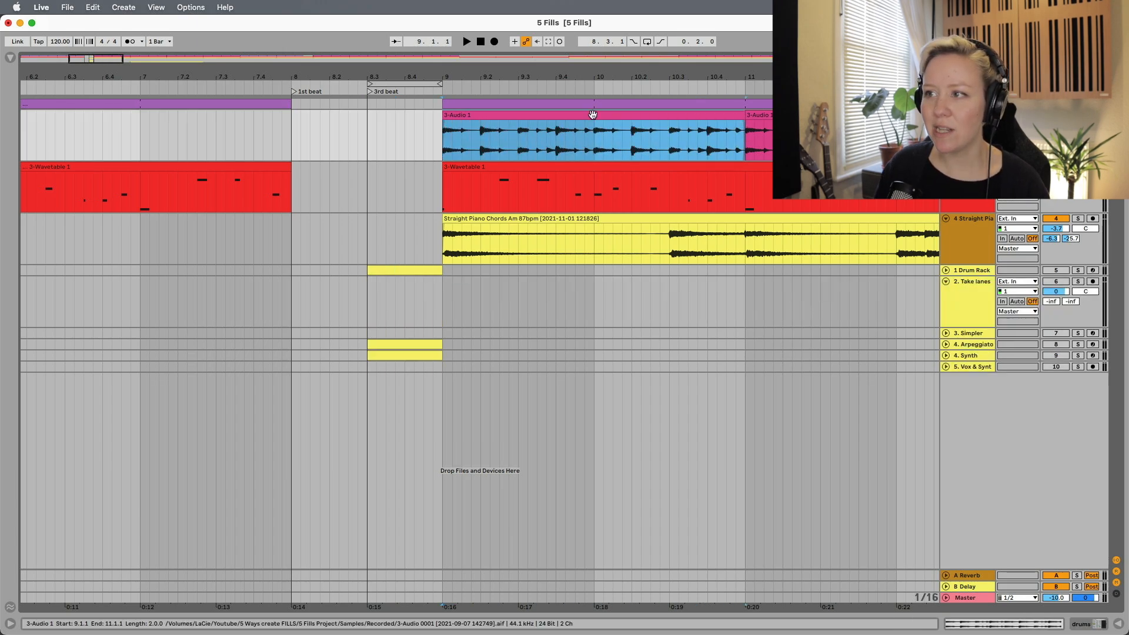
left_click(373, 309)
key("super+v")
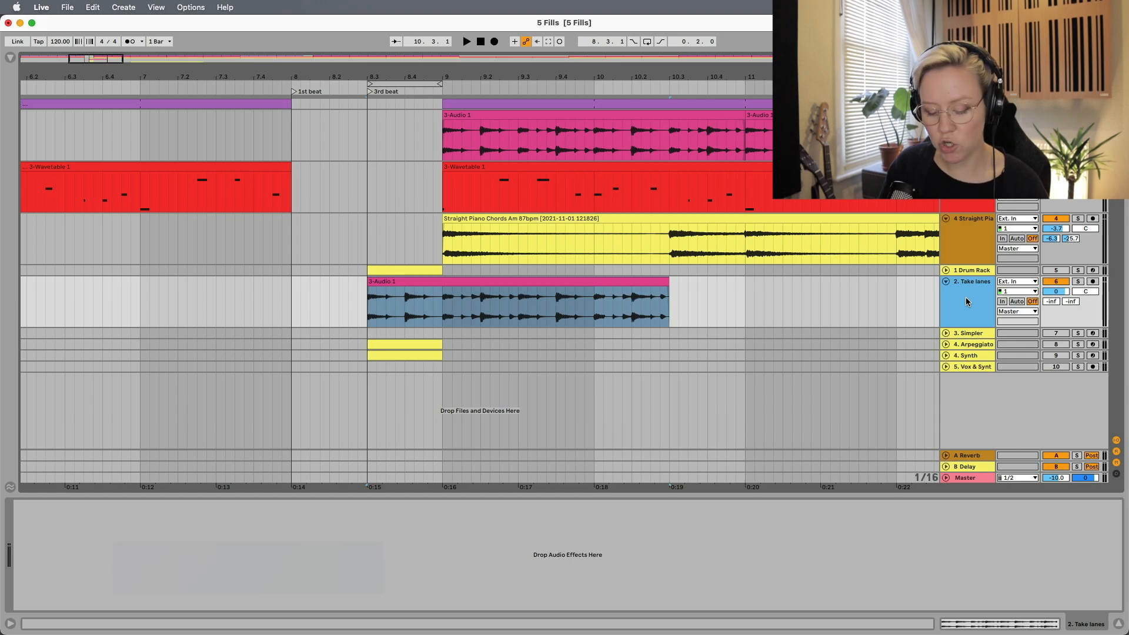
Insert a take lane on the 2. Take lanes track and move the copied 3-Audio 1 clip down into it
key("shift+alt+t")
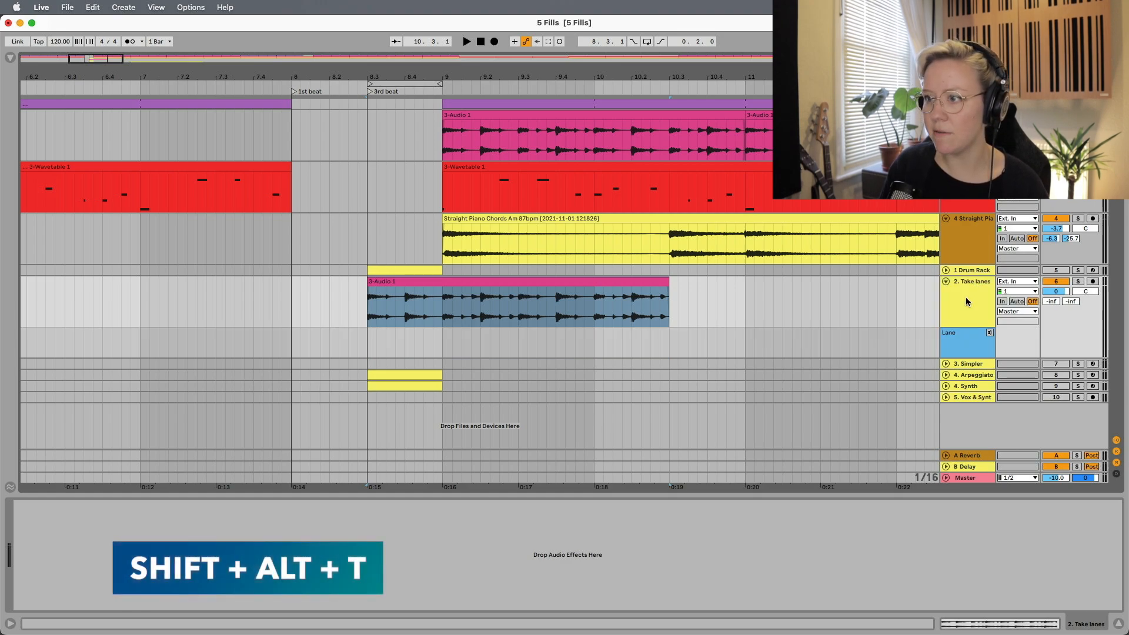
right_click(974, 303)
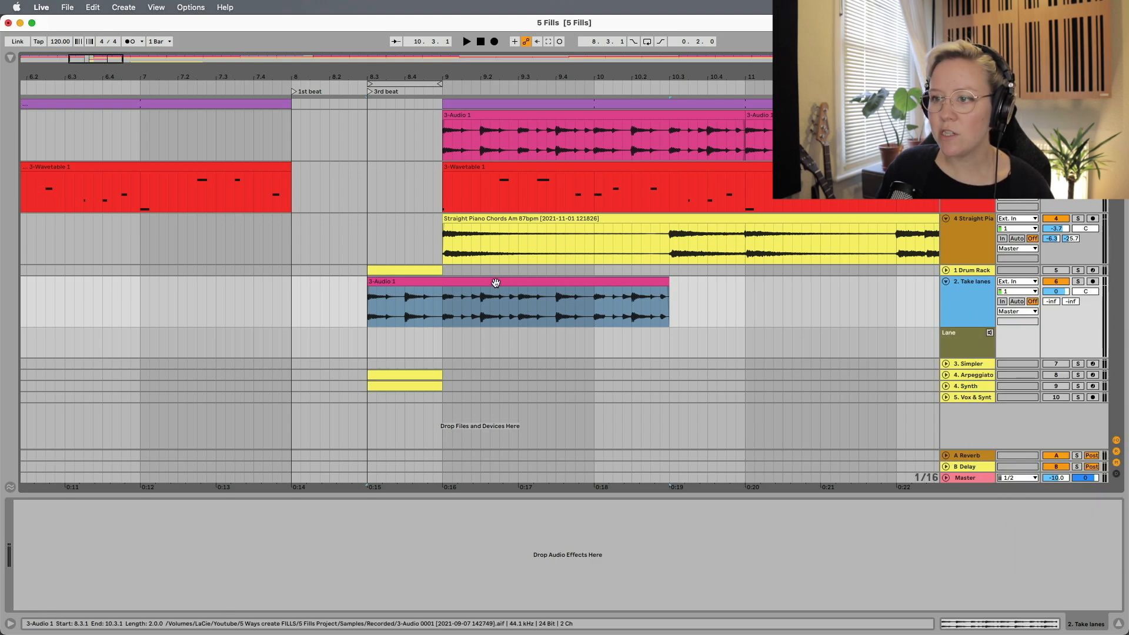
left_click_drag(497, 281, 494, 338)
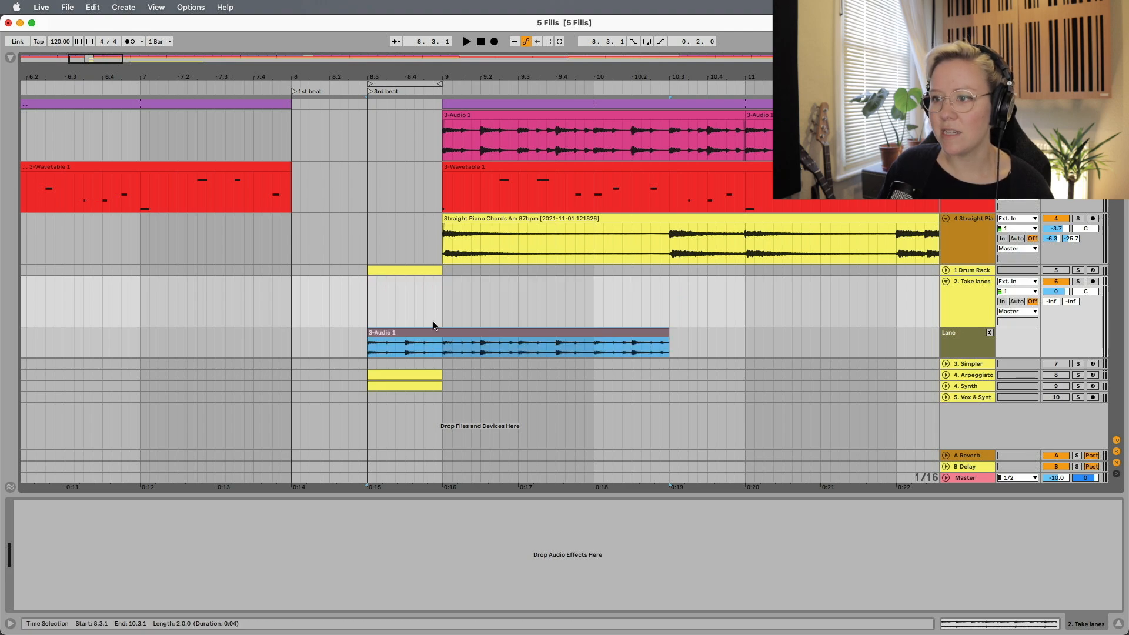
Display the Drum Rack fill above the take lane for comparison and set the fixed grid to 1/16
key("plus")
key("plus")
left_click(947, 270)
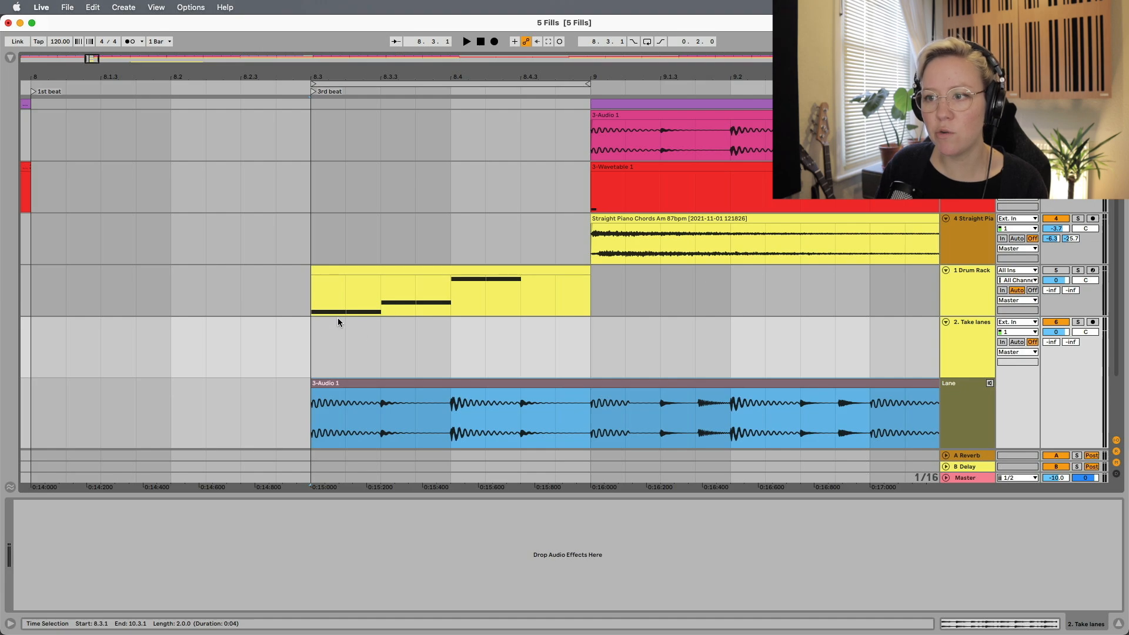
right_click(337, 338)
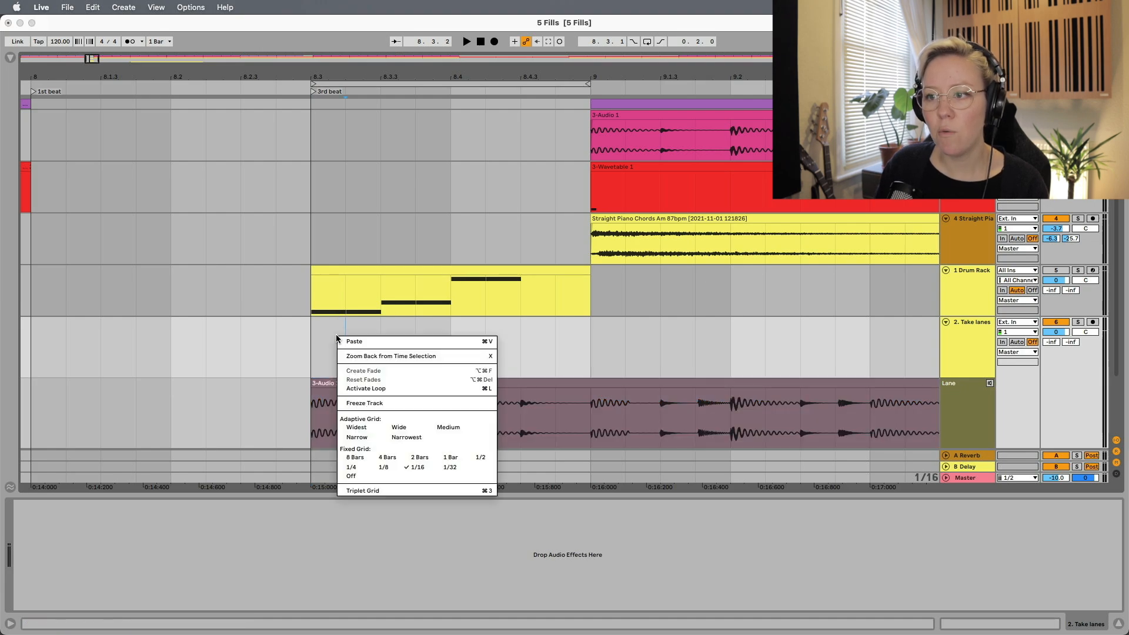
left_click(423, 469)
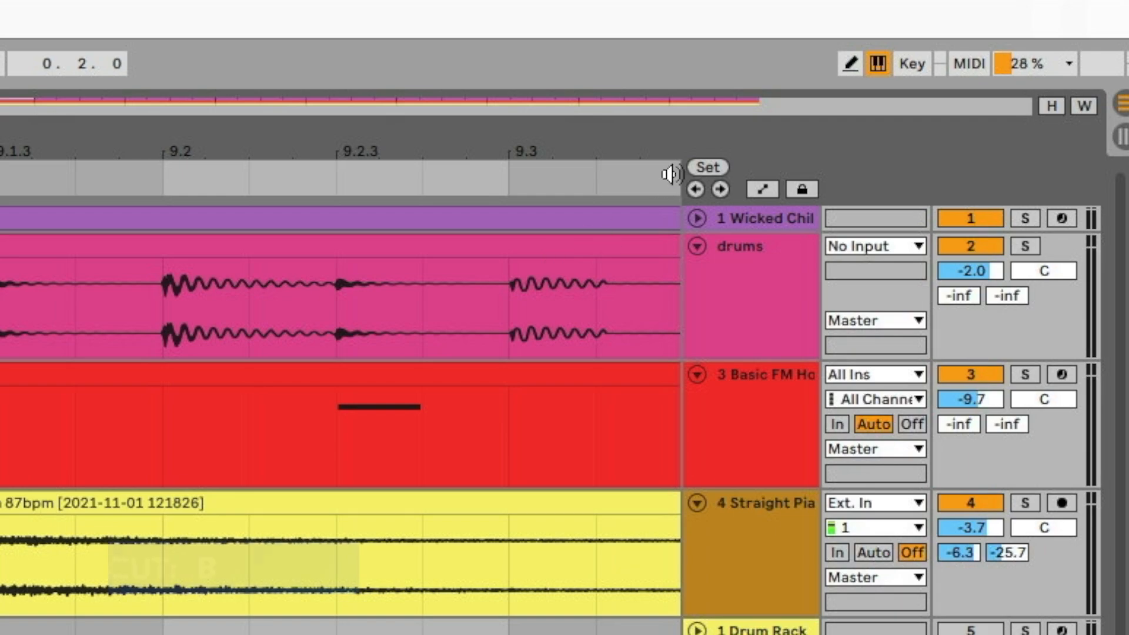
In Draw Mode, comp 1/16 slices from the take lane onto the main track at 8.3.1, 8.3.3, 8.4.1 and 8.4.3
left_click(851, 63)
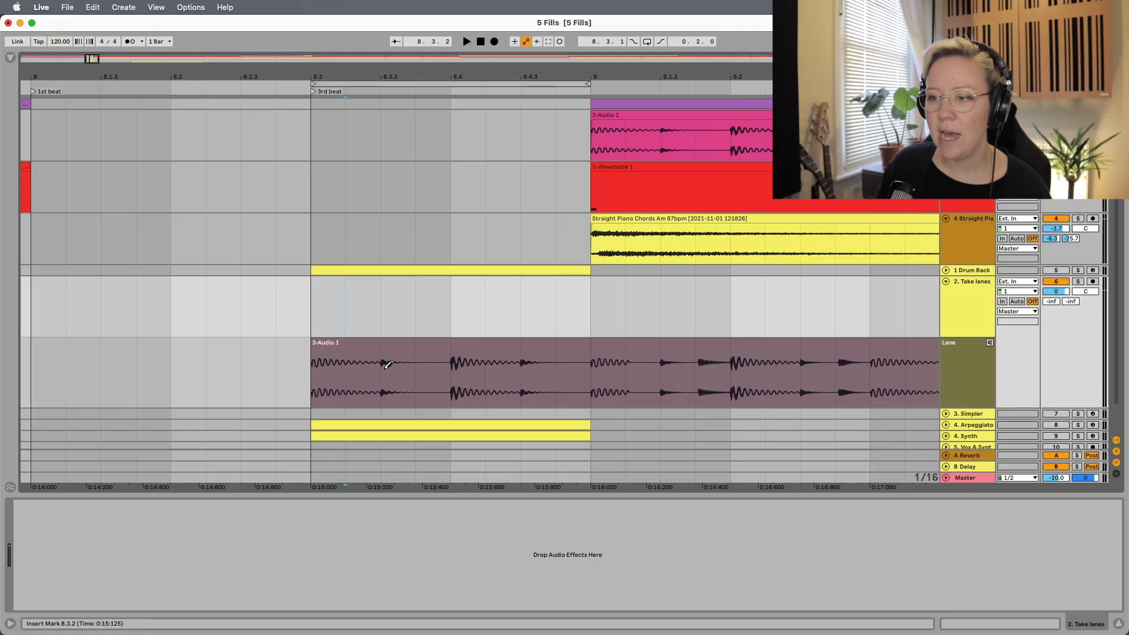
left_click(385, 363)
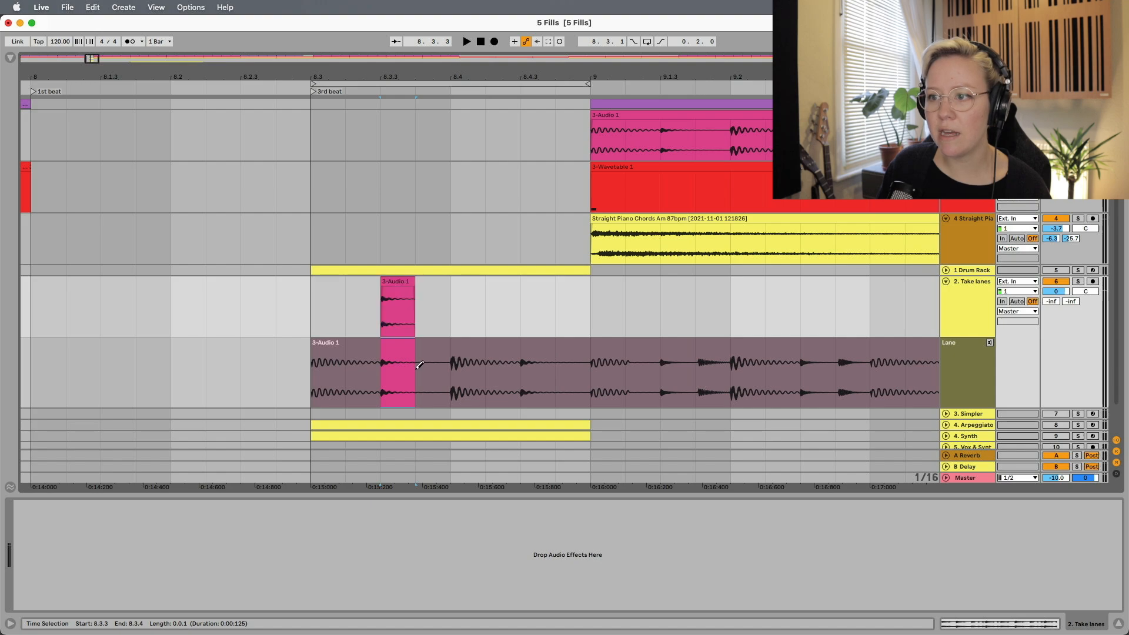
left_click(468, 369)
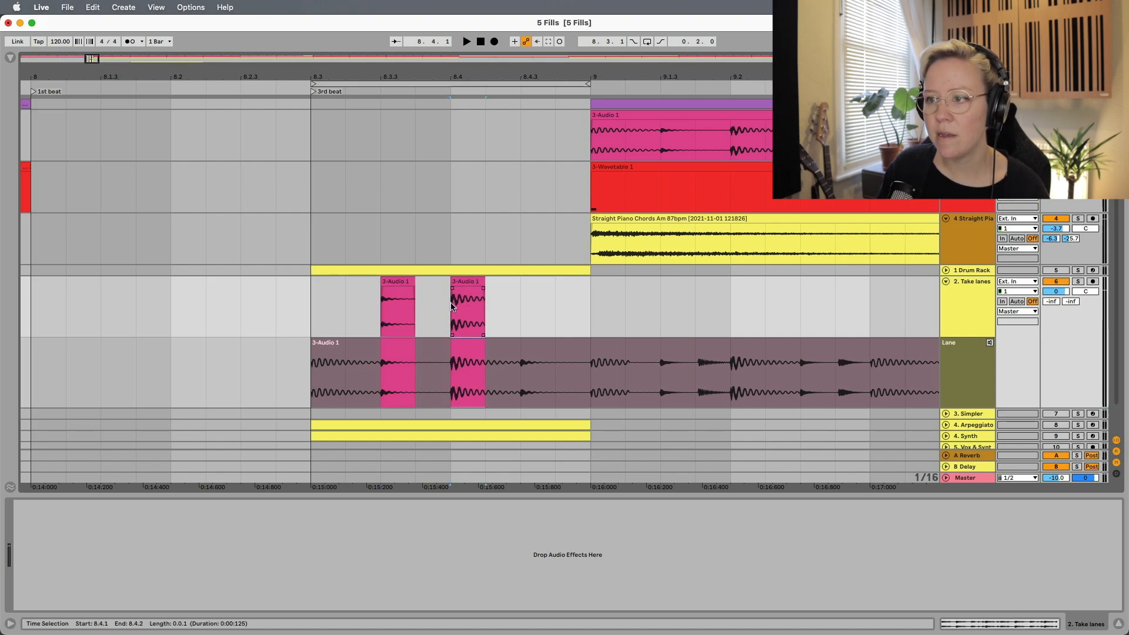
key("space")
left_click(538, 371)
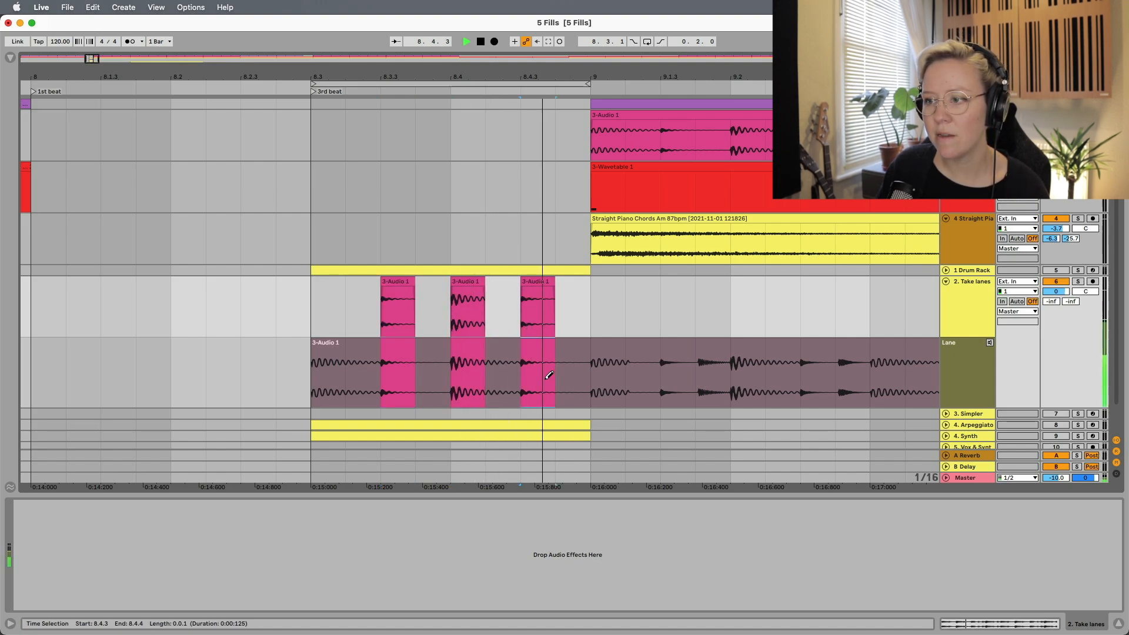
key("space")
left_click(335, 367)
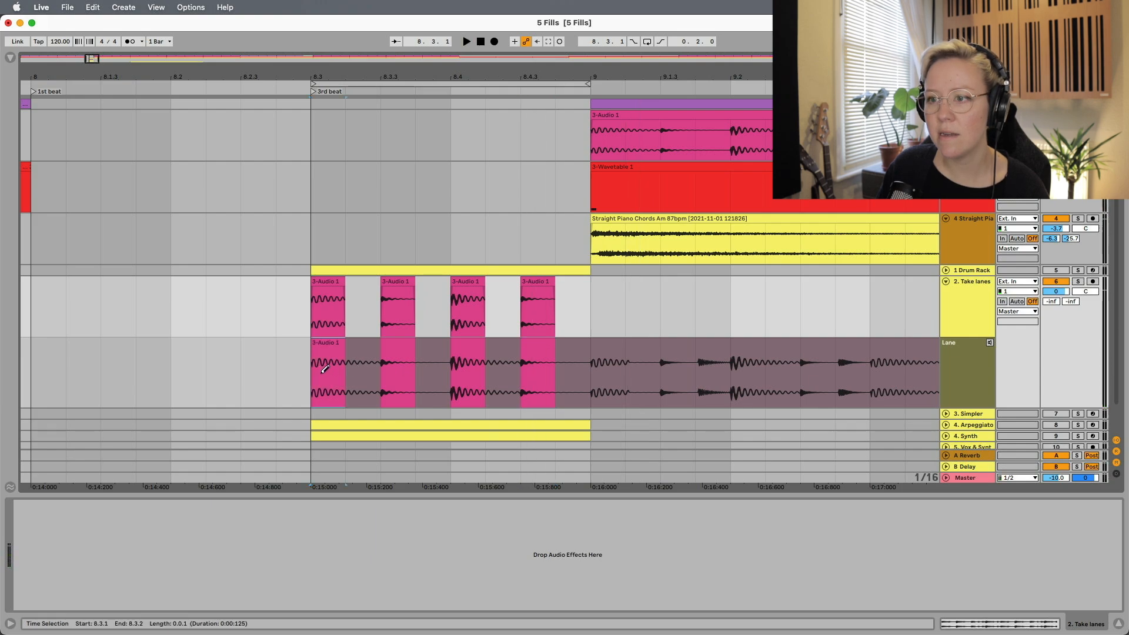
Hide the take lane of the 2. Take lanes track, leaving only the comped slices in view
left_click(972, 377)
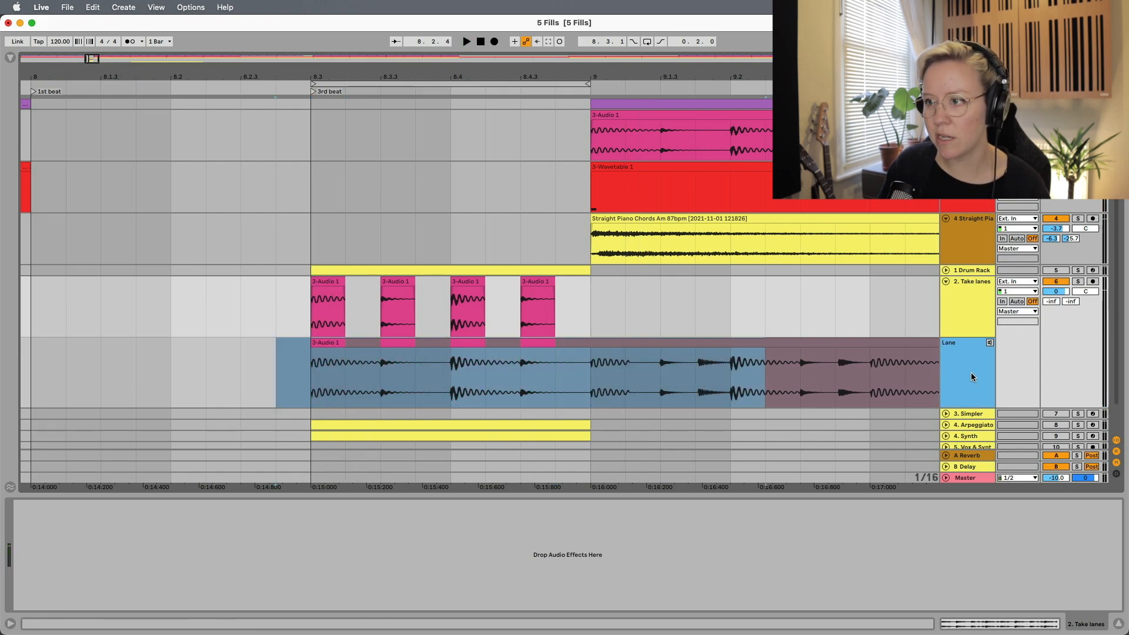
key("super+alt+u")
left_click(399, 284)
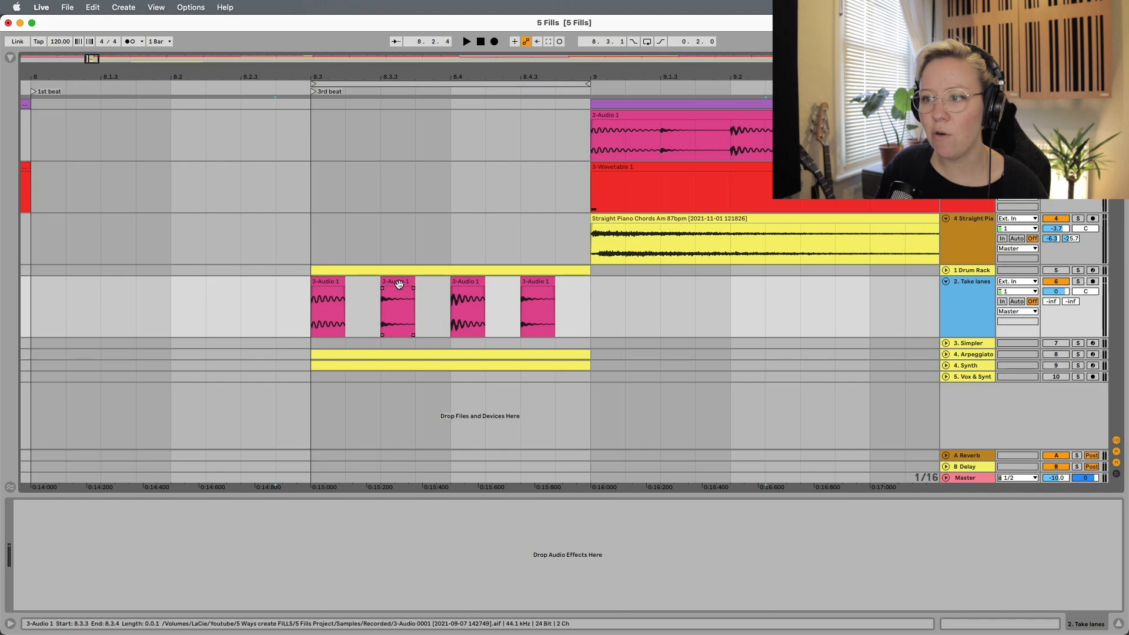
Duplicate the slices at 8.3.1, 8.3.3 and 8.4.1 one sixteenth later each, and remove the slice at 8.4.3
left_click(328, 281)
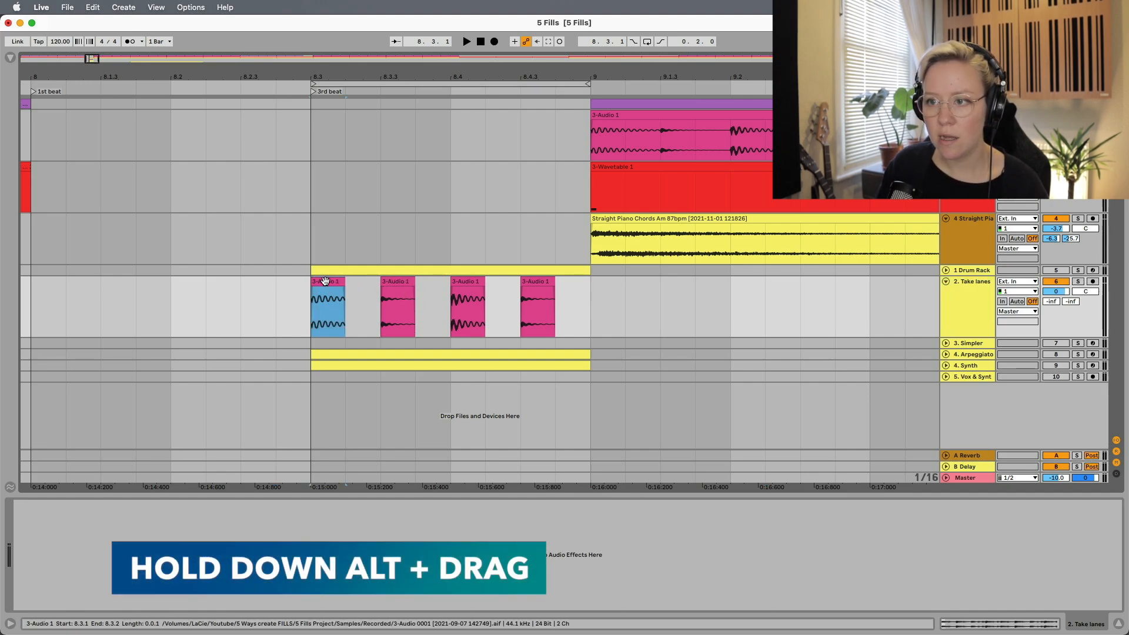
left_click_drag(325, 281, 433, 297)
left_click(315, 317)
key("space")
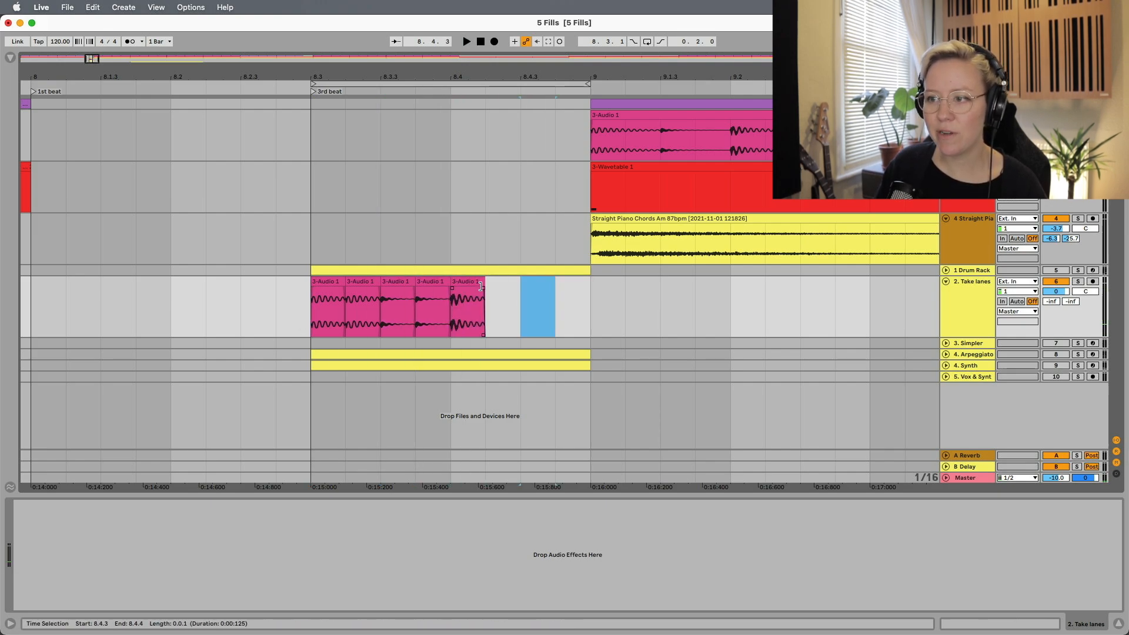
left_click(477, 281)
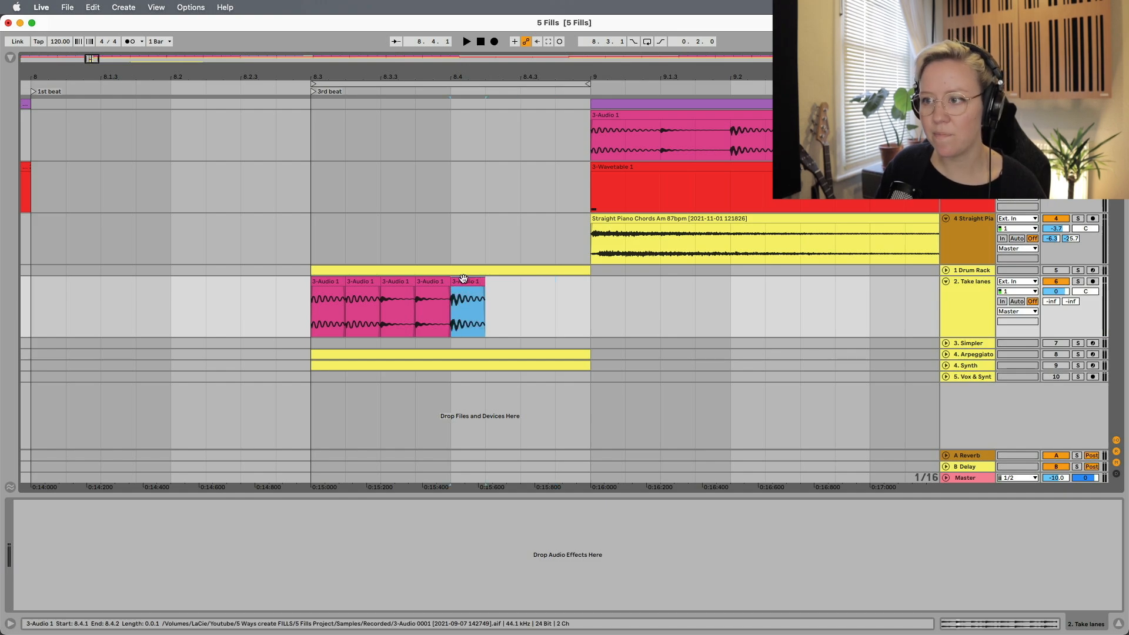
left_click_drag(477, 281, 503, 283)
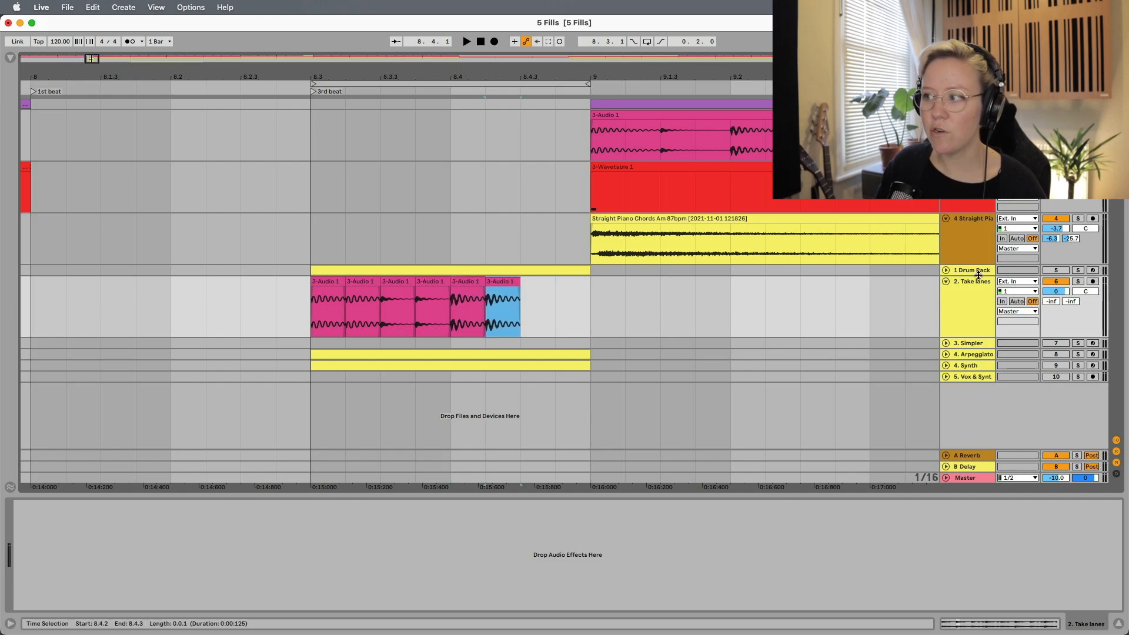
Compare the slice pattern with the Drum Rack fill, and play the arrangement from 7.4.1 to hear the sliced fill
left_click(945, 270)
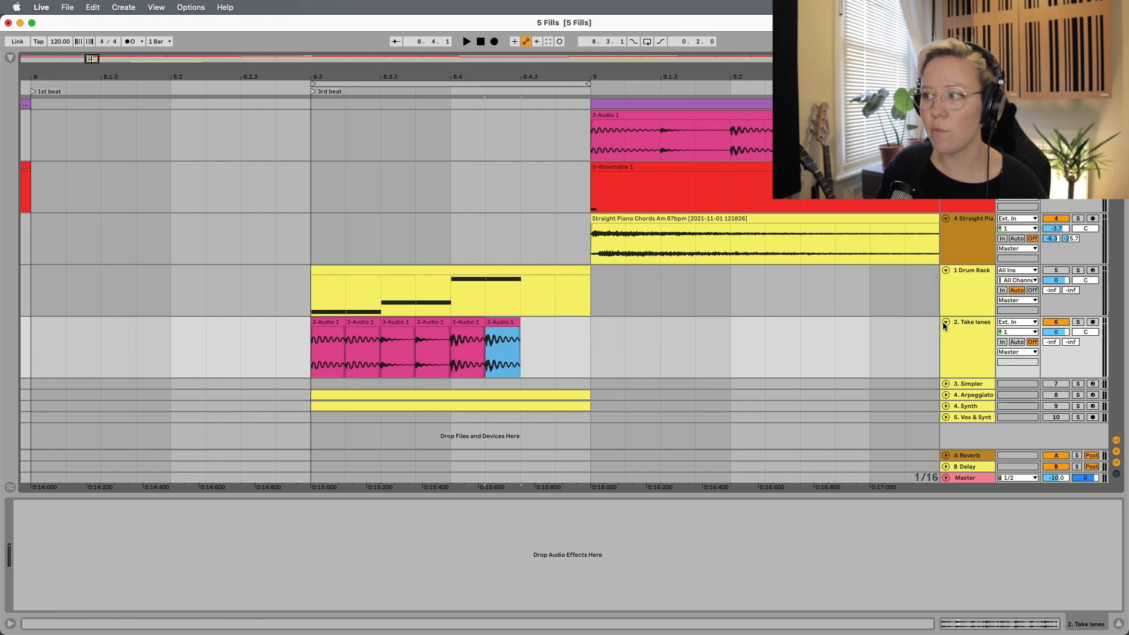
left_click(945, 271)
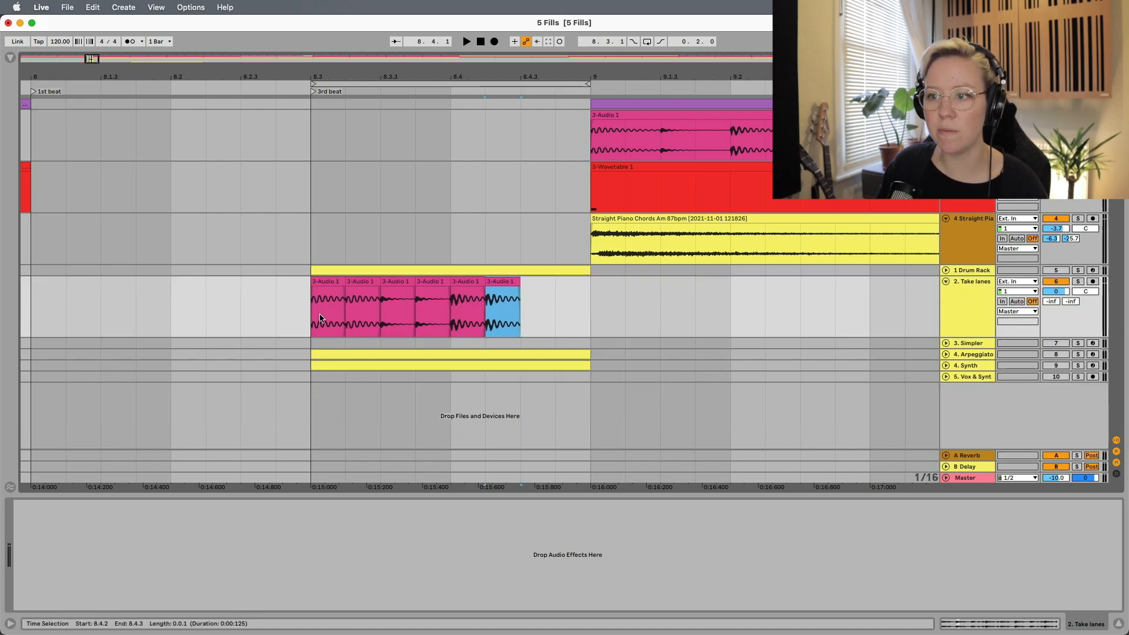
scroll(157, 323, "down", 4)
left_click(90, 313)
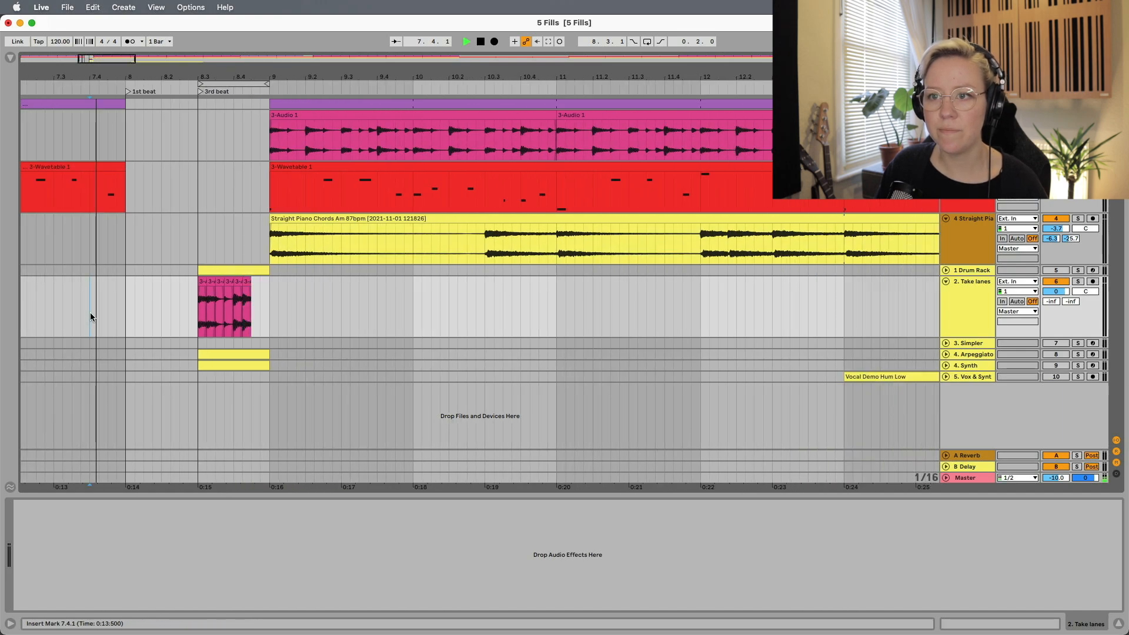
key("space")
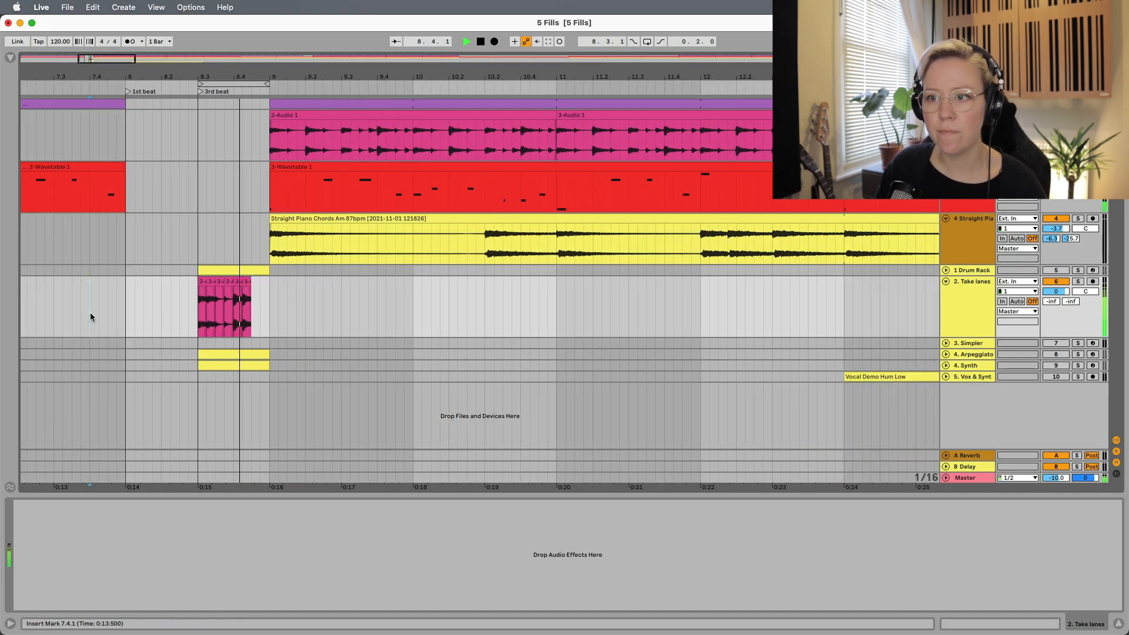
scroll(108, 292, "up", 5)
key("space")
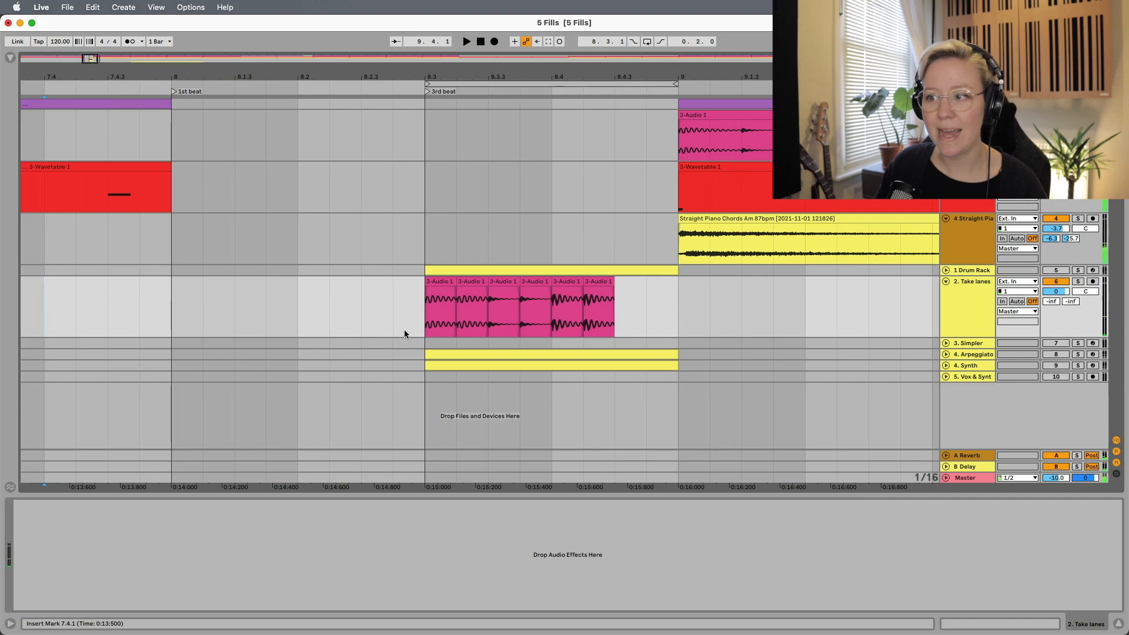
Shift the last two audio slices one sixteenth later to start at 8.4.2, and place the first slice at 8.2.3
scroll(404, 331, "right", 3)
scroll(405, 333, "up", 3)
scroll(405, 334, "left", 3)
left_click_drag(528, 281, 595, 284)
left_click_drag(474, 281, 531, 281)
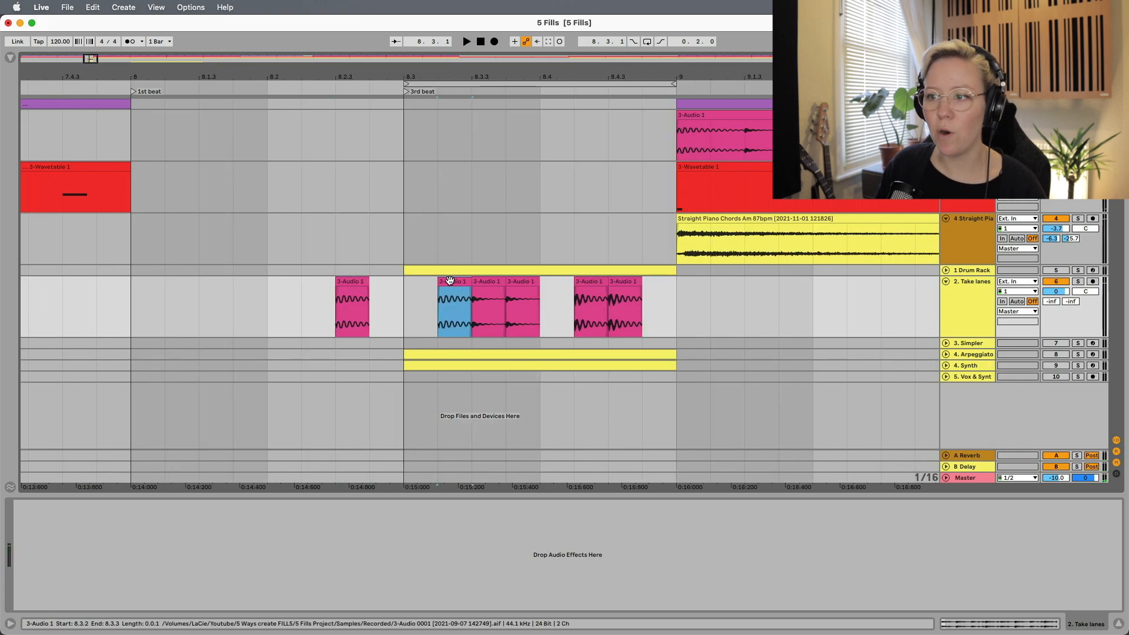
Move the slice at 8.3.2 to 8.3.1, add copies at 8.3.2 and 8.4.1, and play the arrangement from 7.3.4
left_click_drag(450, 281, 382, 281)
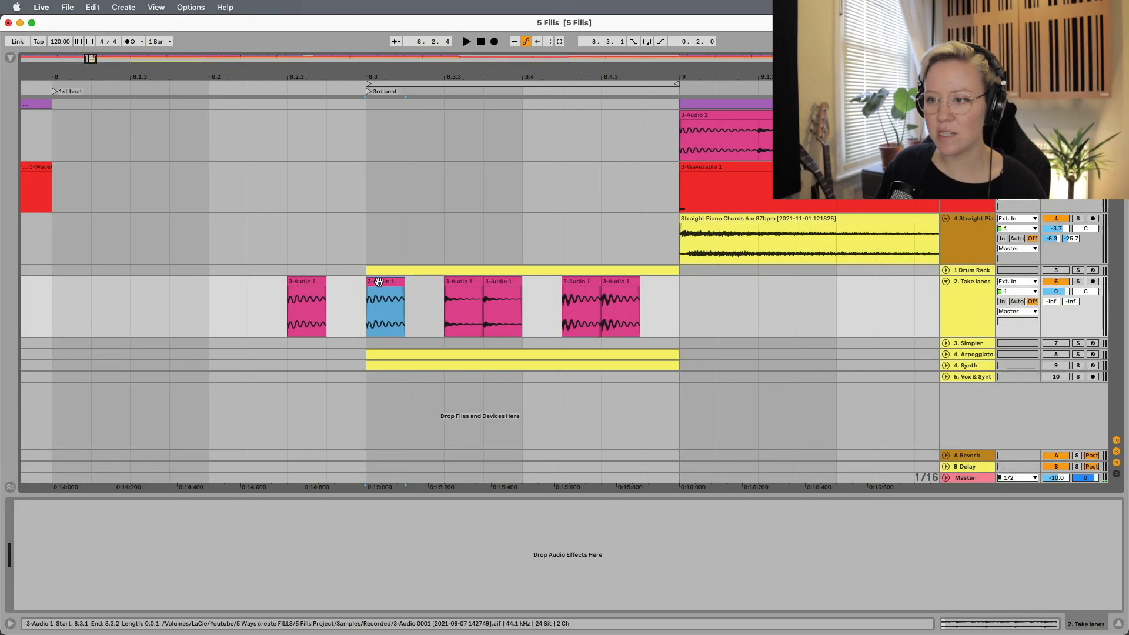
left_click_drag(378, 281, 417, 283)
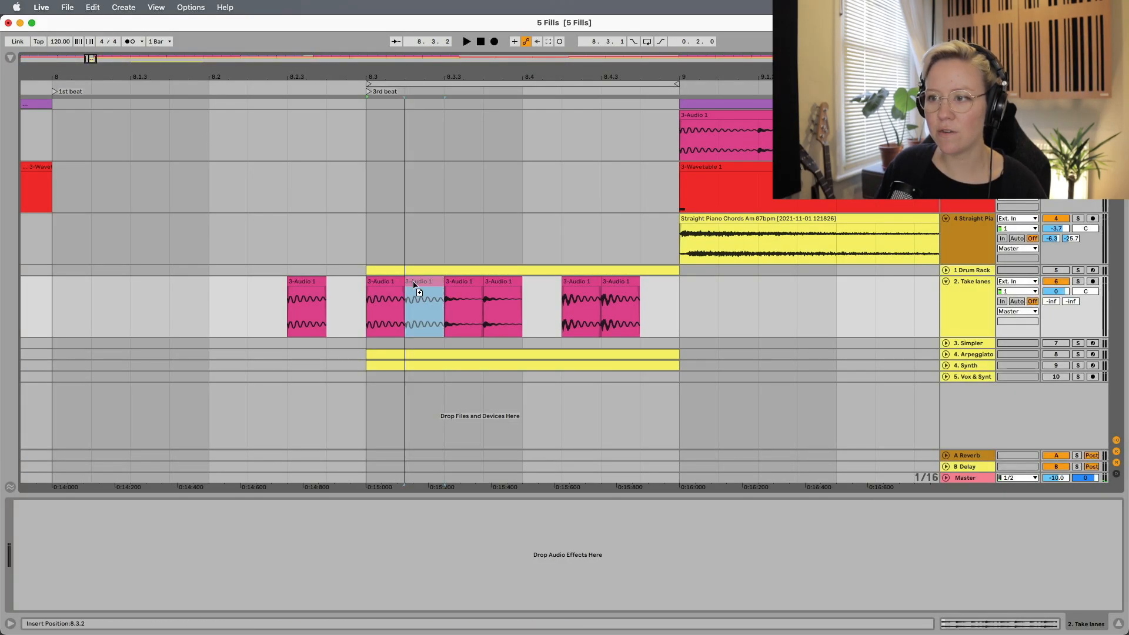
left_click_drag(570, 284, 551, 284)
scroll(551, 285, "down", 10)
left_click(389, 317)
key("space")
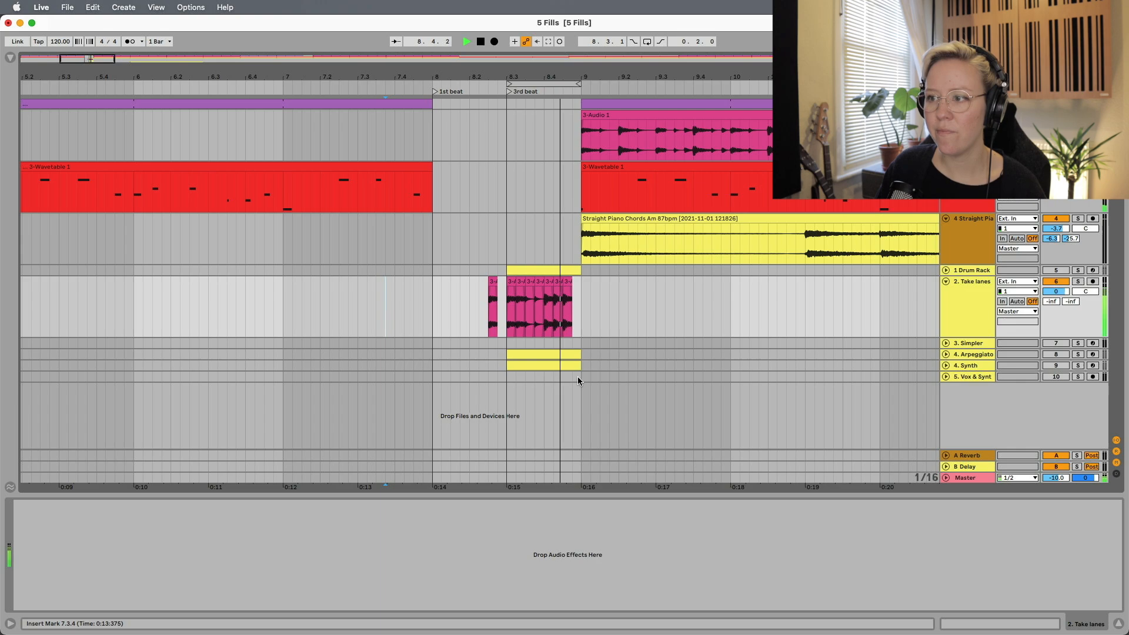
key("space")
On a fixed 1/32 grid, replace the last two slices with three thirty-second slices starting at 8.4.2, and play the fill
scroll(578, 377, "up", 5)
right_click(565, 303)
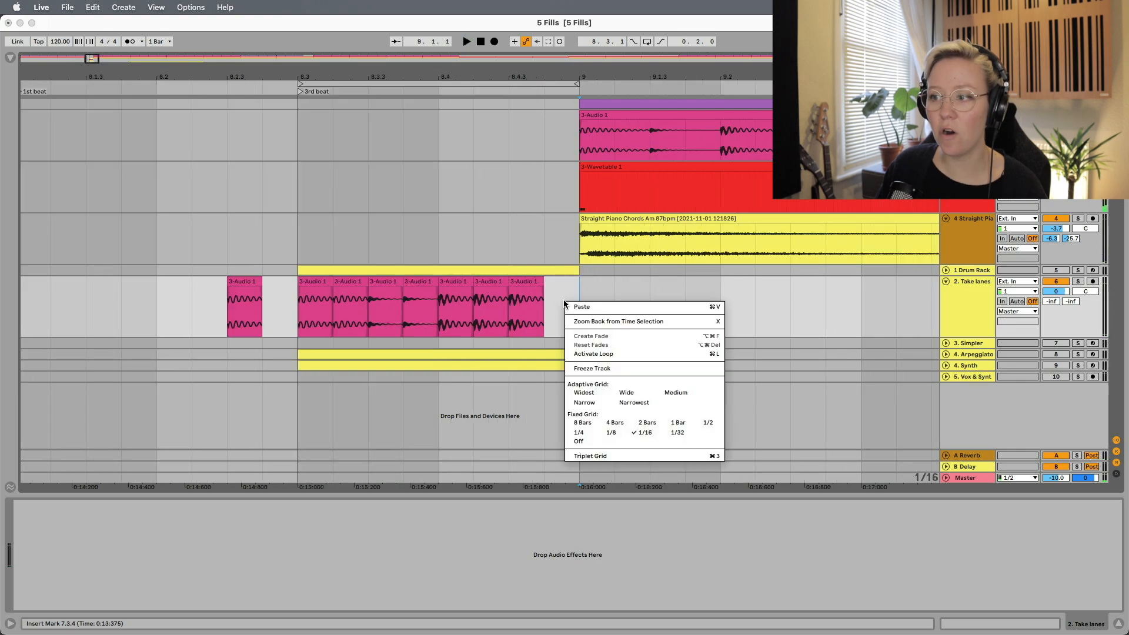
left_click(679, 433)
left_click_drag(537, 282, 498, 288)
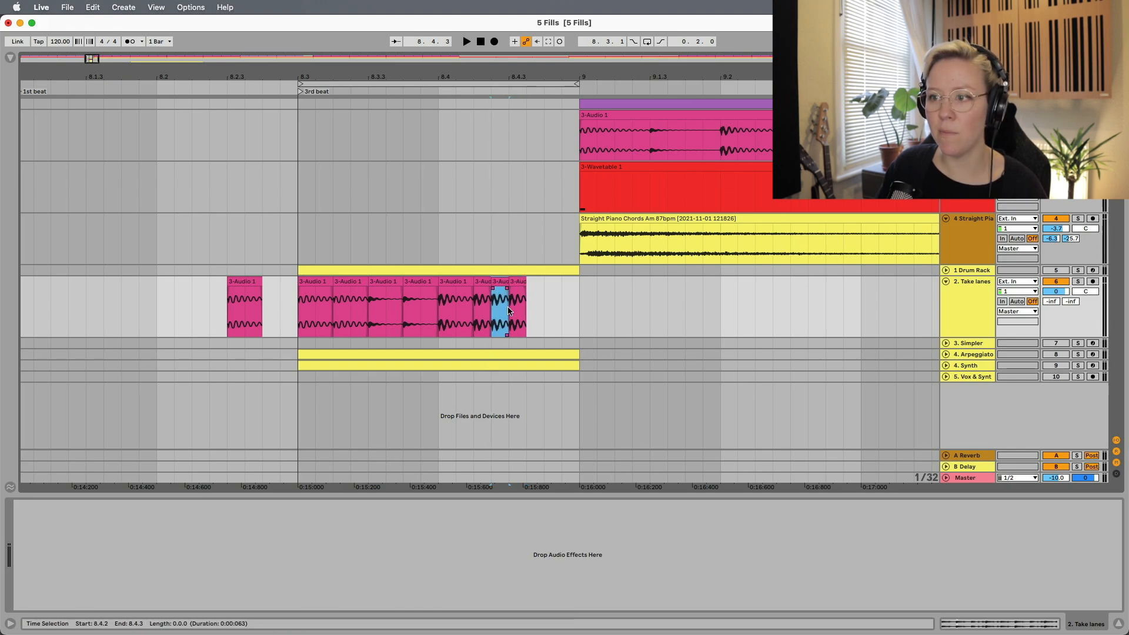
scroll(509, 309, "down", 5)
left_click(216, 314)
key("space")
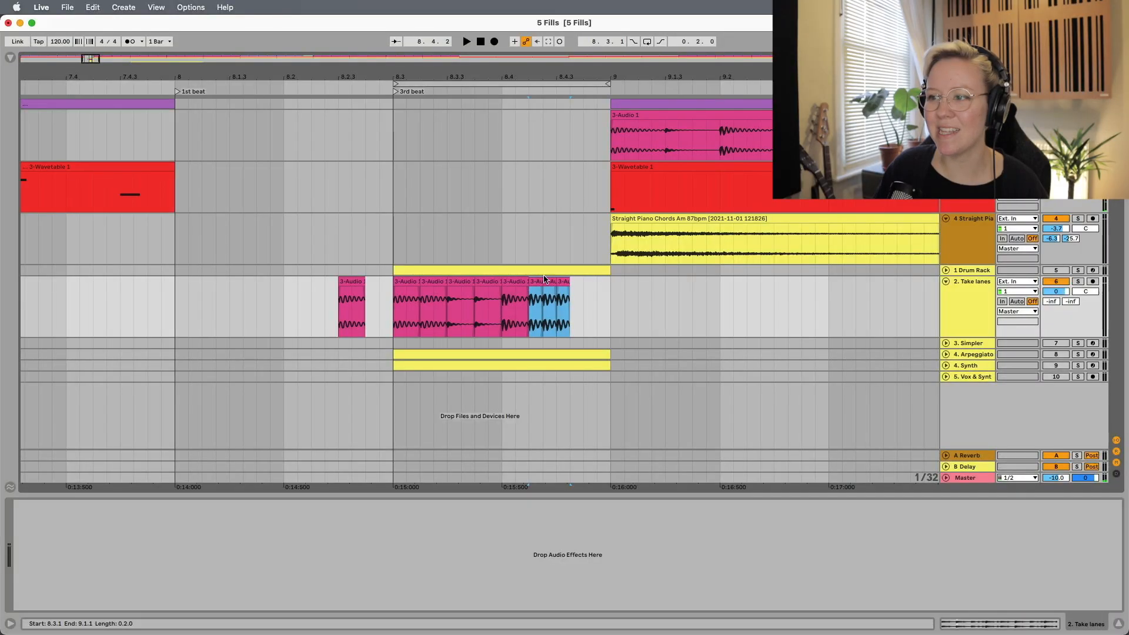
Move the three short slices to the end of the bar so they finish at 9.1.1, and play the fill
left_click_drag(545, 279, 575, 282)
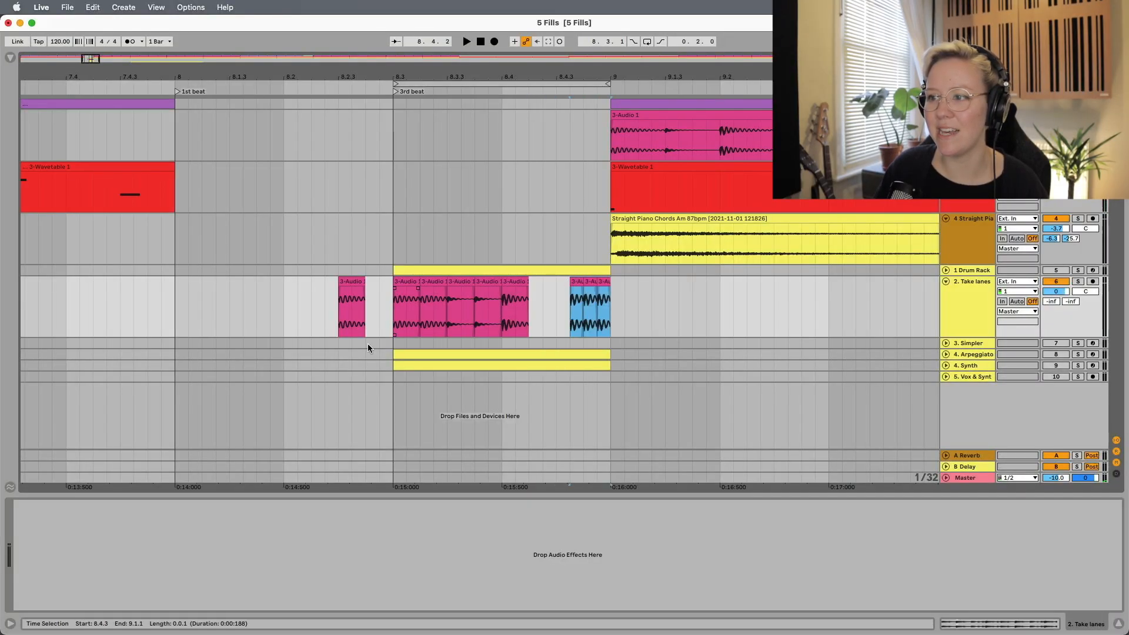
left_click(148, 328)
key("space")
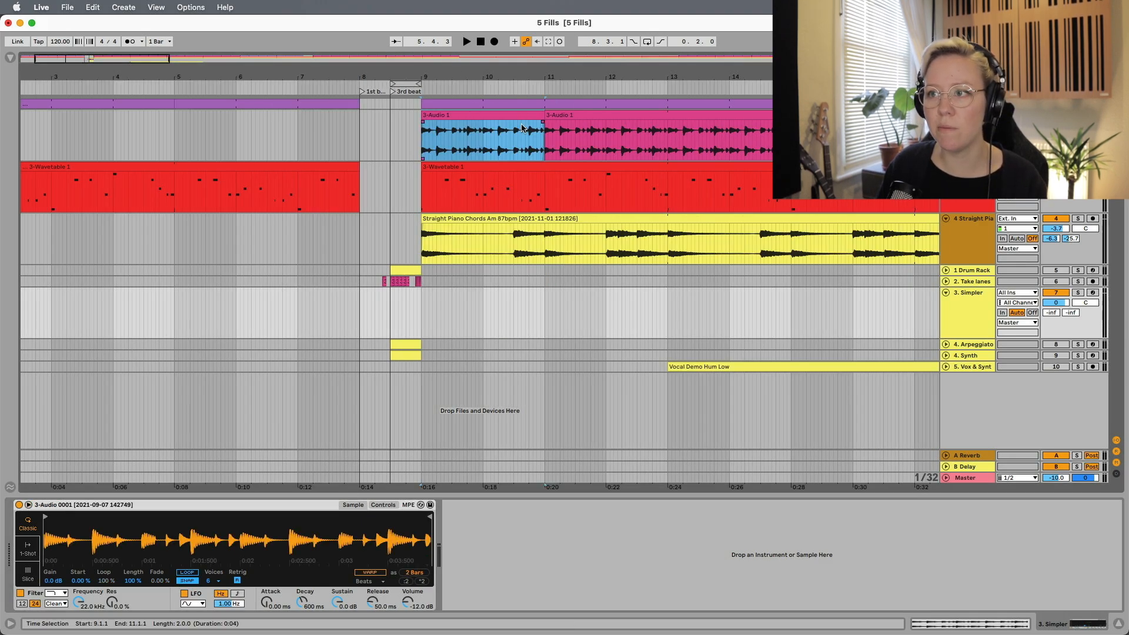
Switch the Simpler holding the drum sample on the 3. Simpler track to Slice mode
scroll(516, 124, "up", 5)
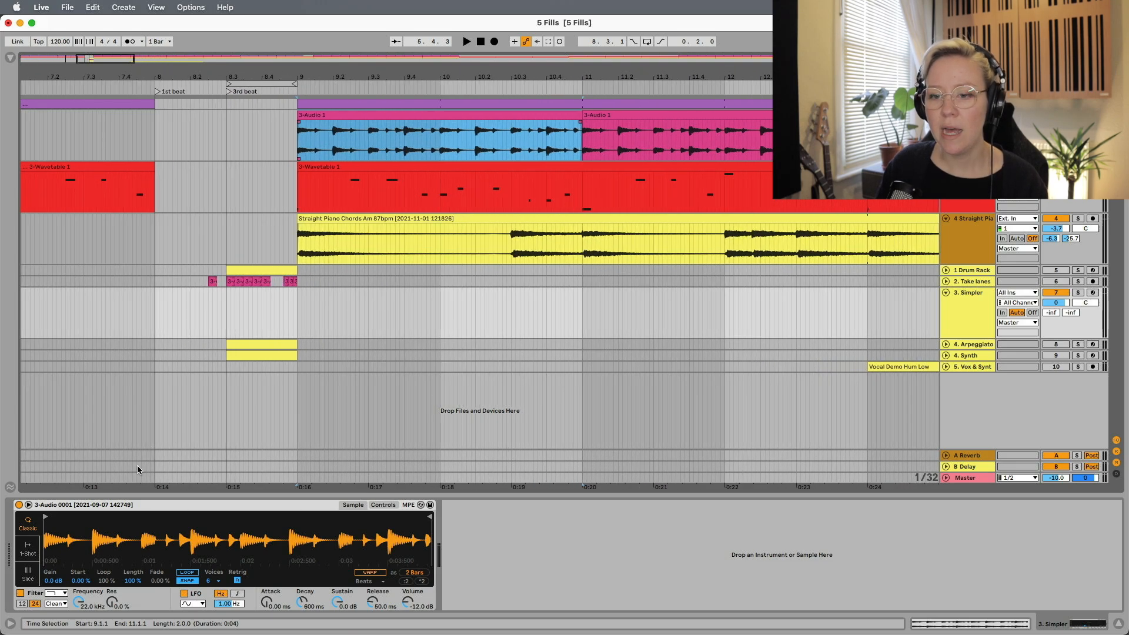
scroll(157, 288, "up", 5)
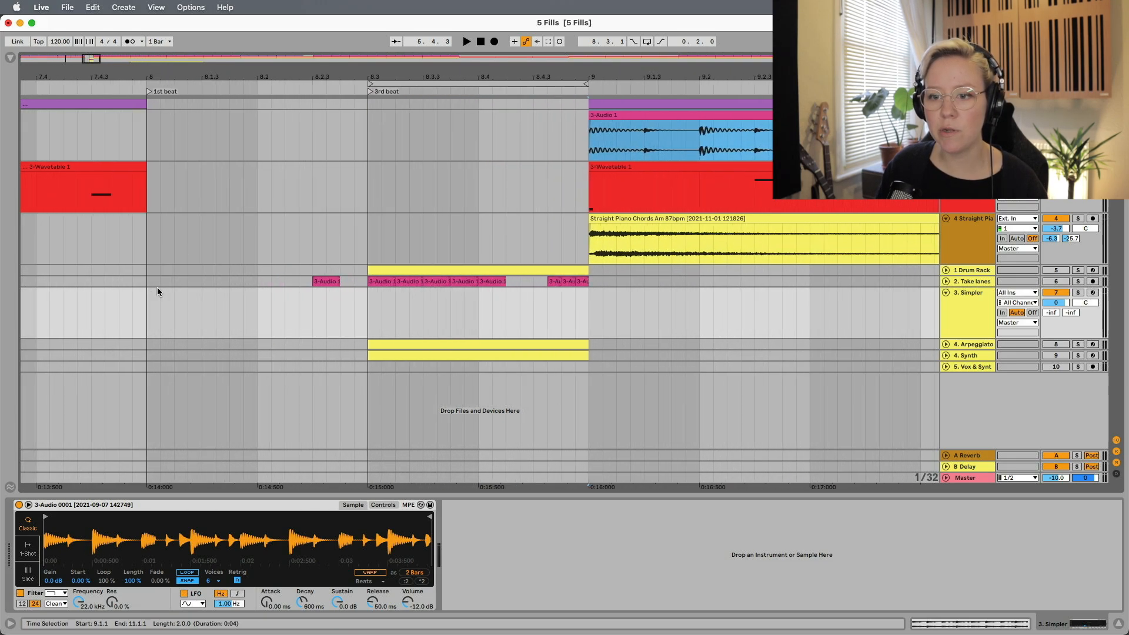
left_click(28, 575)
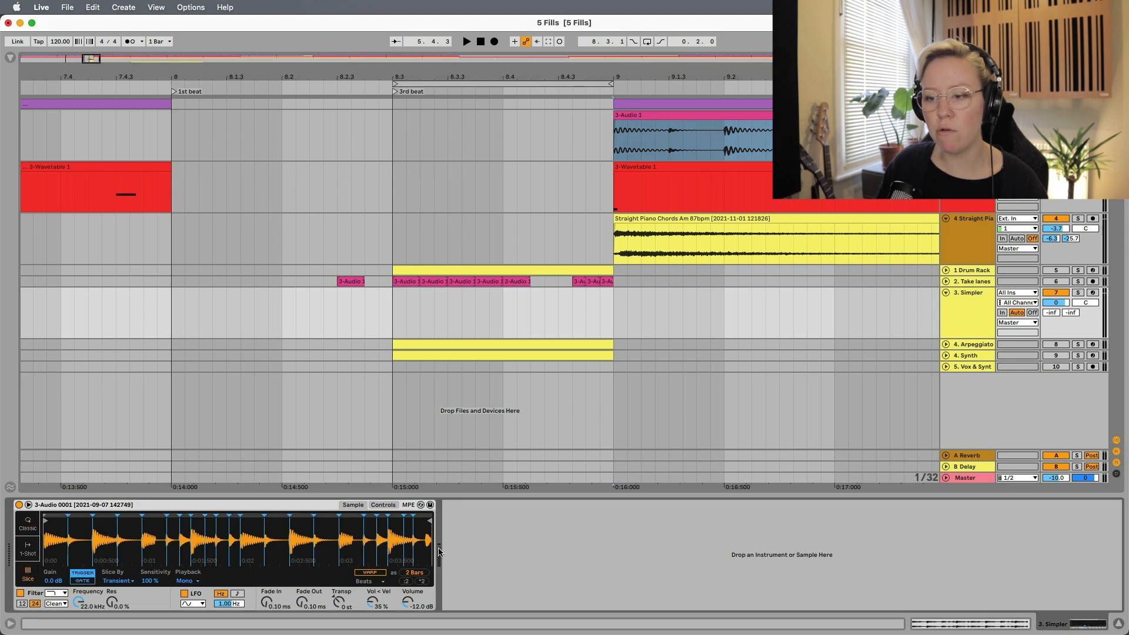
Audition the drum slices on the armed 3. Simpler track by playing them from the computer keyboard
scroll(565, 305, "up", 3)
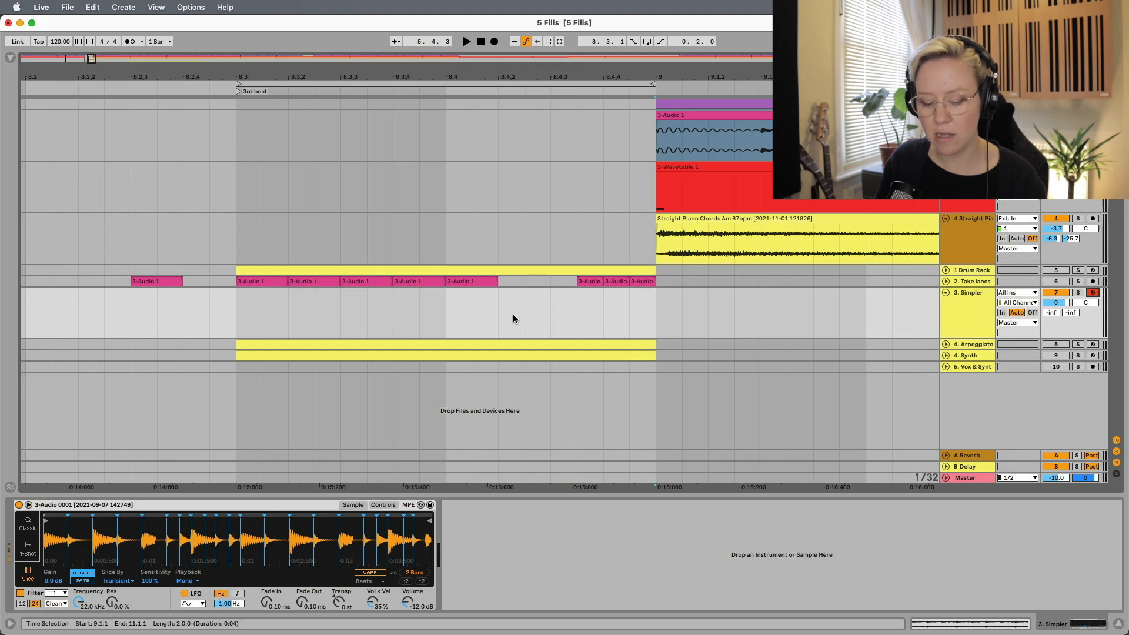
key("a")
key("s")
key("a")
key("a")
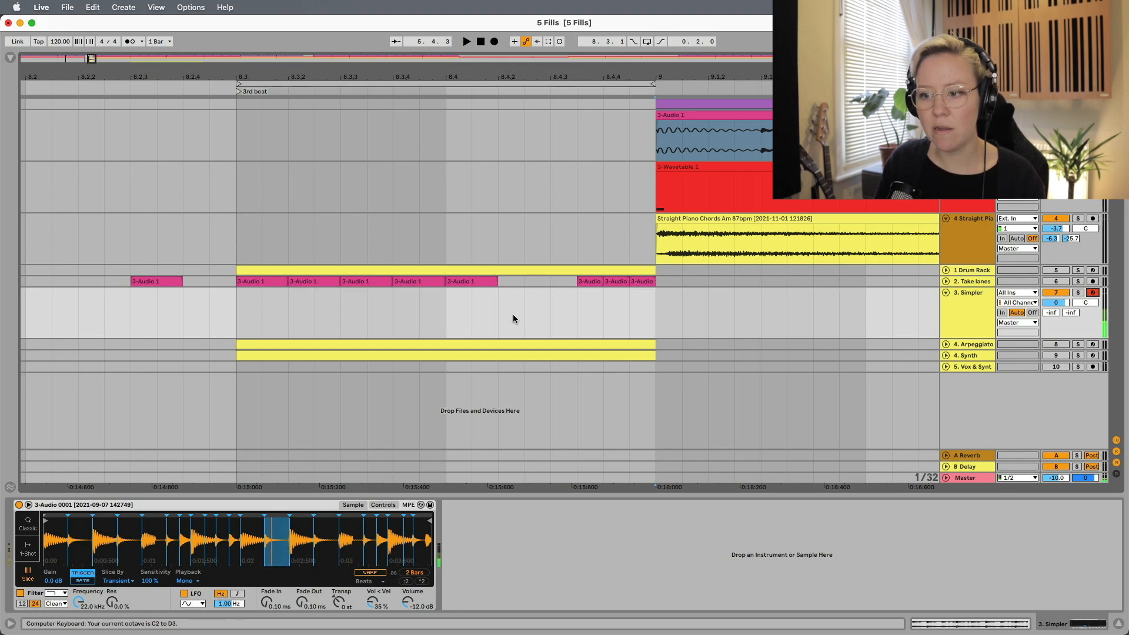
key("a")
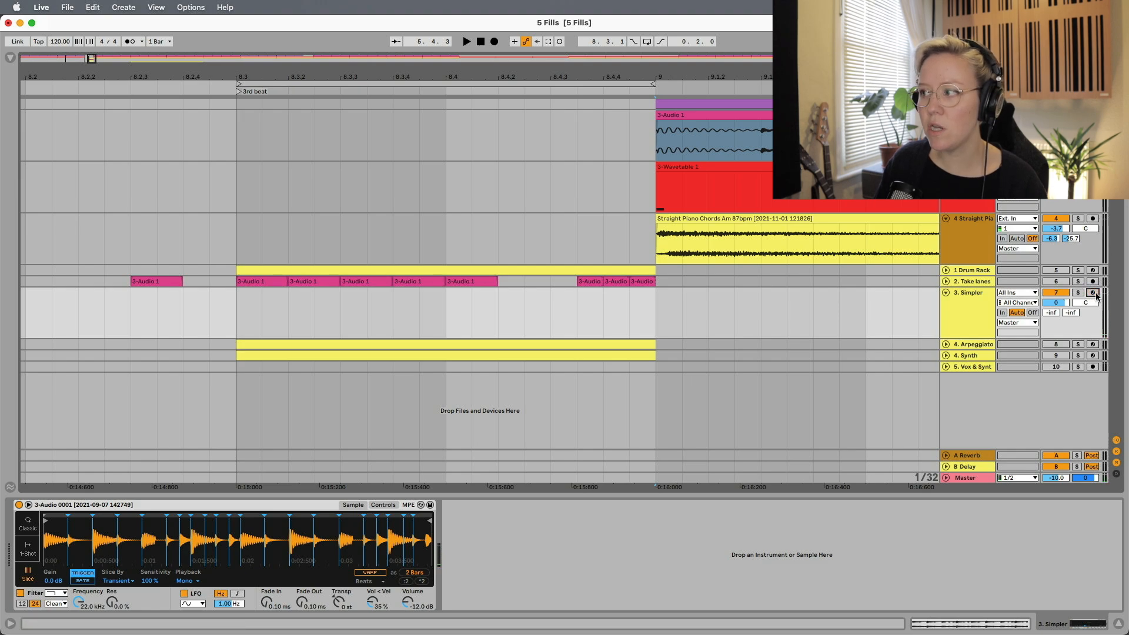
Create a MIDI clip on the 3. Simpler track from 8.3.1 to 9.1.1 and set its loop length to two beats
double_click(249, 315)
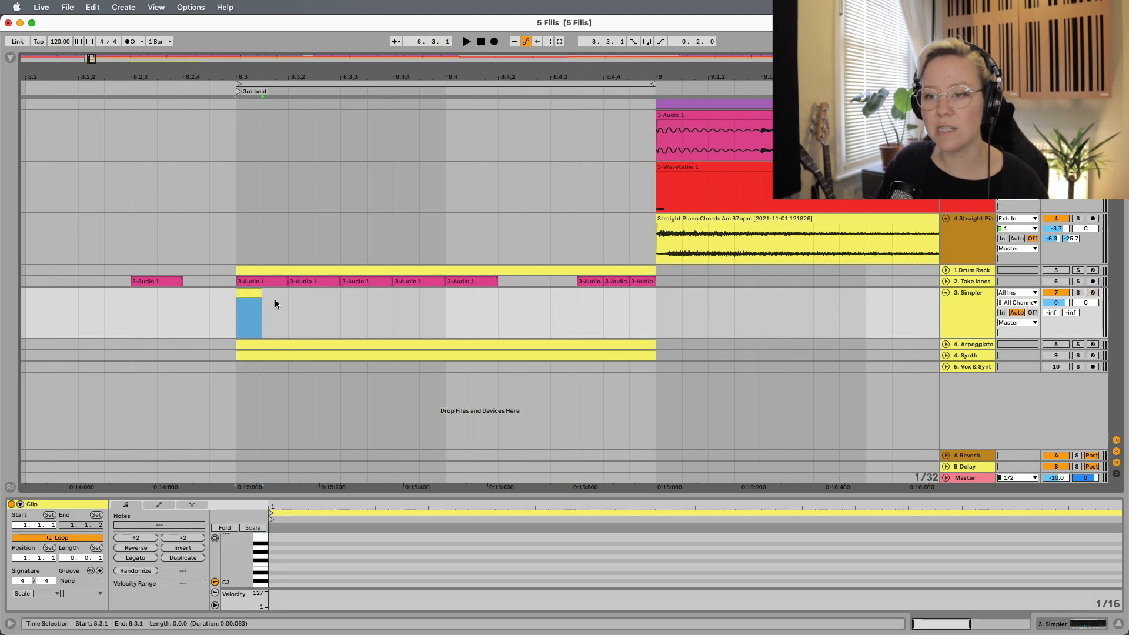
left_click_drag(255, 293, 655, 292)
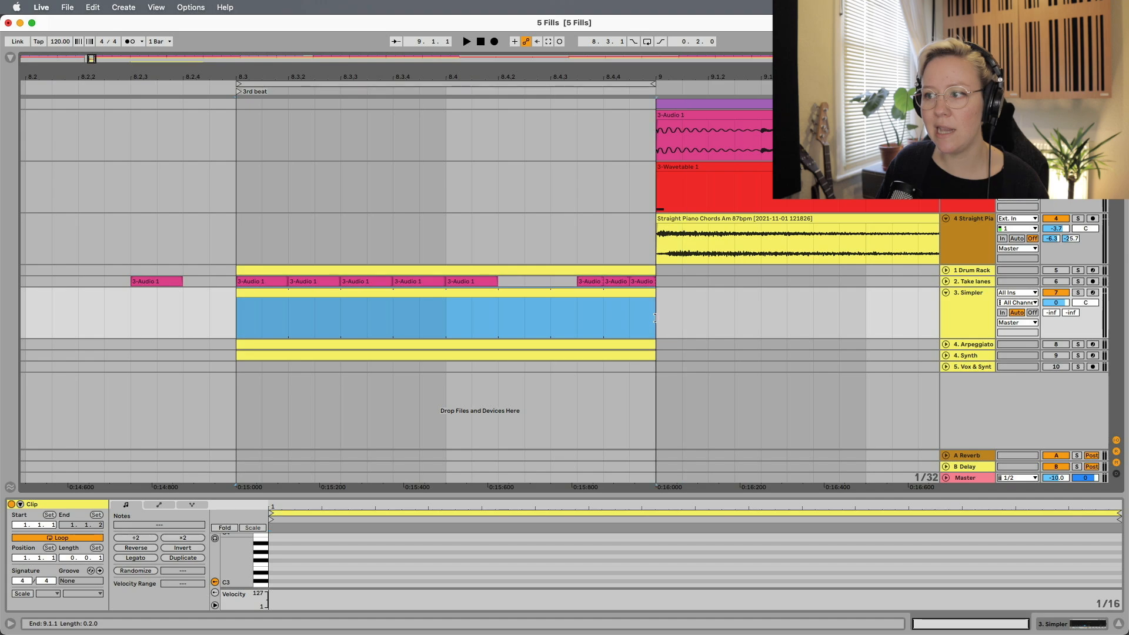
left_click(87, 558)
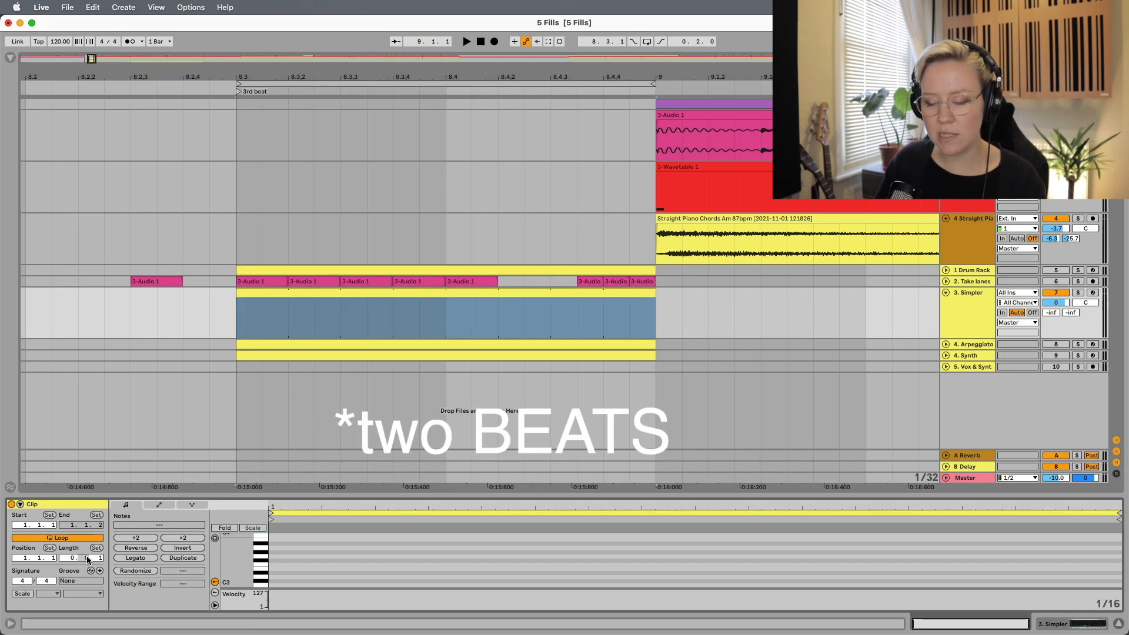
type("2")
key("Return")
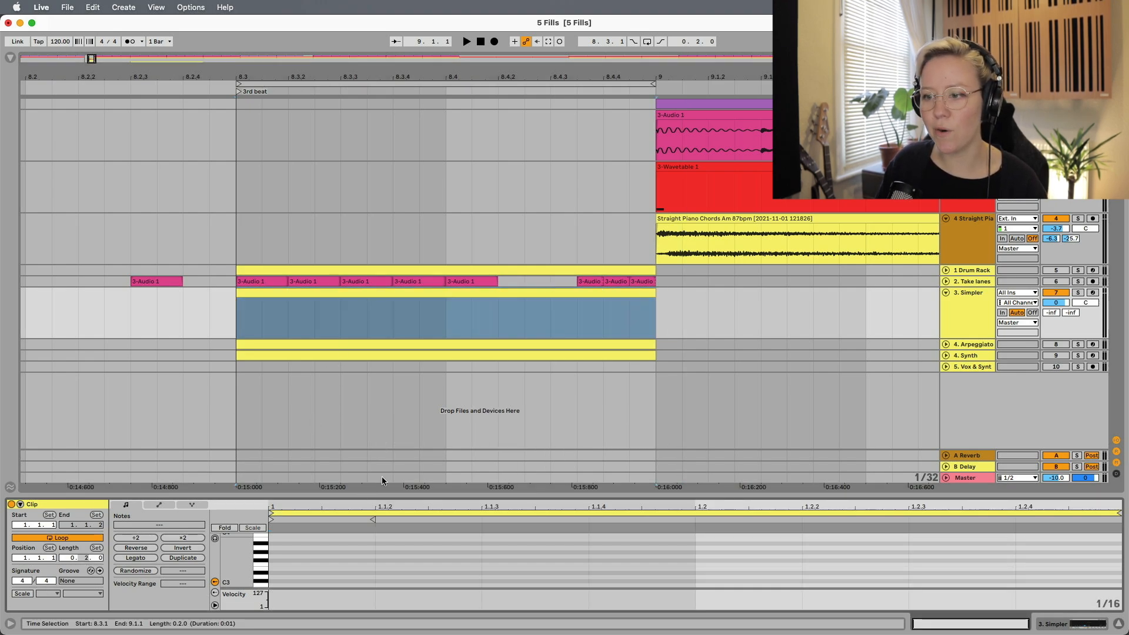
In the enlarged note editor, add sixteenth notes on D1 at 1.1.1 and 1.1.2 and on G1 at 1.1.3 and 1.1.4
left_click_drag(373, 500, 371, 276)
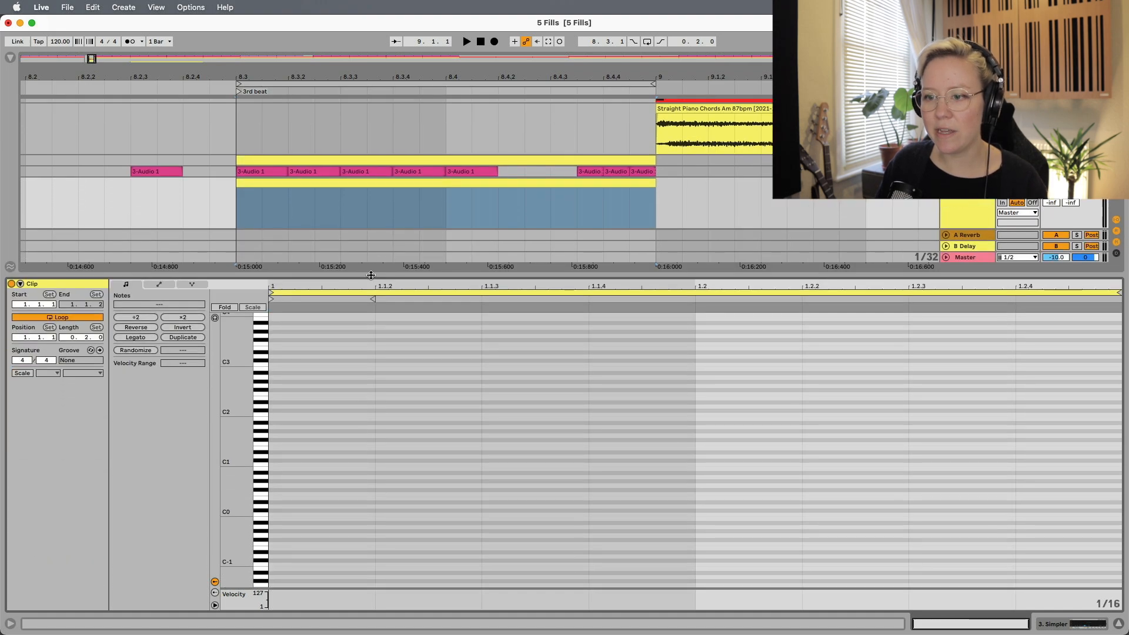
scroll(371, 411, "up", 2)
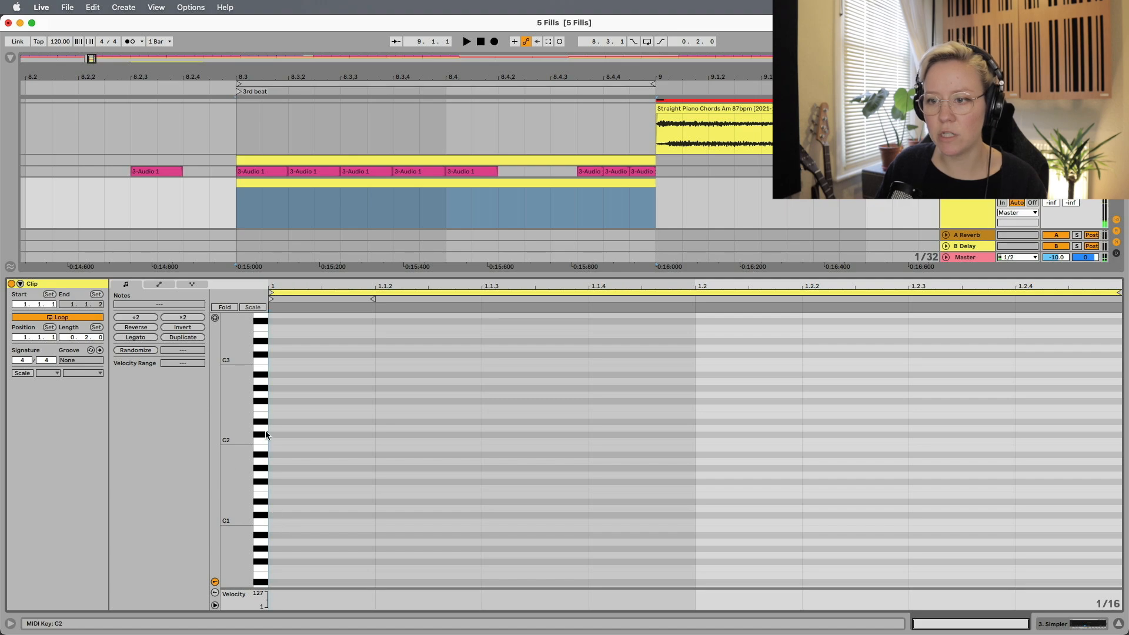
double_click(301, 510)
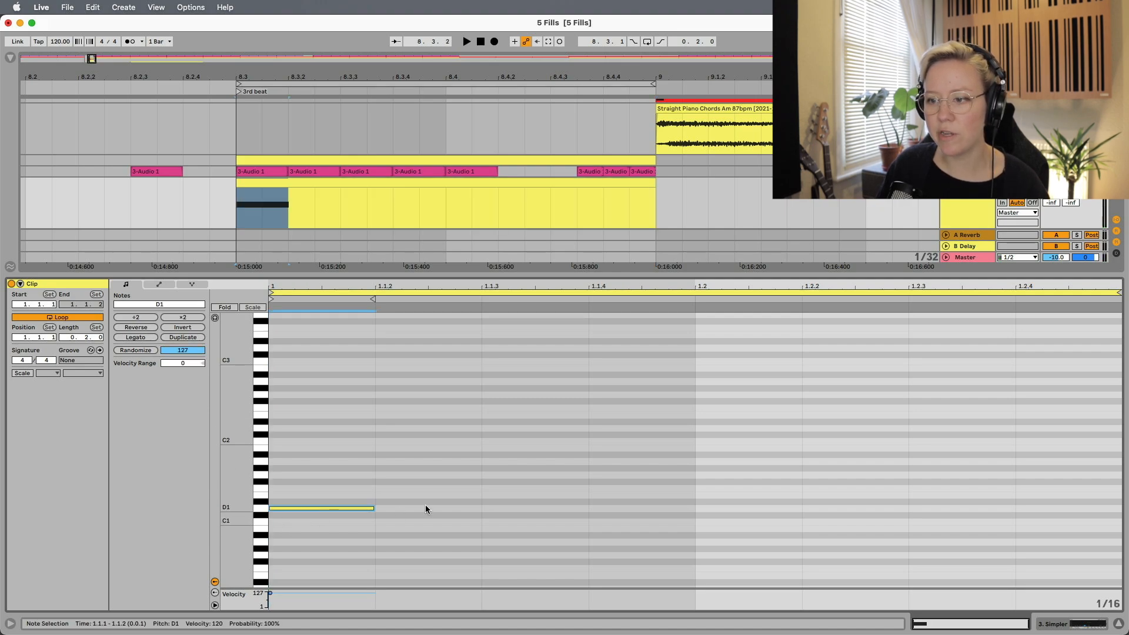
double_click(422, 510)
double_click(532, 474)
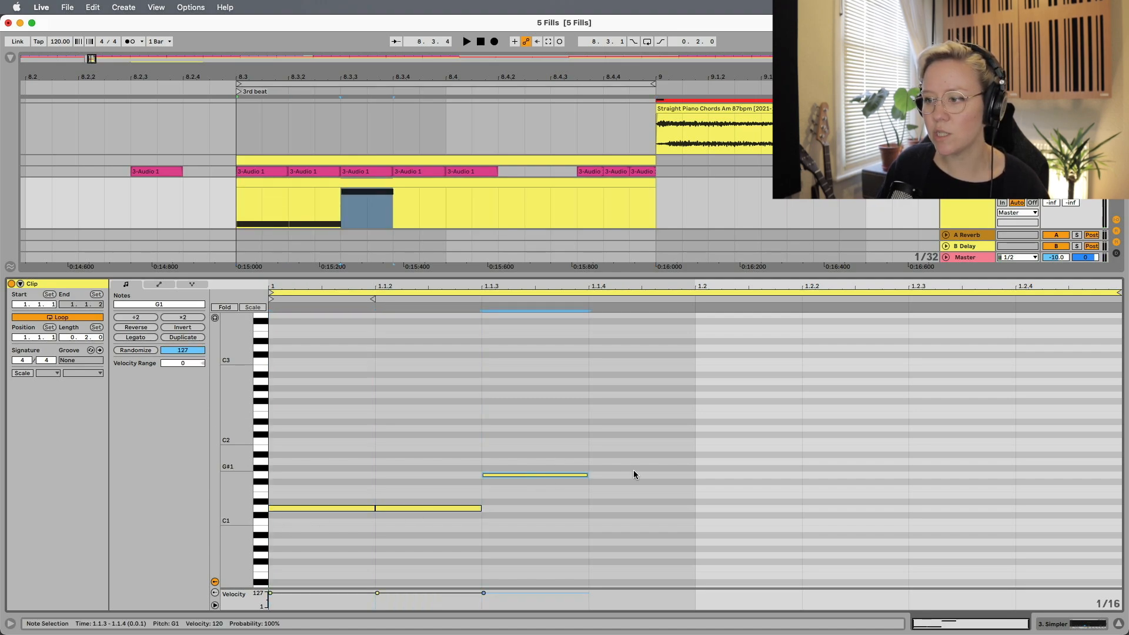
double_click(635, 474)
Add A1 sixteenth notes at 1.2.1, 1.2.2 and 1.2.4, and play the arrangement through the Simpler fill
double_click(746, 462)
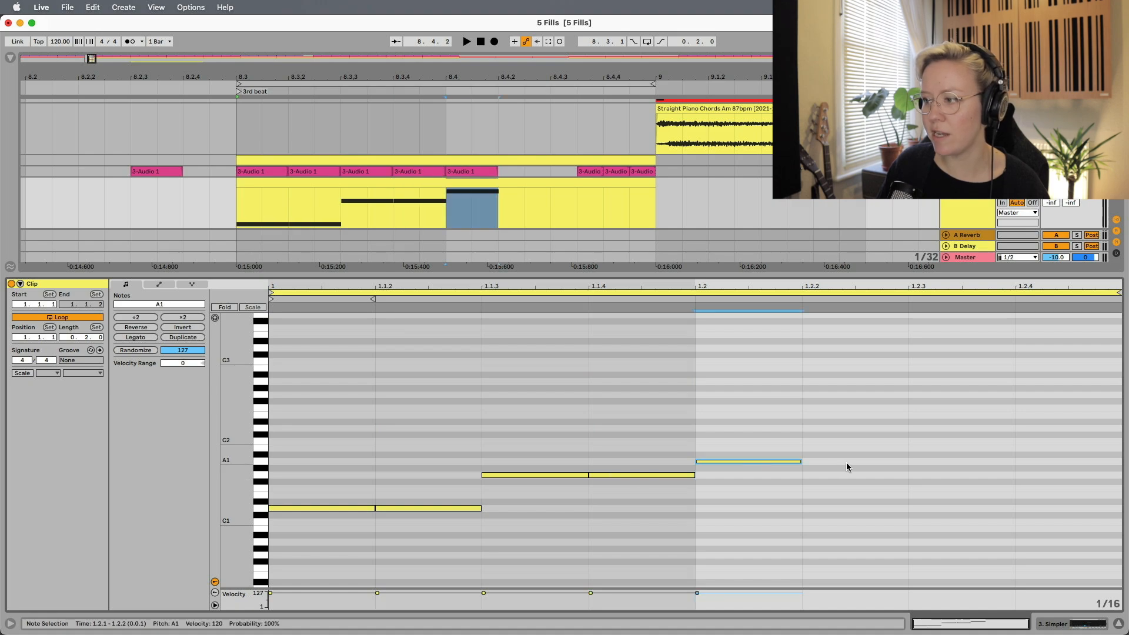
double_click(851, 462)
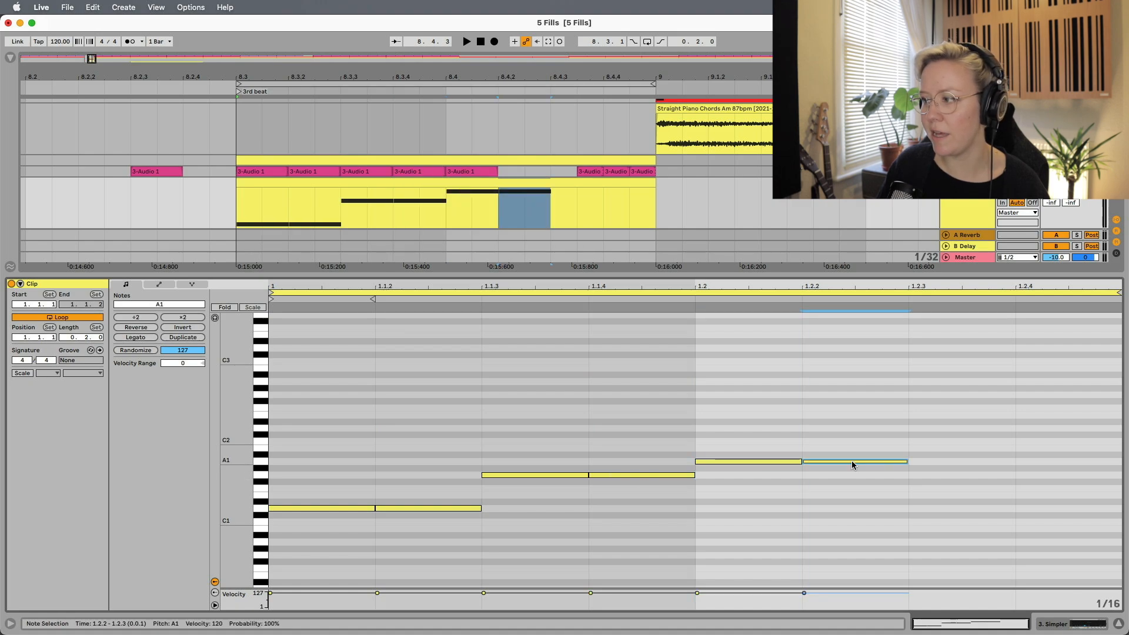
double_click(1088, 460)
key("minus")
left_click(90, 200)
key("space")
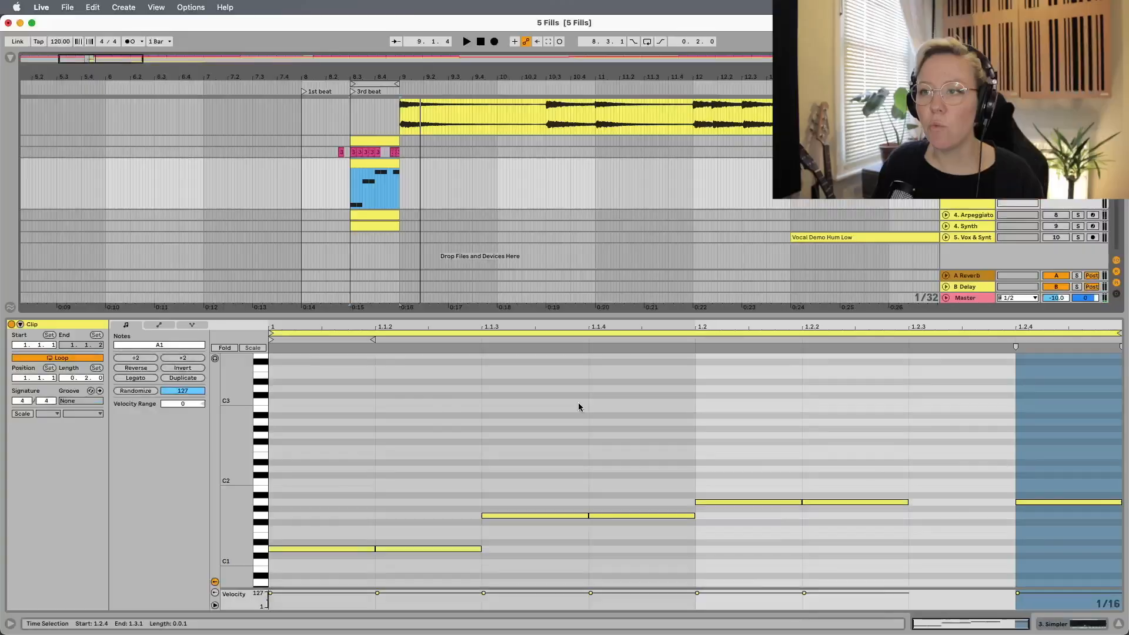
Set the Simpler's fade-out to 118 ms and transposition to +12 st, and play the fill looped from 8.3.1 to 9.1.1
left_click(969, 152)
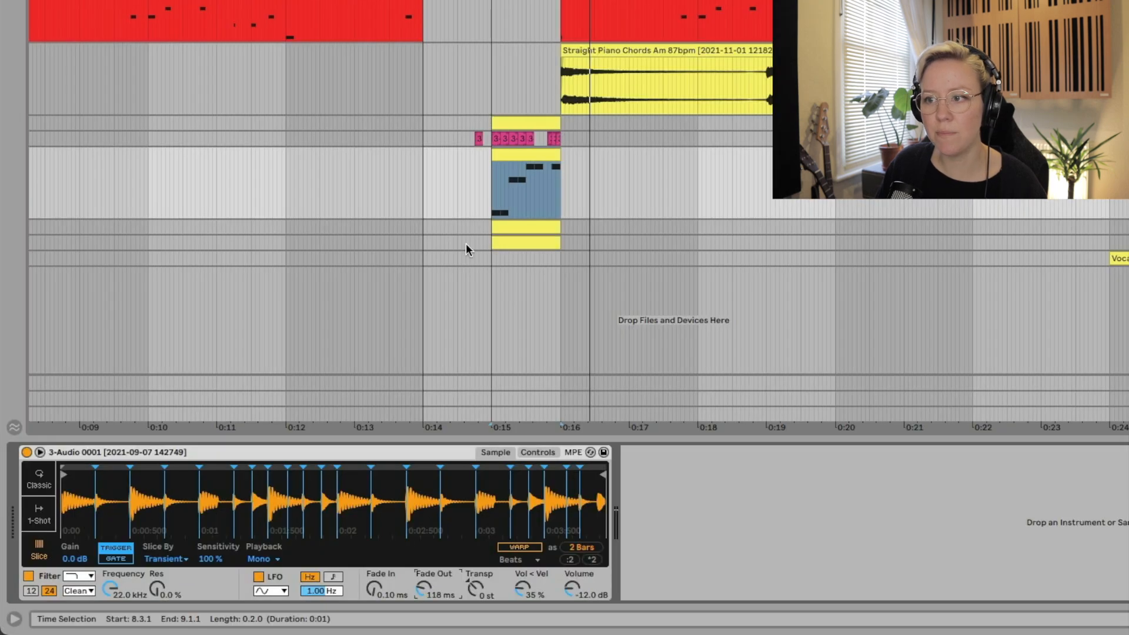
key("z")
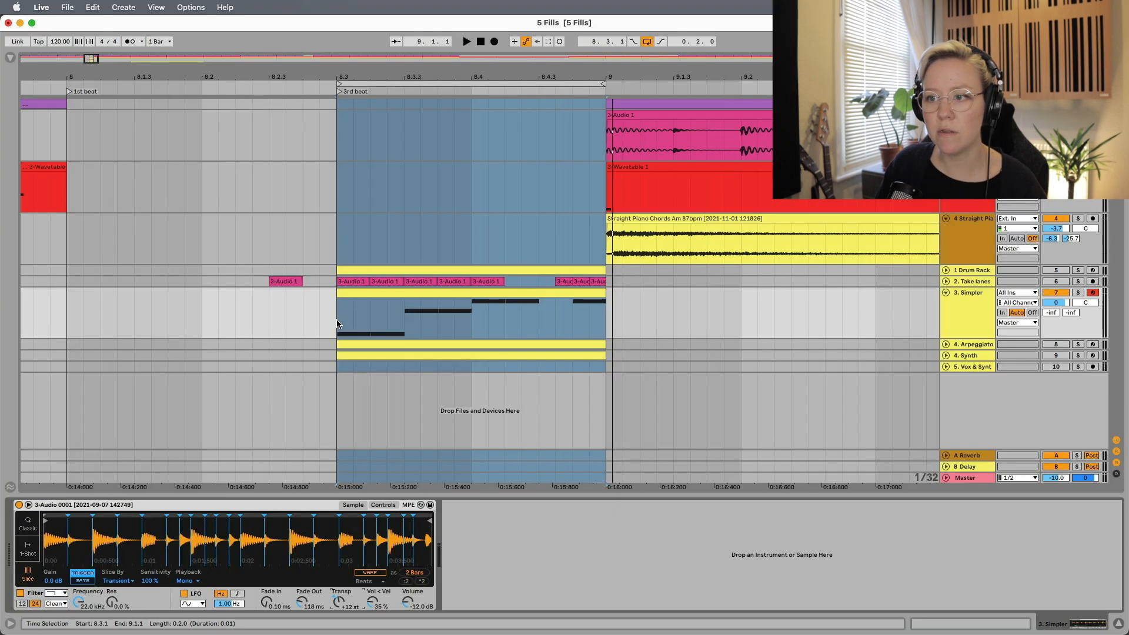
key("space")
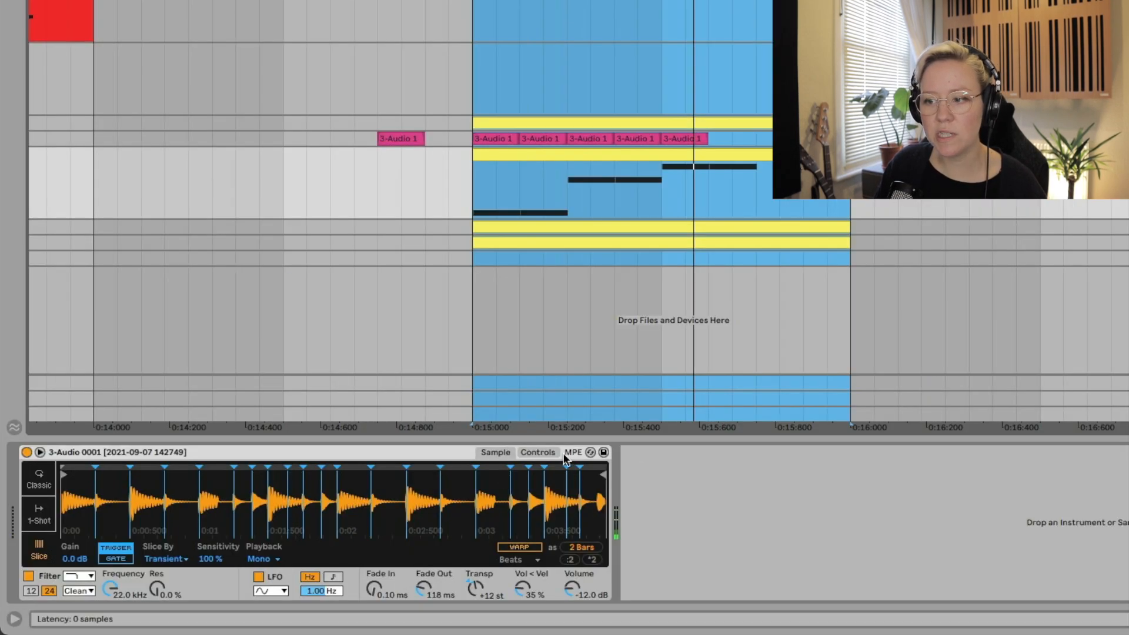
Shape the Simpler's filter in its controls view, setting the frequency to 6.73 kHz and resonance to 59 %
left_click(537, 452)
left_click_drag(230, 530, 227, 530)
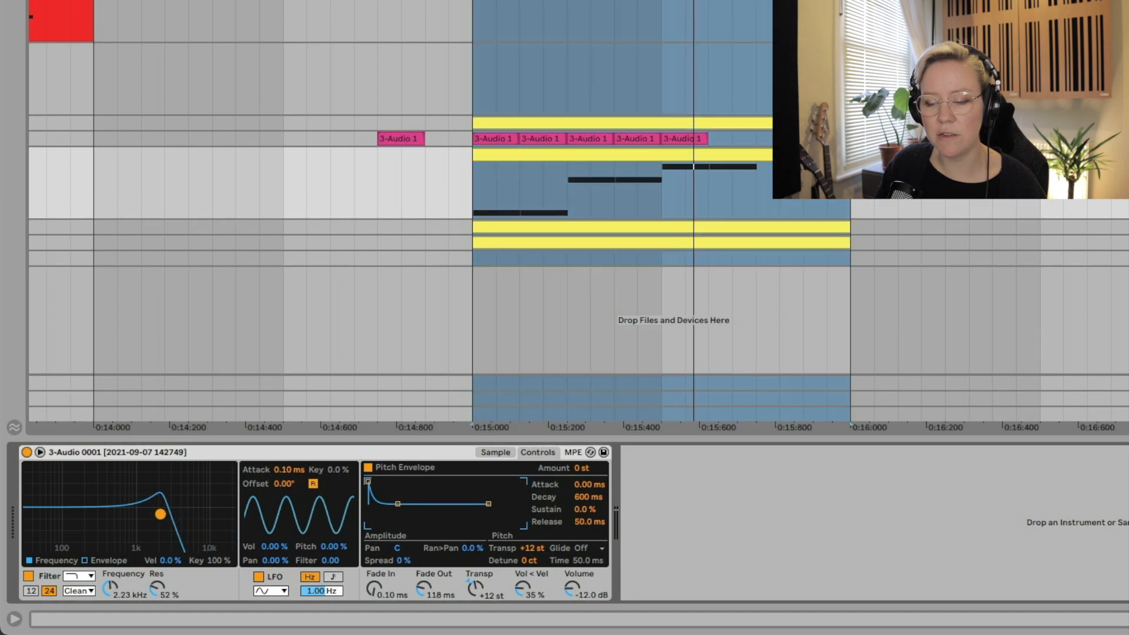
left_click_drag(160, 514, 194, 510)
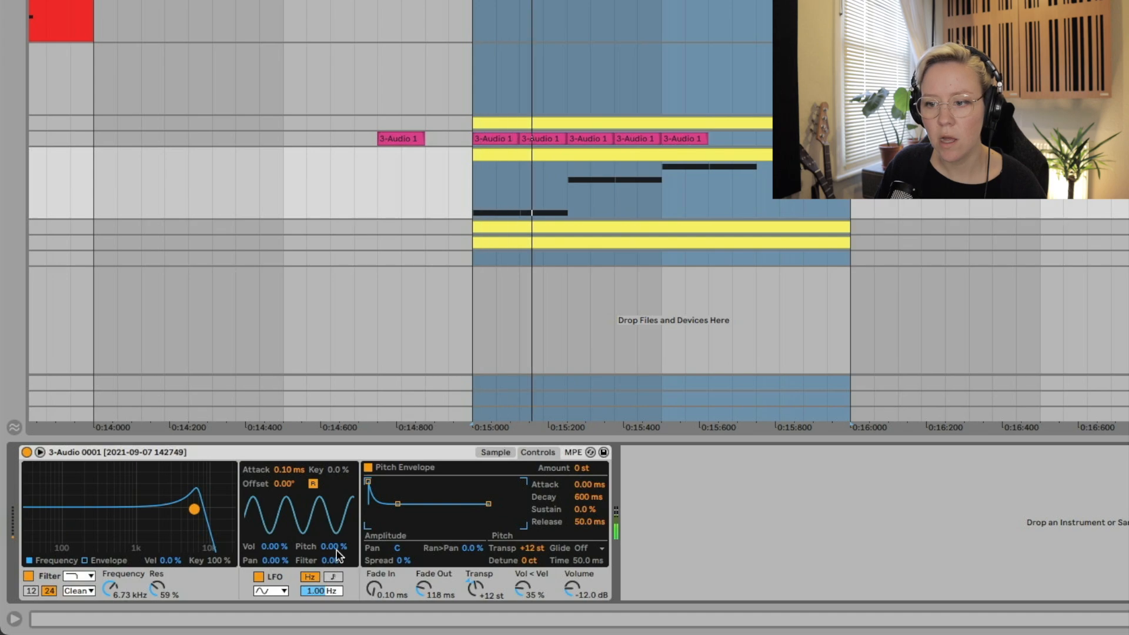
Set the Simpler's LFO to a square wave in Hz mode with filter modulation at 6.75, and play the fill in context
left_click(280, 591)
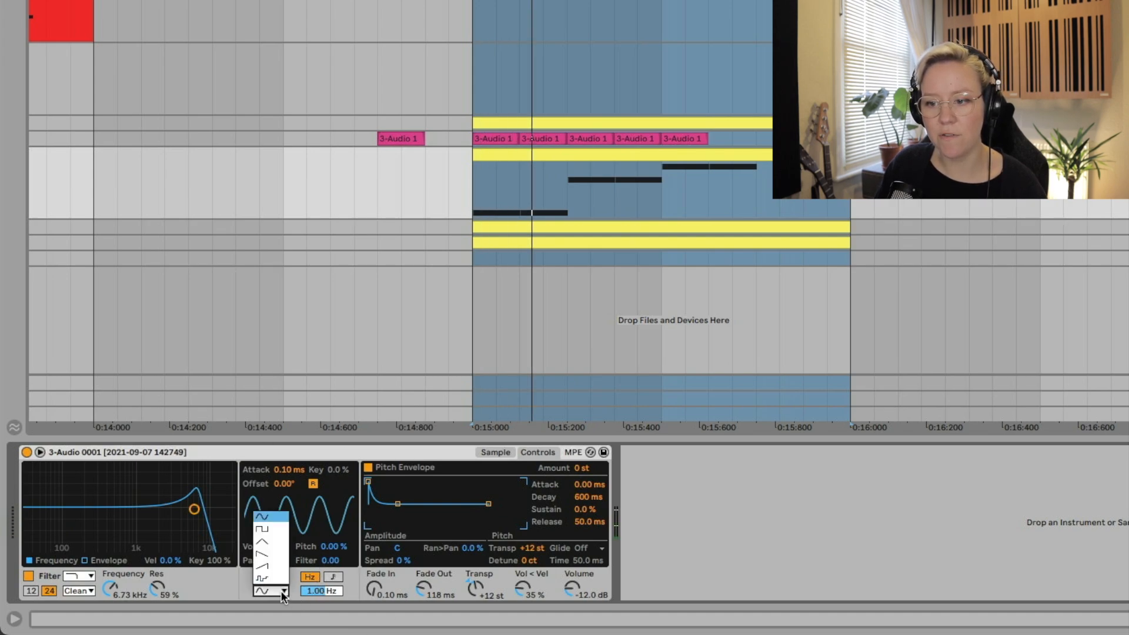
left_click(280, 541)
left_click(332, 577)
left_click(310, 577)
mouse_move(333, 547)
left_mouse_down()
mouse_move(334, 528)
mouse_move(330, 553)
left_mouse_up()
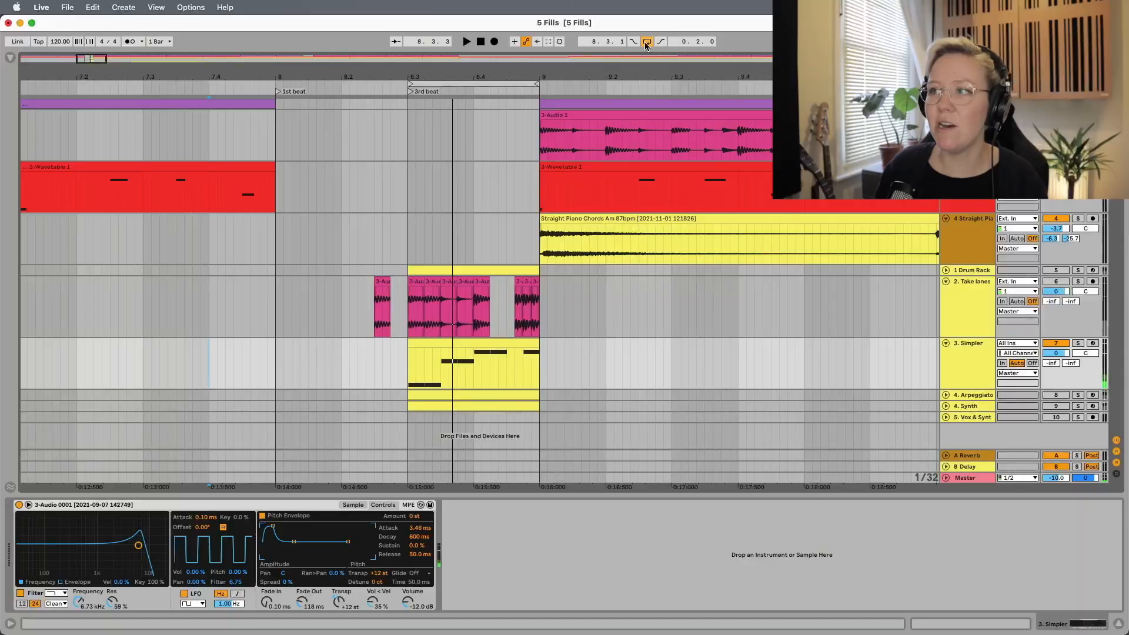
key("space")
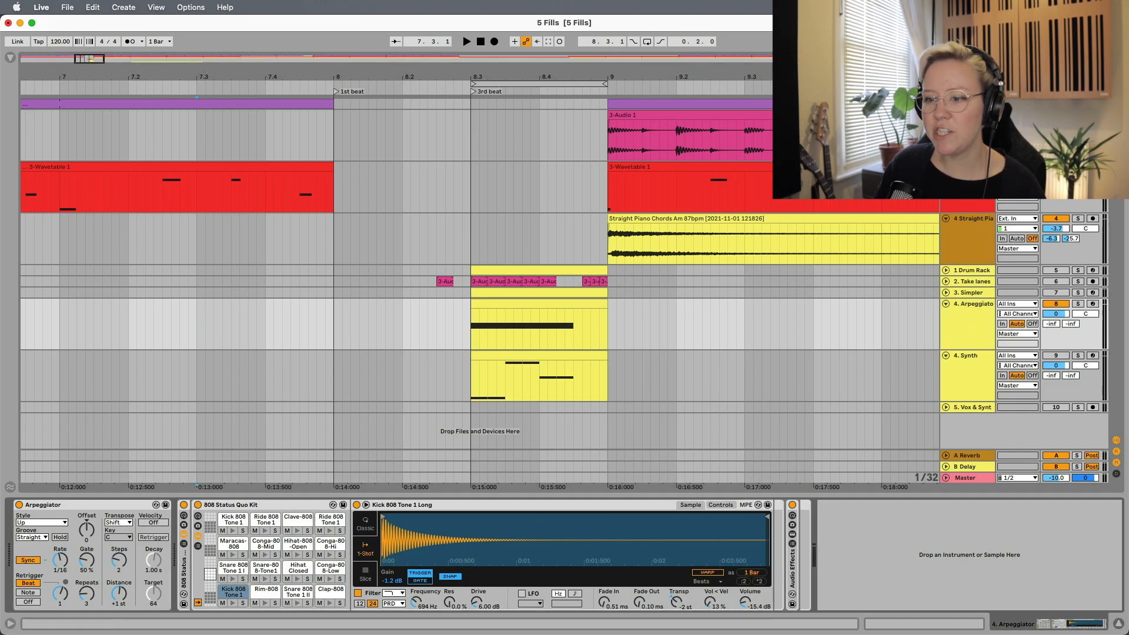
Select the clip on the 4. Synth track and activate that track
left_click(539, 357)
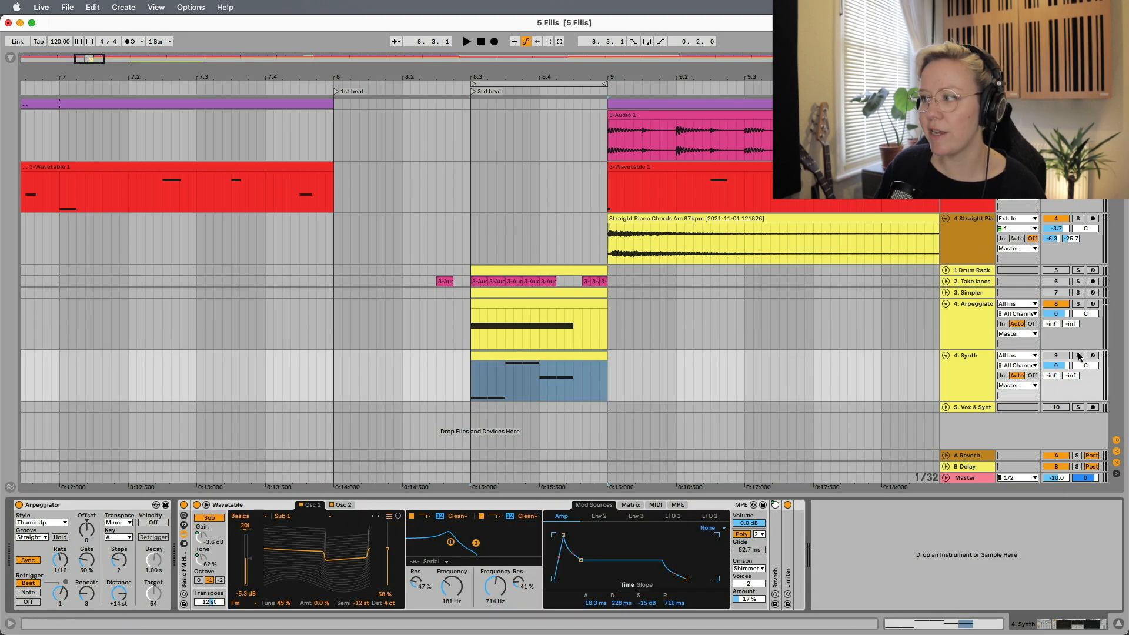
left_click(1052, 356)
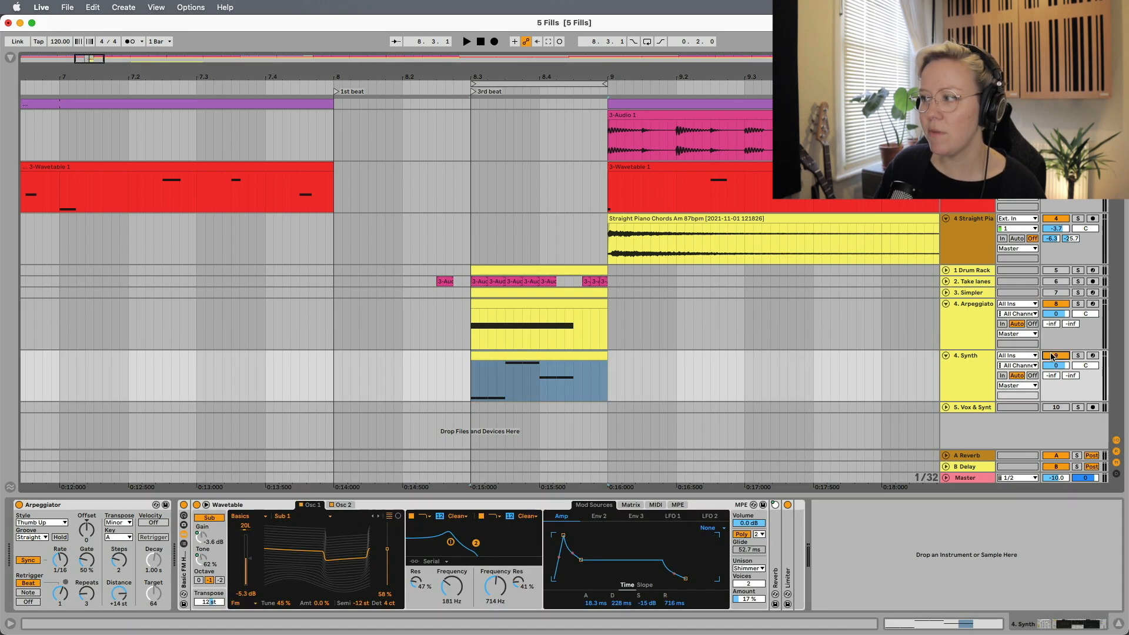
Play the arpeggiated fills in context from 7.3.1, and show the MIDI Effects category in the browser
left_click(204, 315)
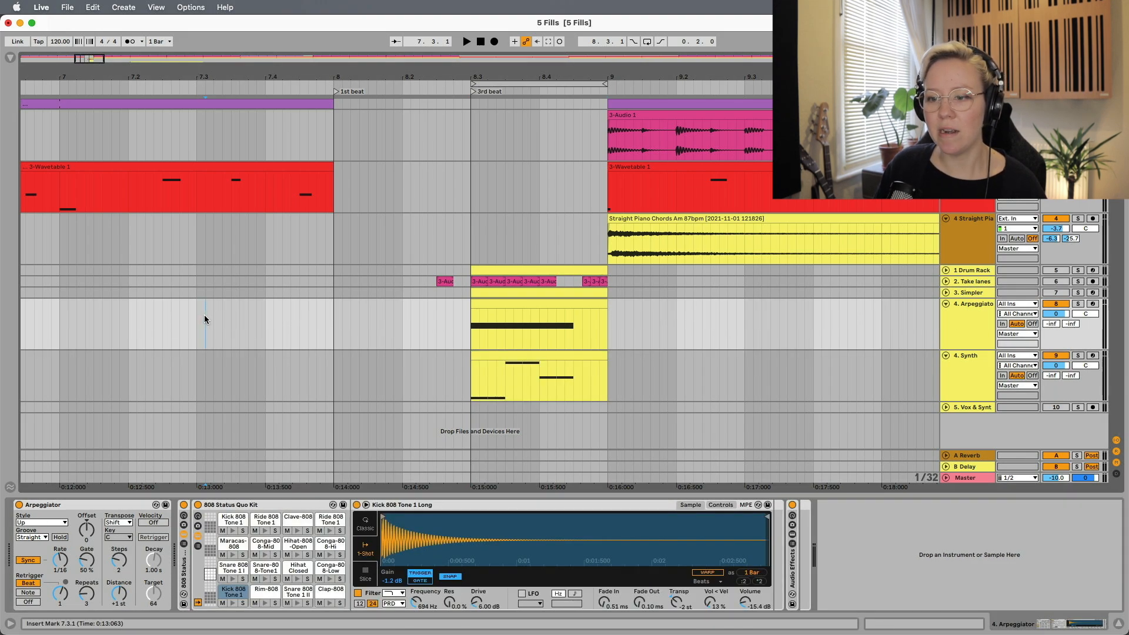
key("space")
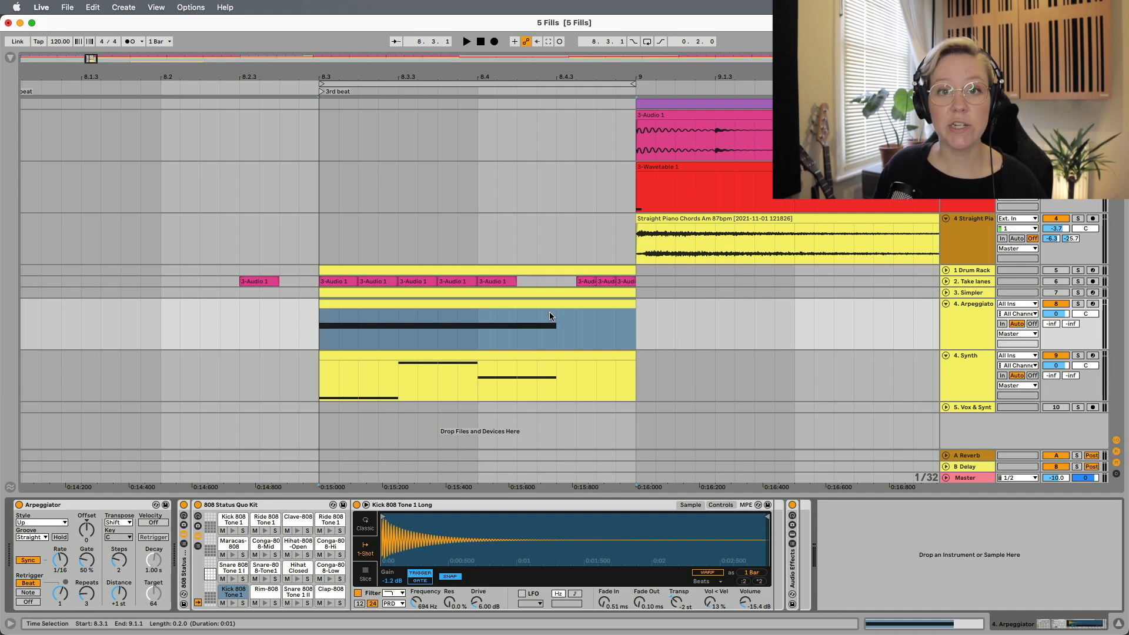
left_click(11, 58)
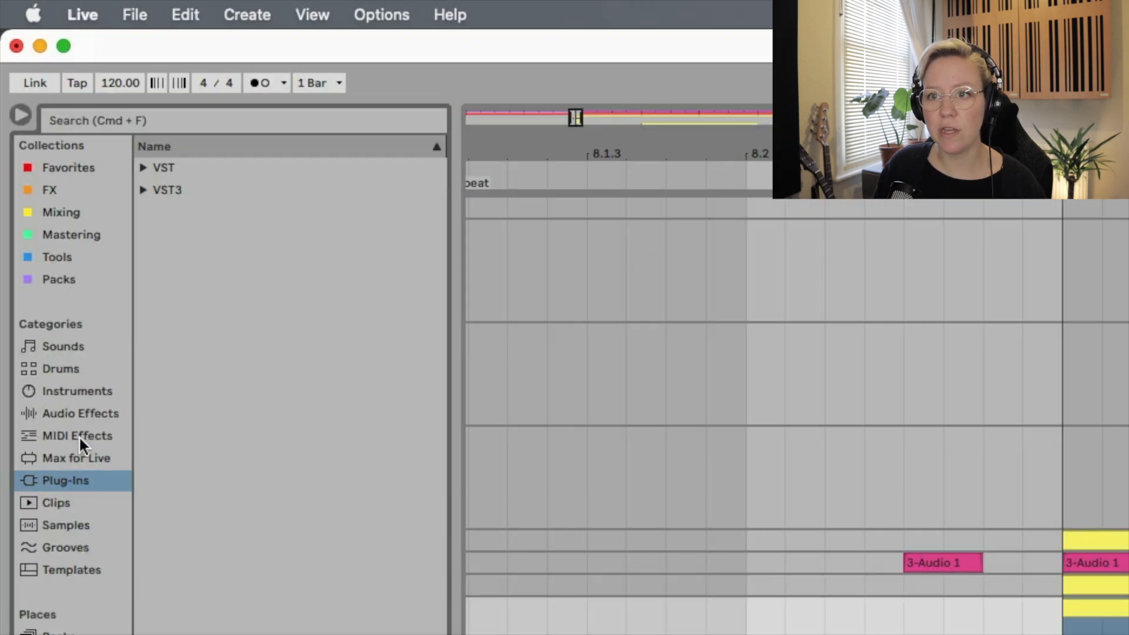
left_click(79, 436)
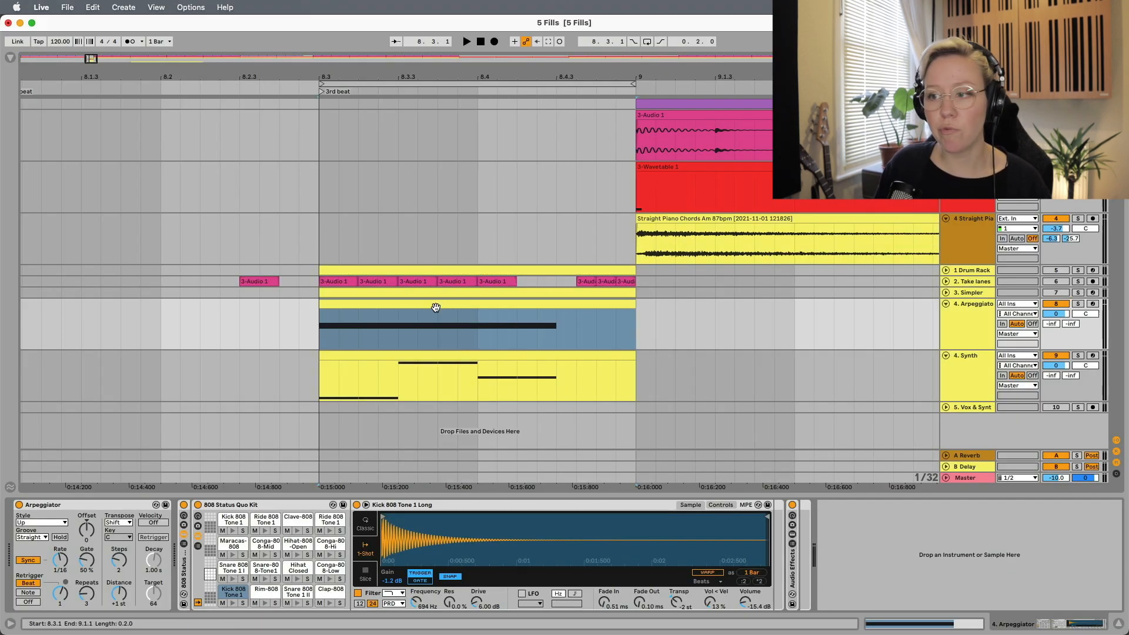
Open the notes of the clip on the 4. Arpeggiator track and play the clip looped from 8.3.1 to 9.1.1
double_click(442, 303)
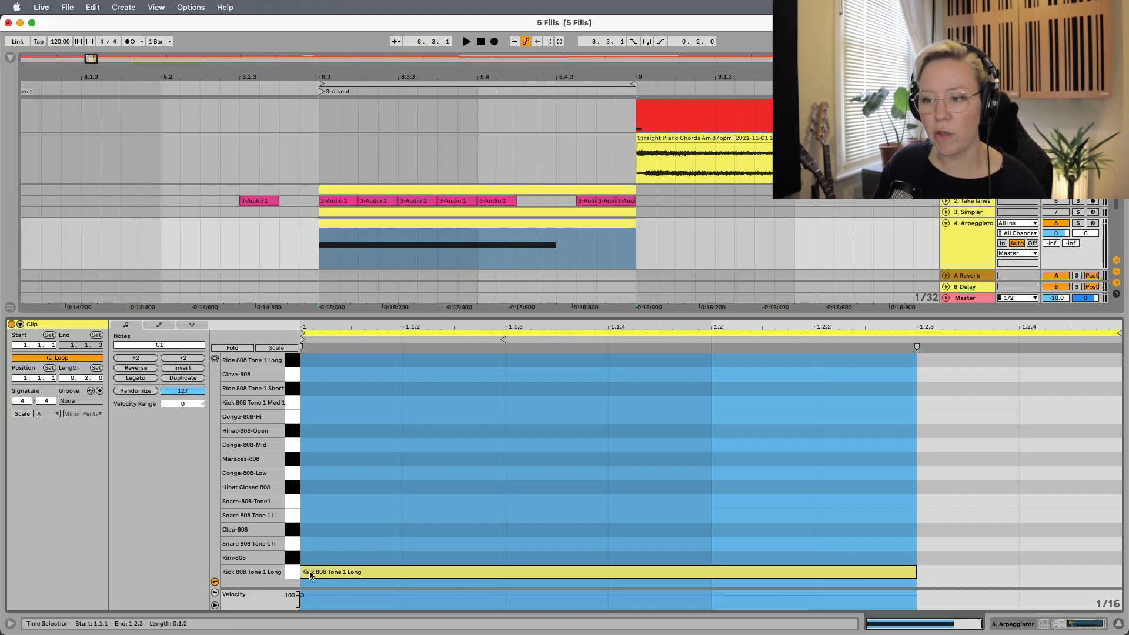
left_click(317, 259)
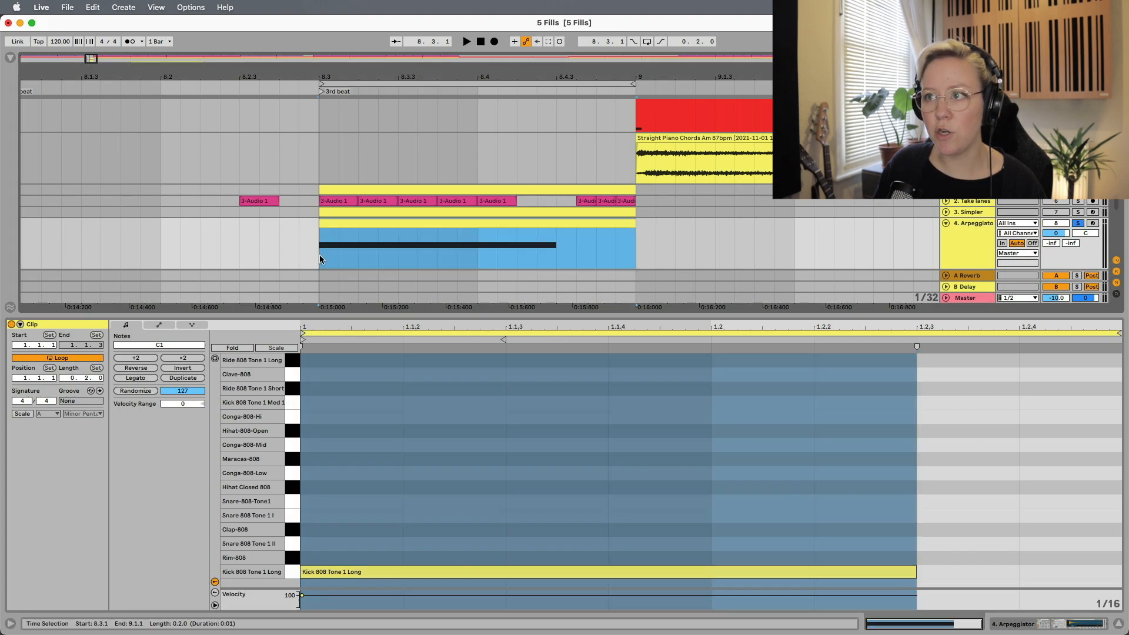
key("super+l")
key("space")
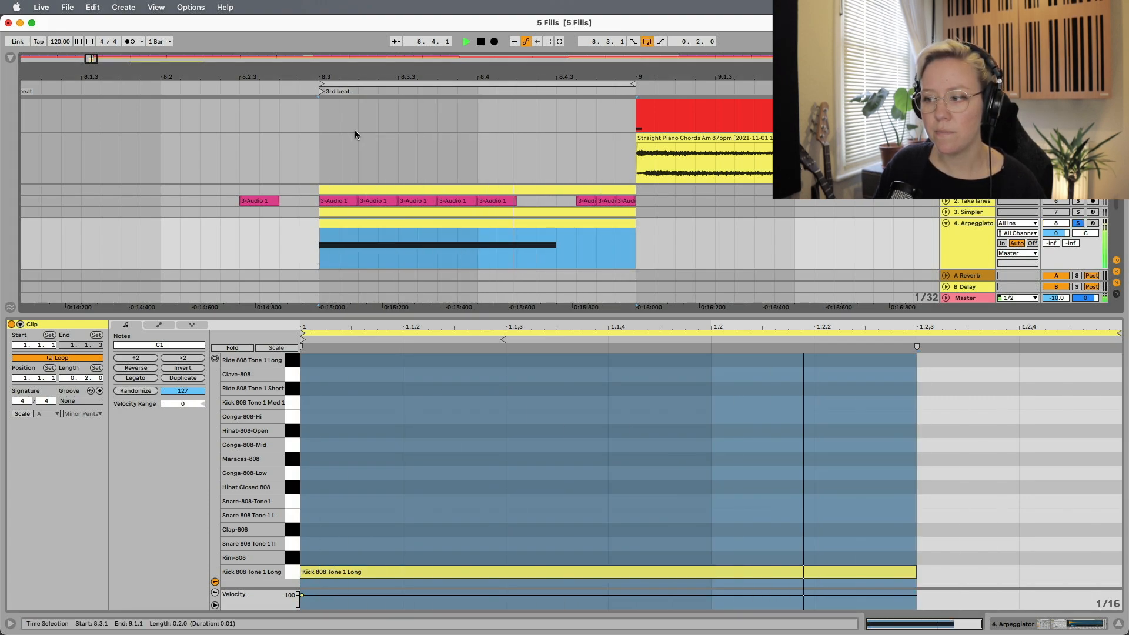
key("space")
Examine the Kick 808 Tone 1, Rim-808 and Snare 808 Tone 1 II pads in the 808 Status Quo Kit
left_click(328, 574)
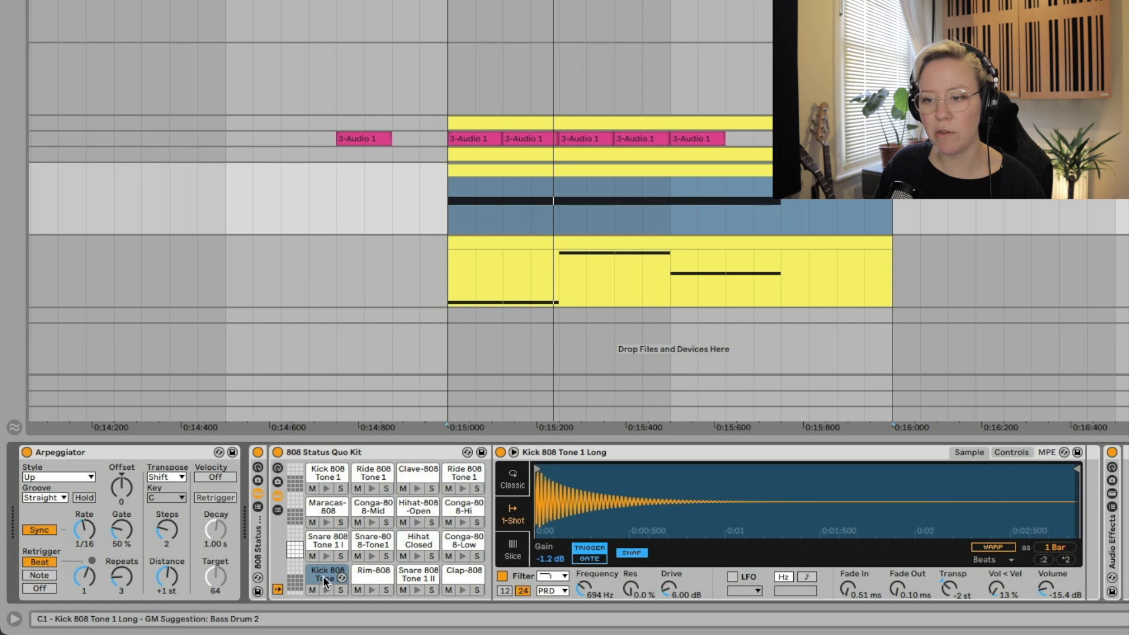
left_click(374, 575)
left_click(422, 579)
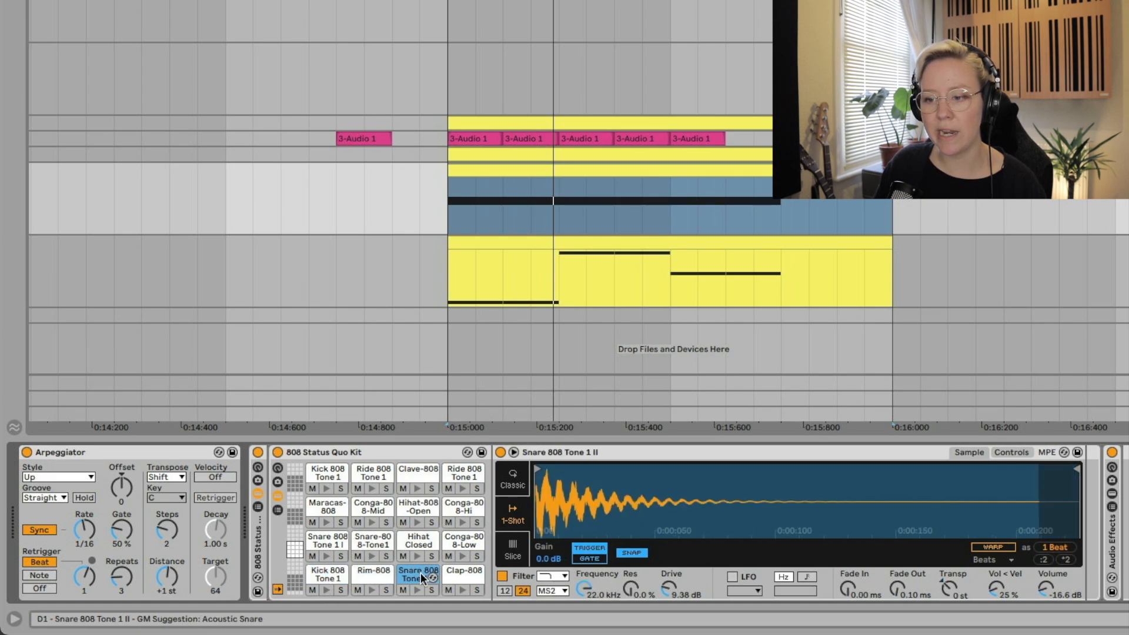
Audition the Arpeggiator styles Up, Up & Down and Pinky UpDown on the drum fill, and set the style to Play Order
left_click(61, 478)
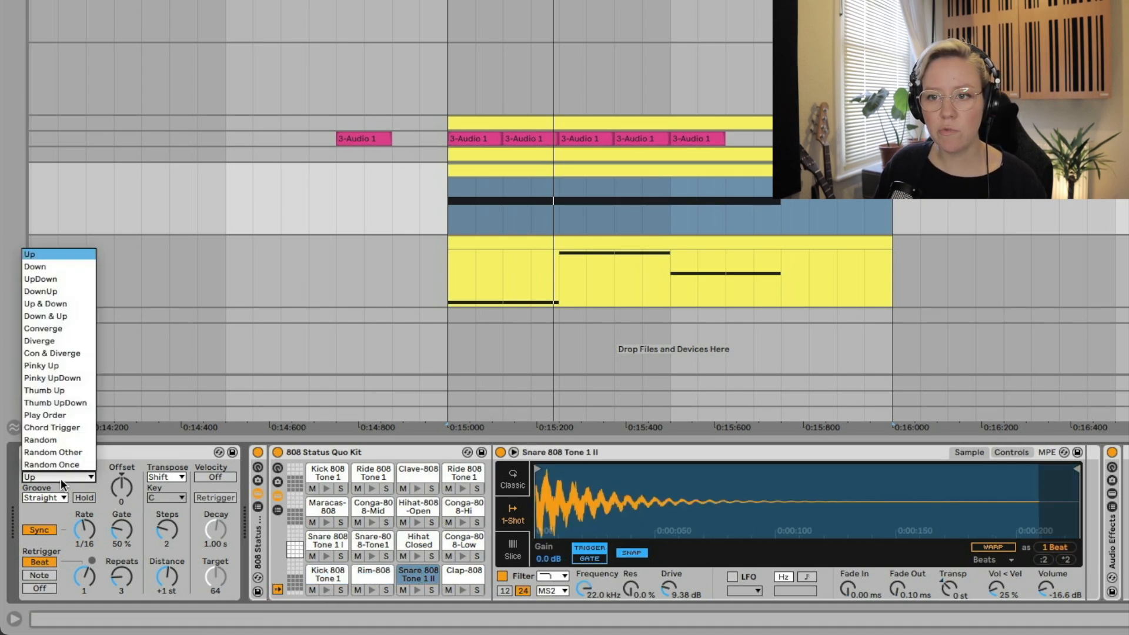
left_click(58, 253)
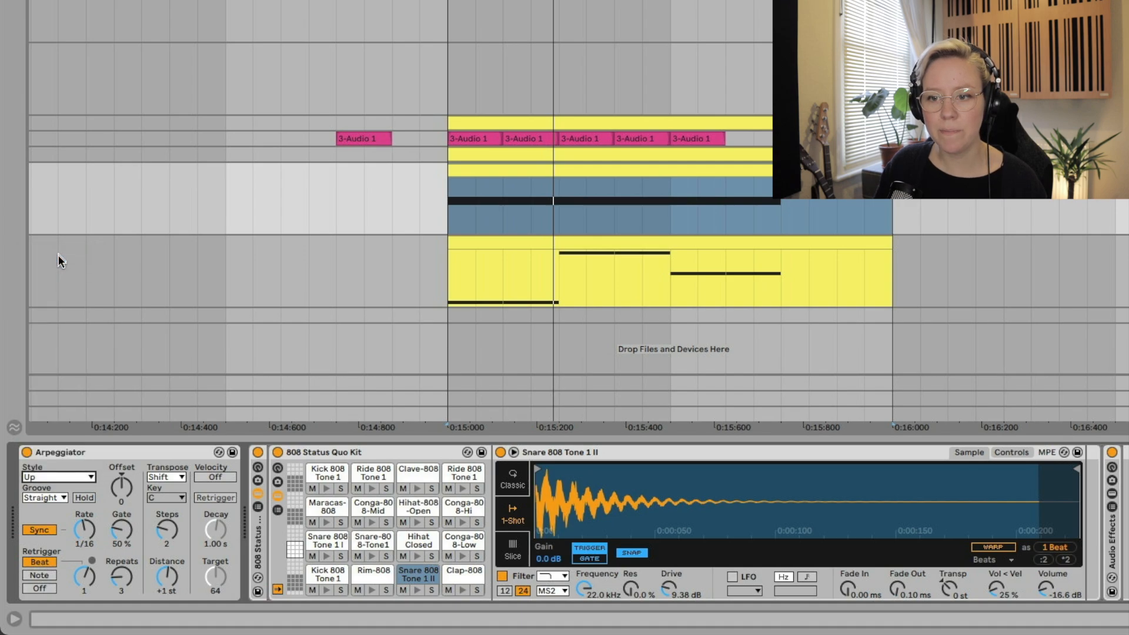
left_click(40, 476)
left_click(57, 302)
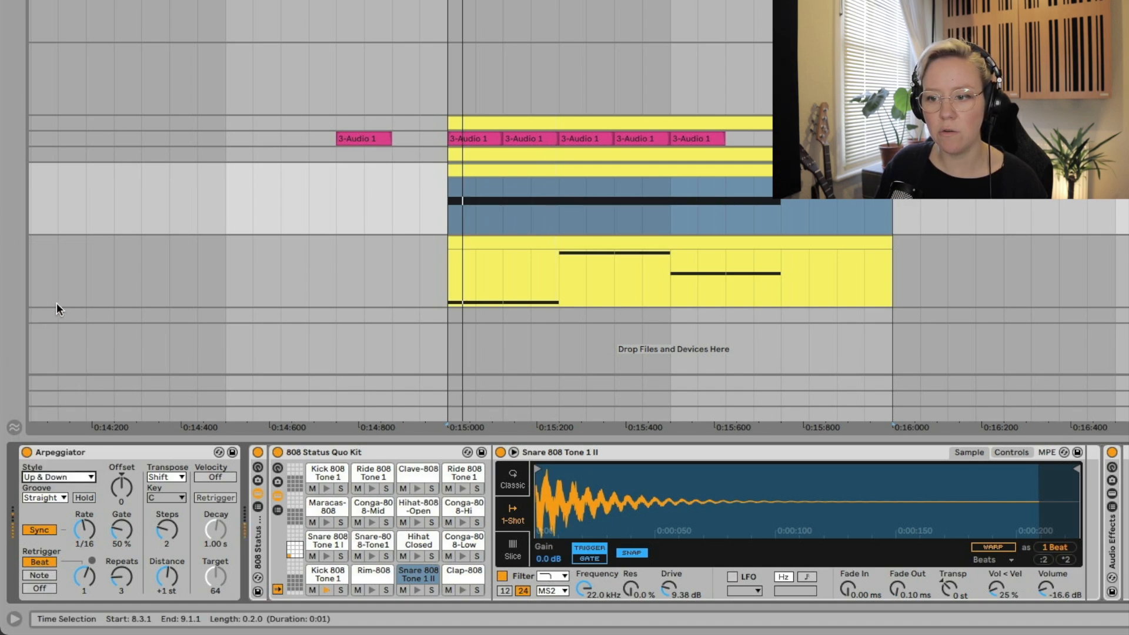
left_click(72, 479)
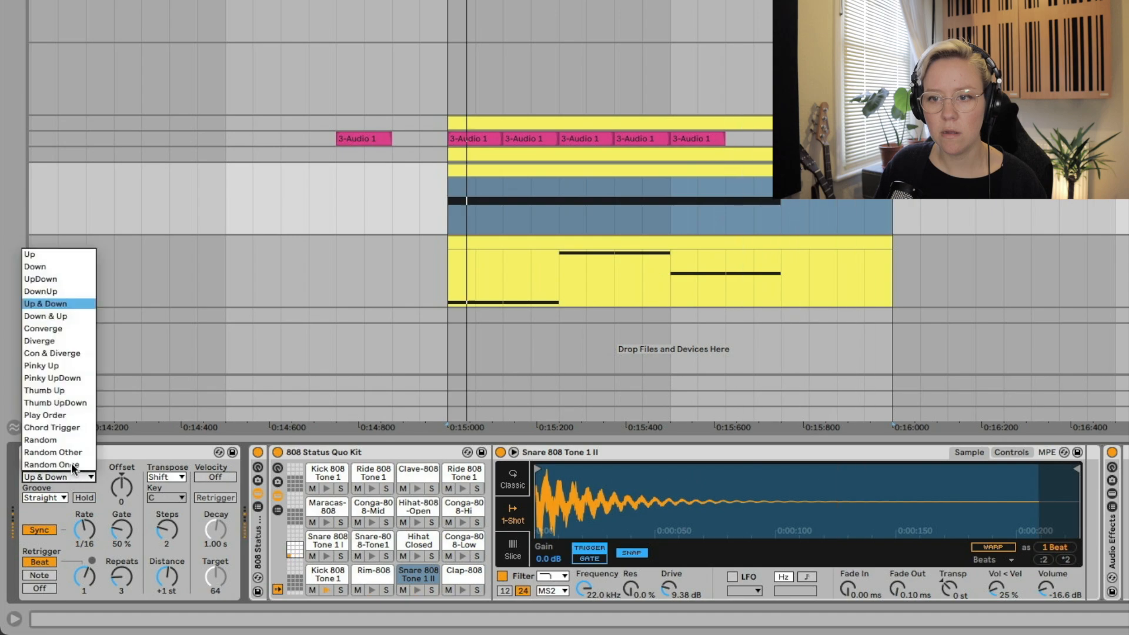
left_click(55, 383)
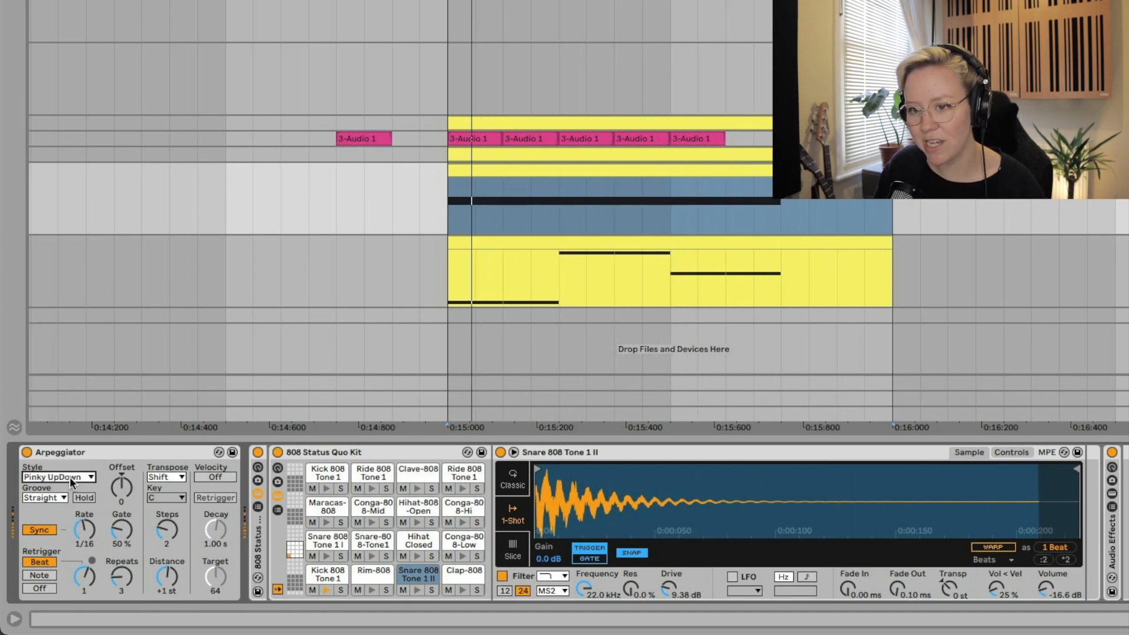
scroll(70, 477, "down", 3)
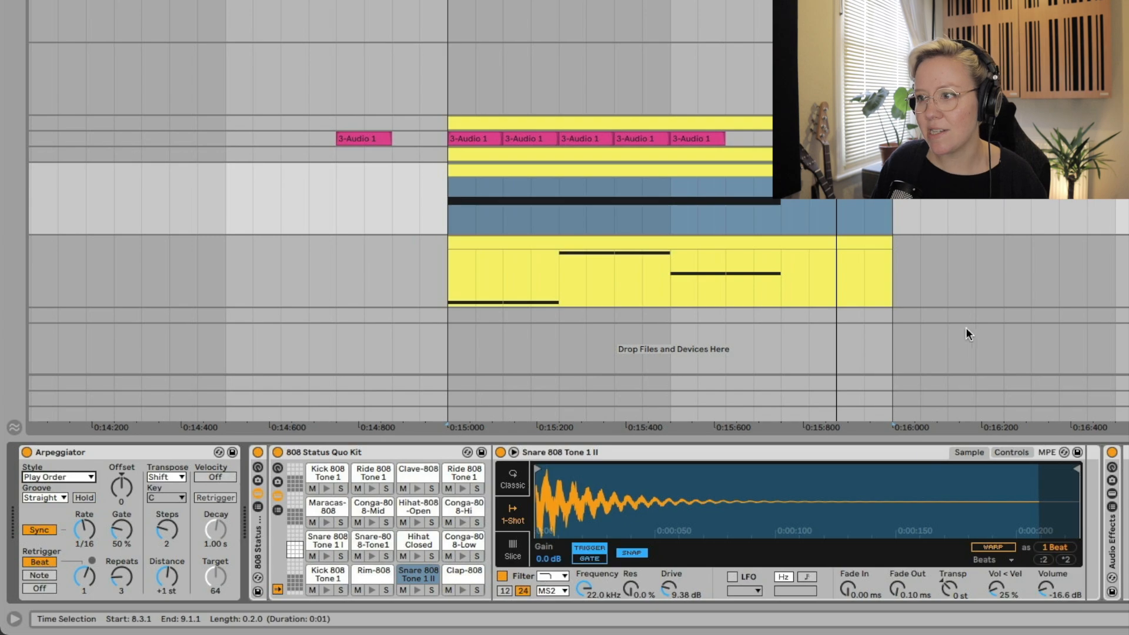
Open the notes of the clip on the 4. Synth track and examine its scale choices, keeping Minor Pentatonic
scroll(280, 385, "down", 5)
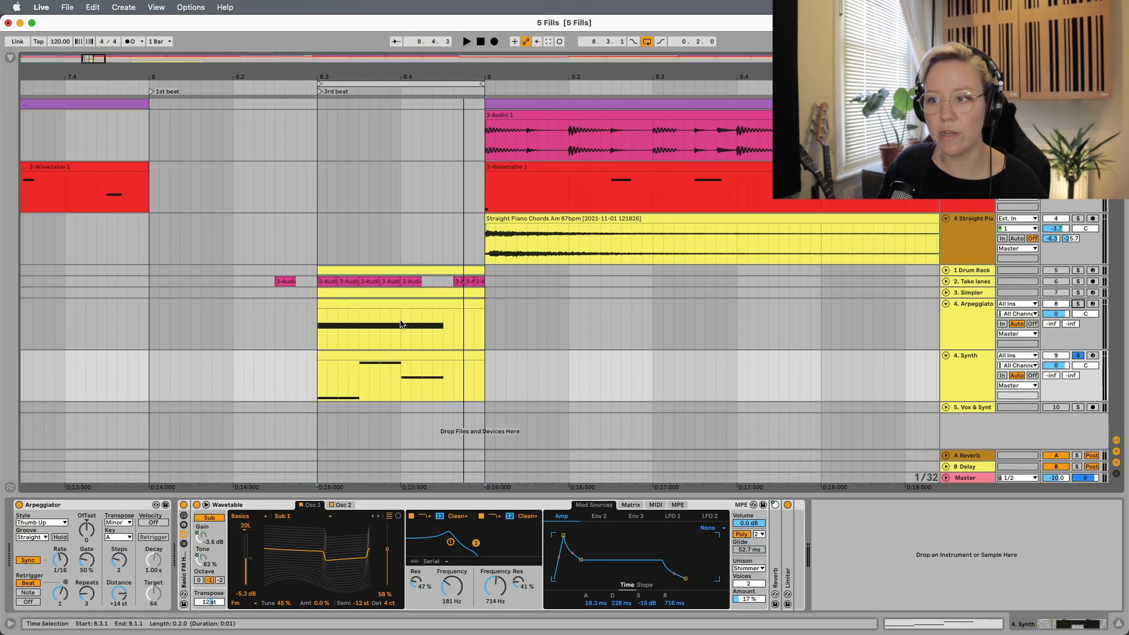
double_click(319, 379)
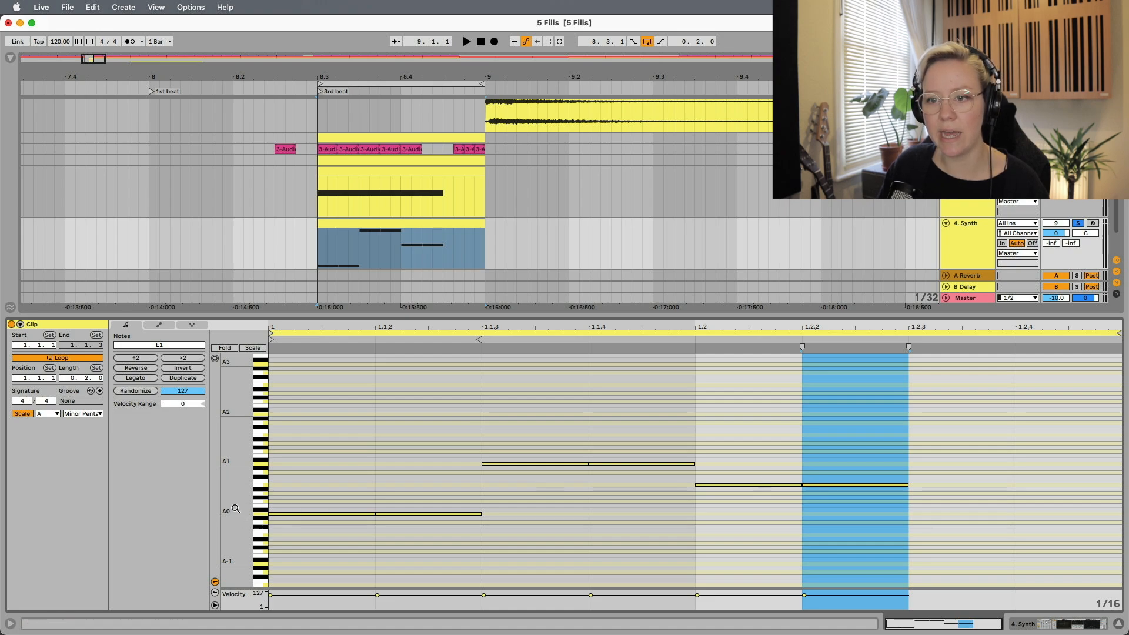
left_click(77, 414)
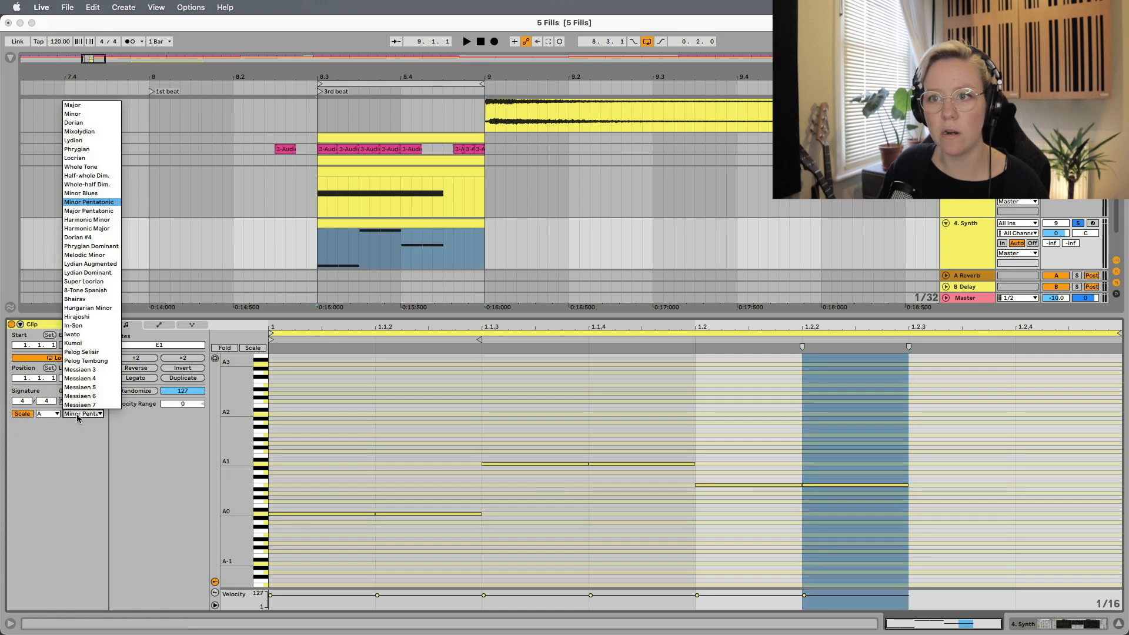
left_click(90, 448)
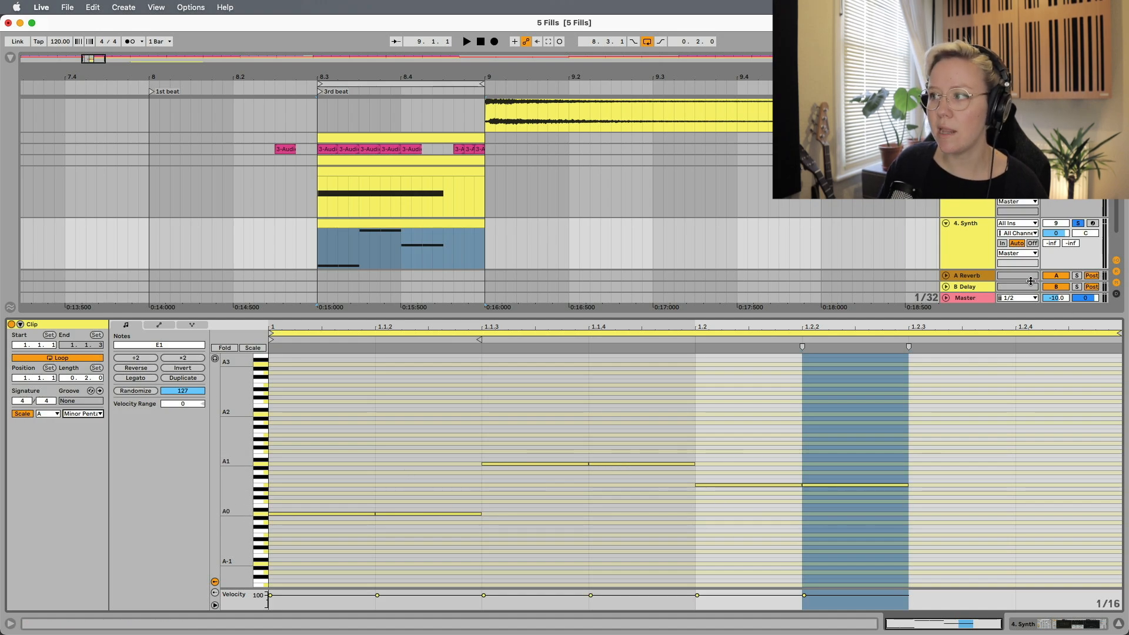
Show the 4. Synth track's device chain with its Arpeggiator, and play the synth clip
left_click(959, 254)
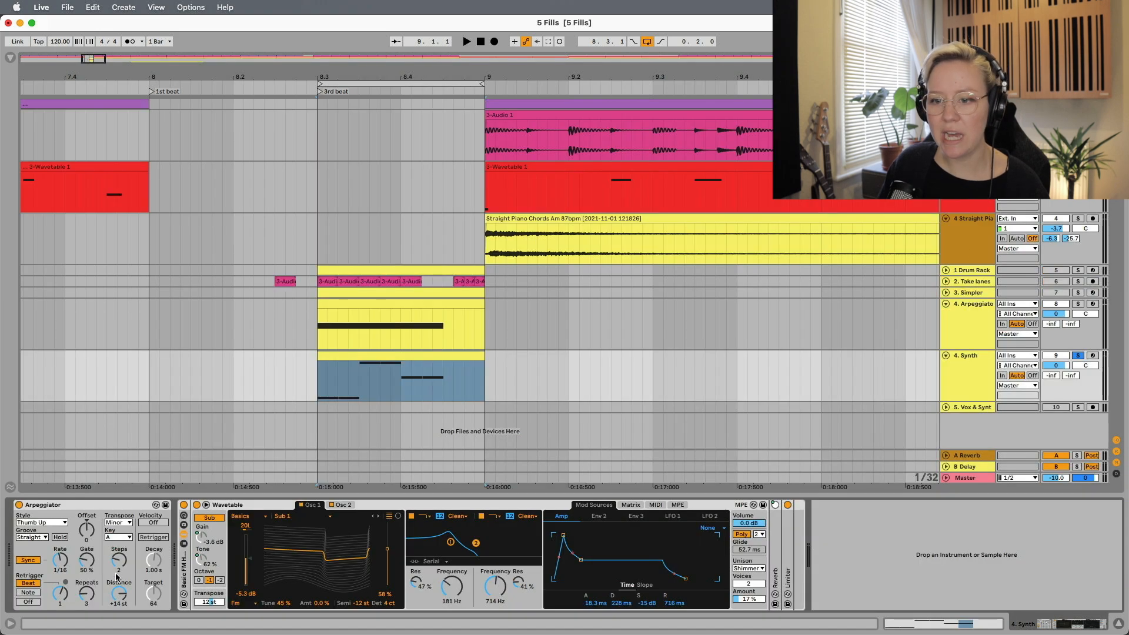
left_click(318, 387)
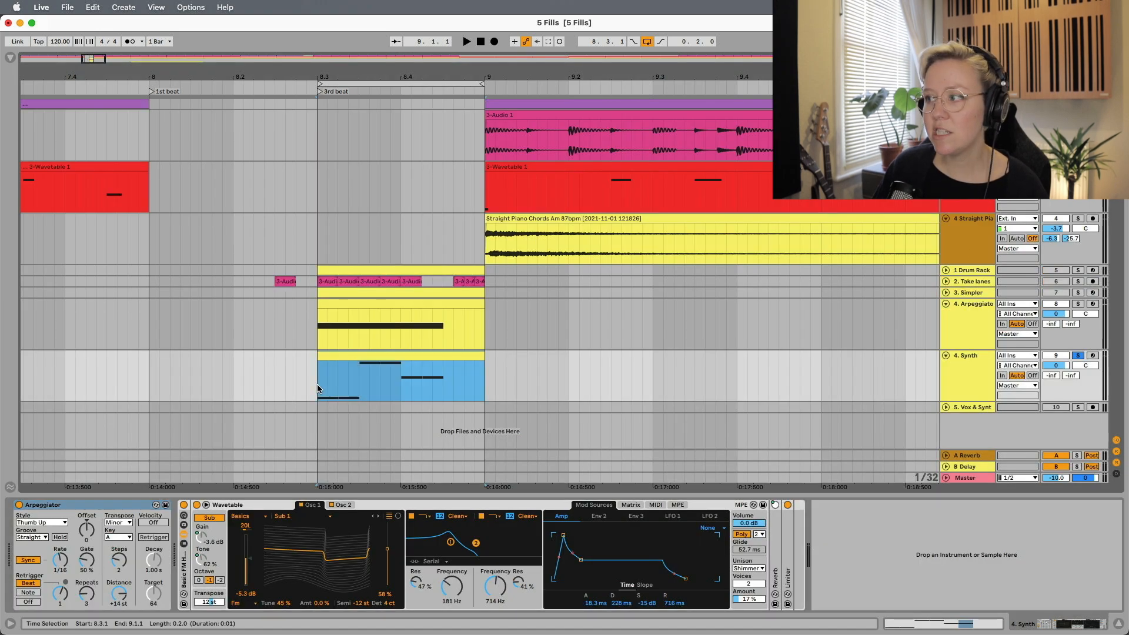
key("space")
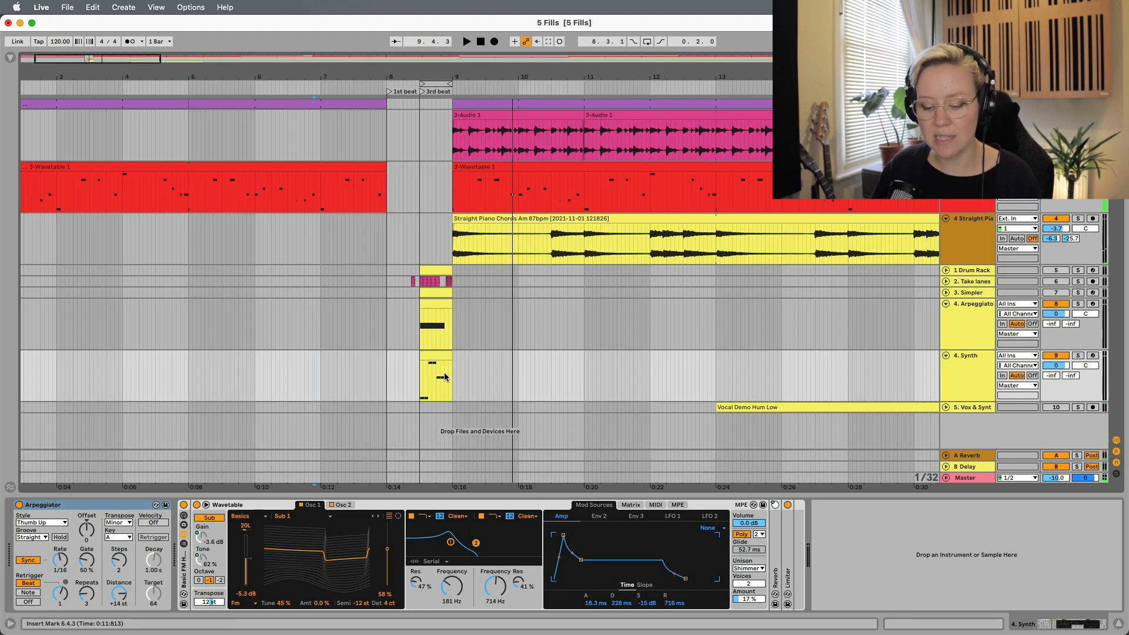
Check the send levels of the arpeggiator and synth tracks in the Session View mixer, and play the arrangement from 6.4.3
key("Tab")
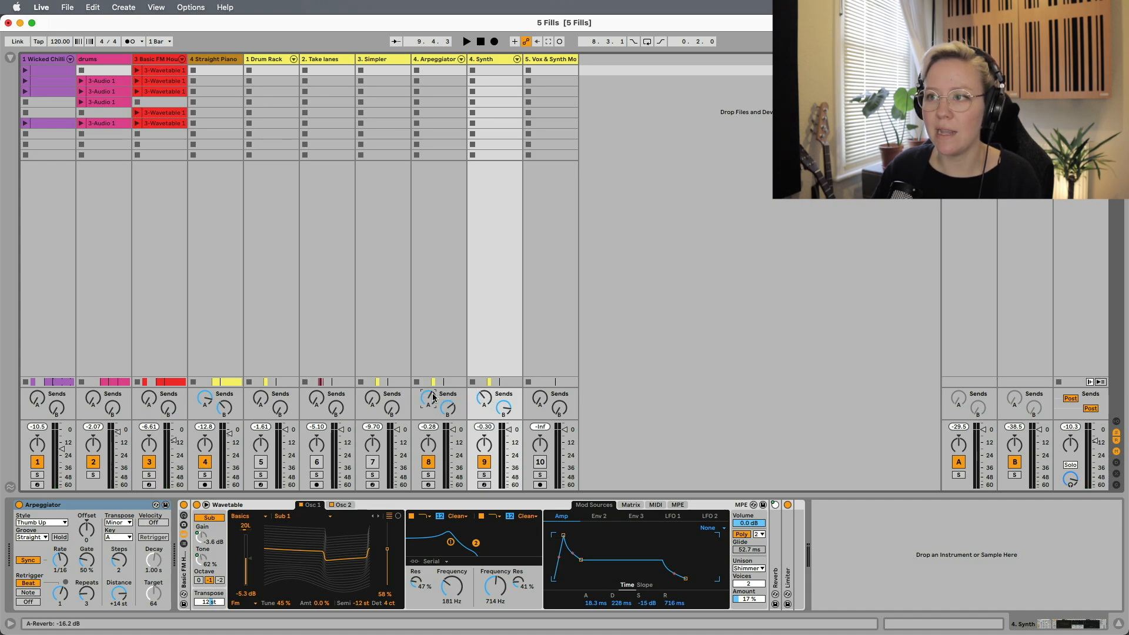
key("Tab")
key("space")
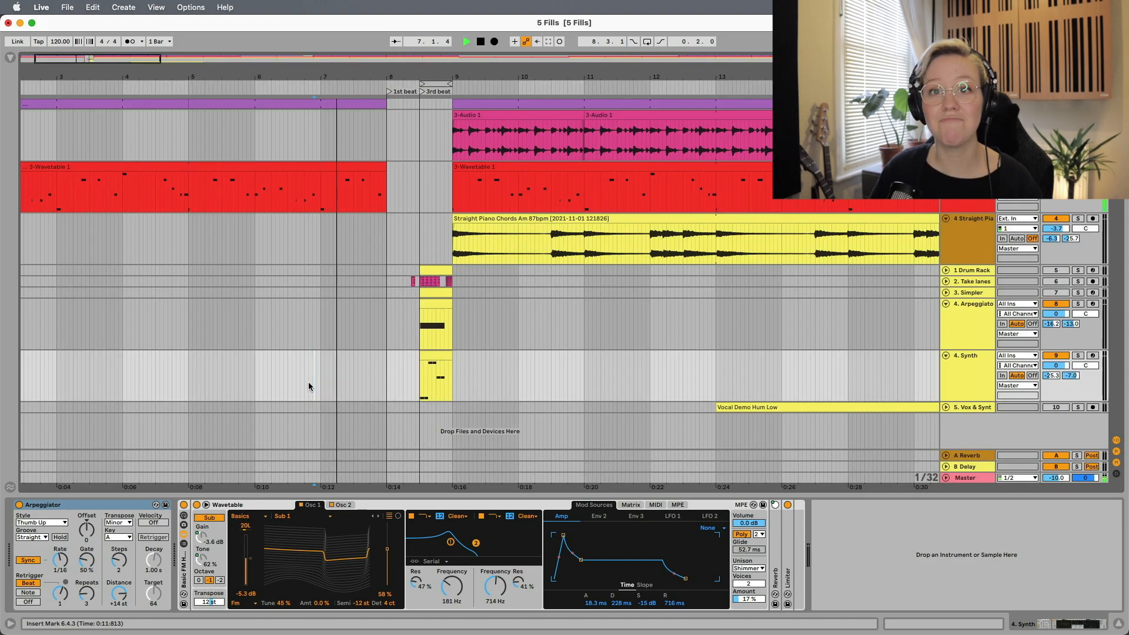
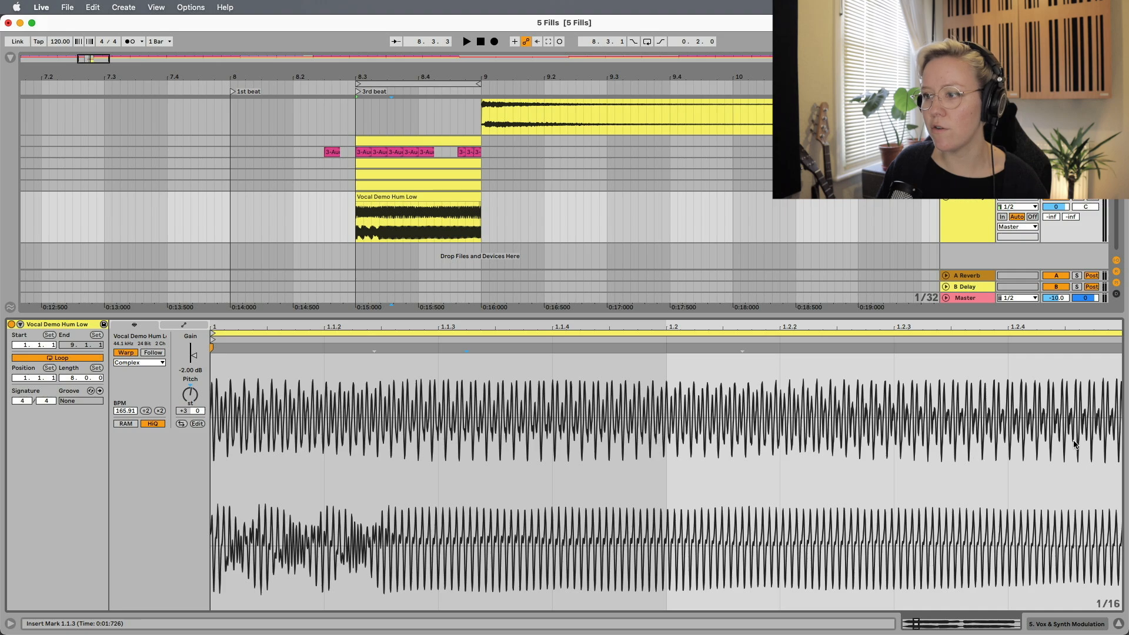
Show the clip Gain envelope of the Vocal Demo Hum Low clip
mouse_move(568, 450)
left_mouse_down()
mouse_move(598, 444)
mouse_move(561, 444)
left_mouse_up()
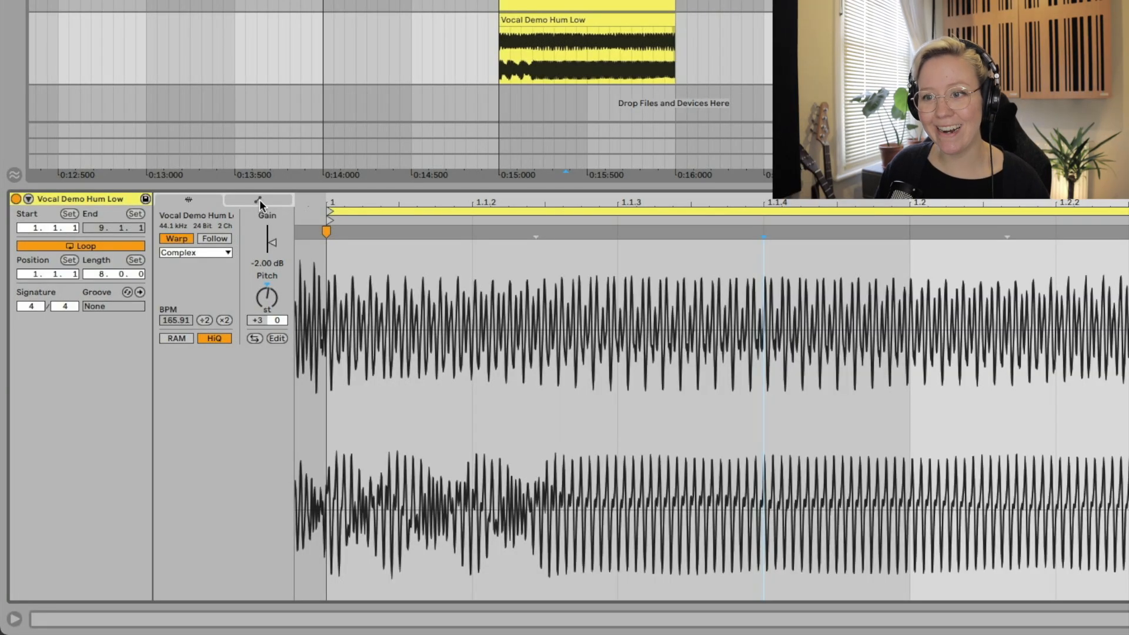
left_click(271, 200)
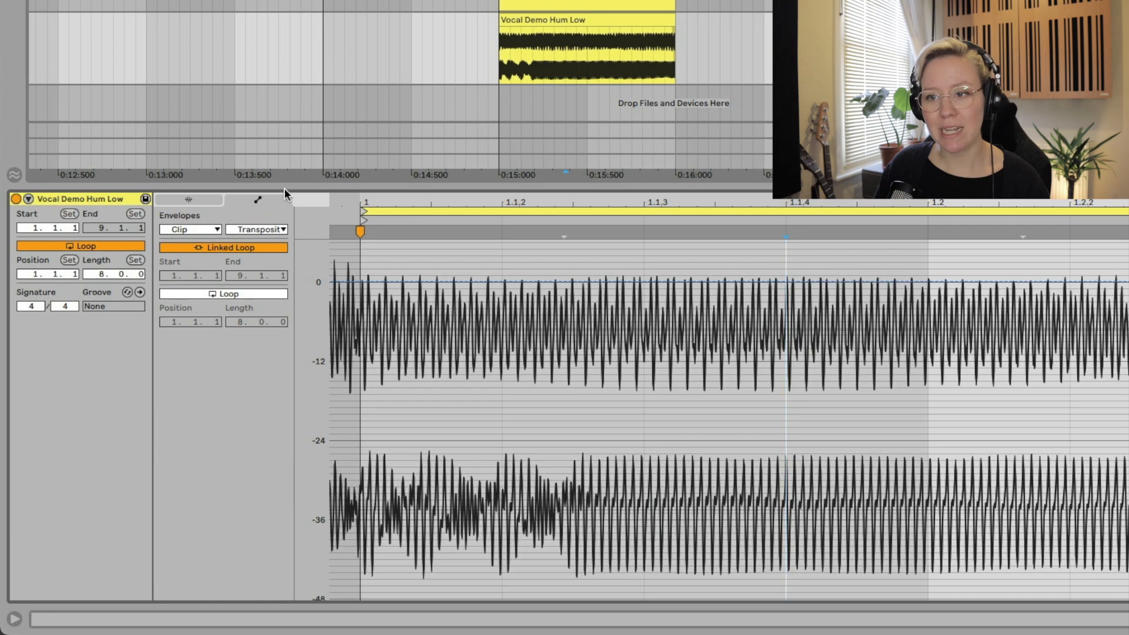
left_click(200, 229)
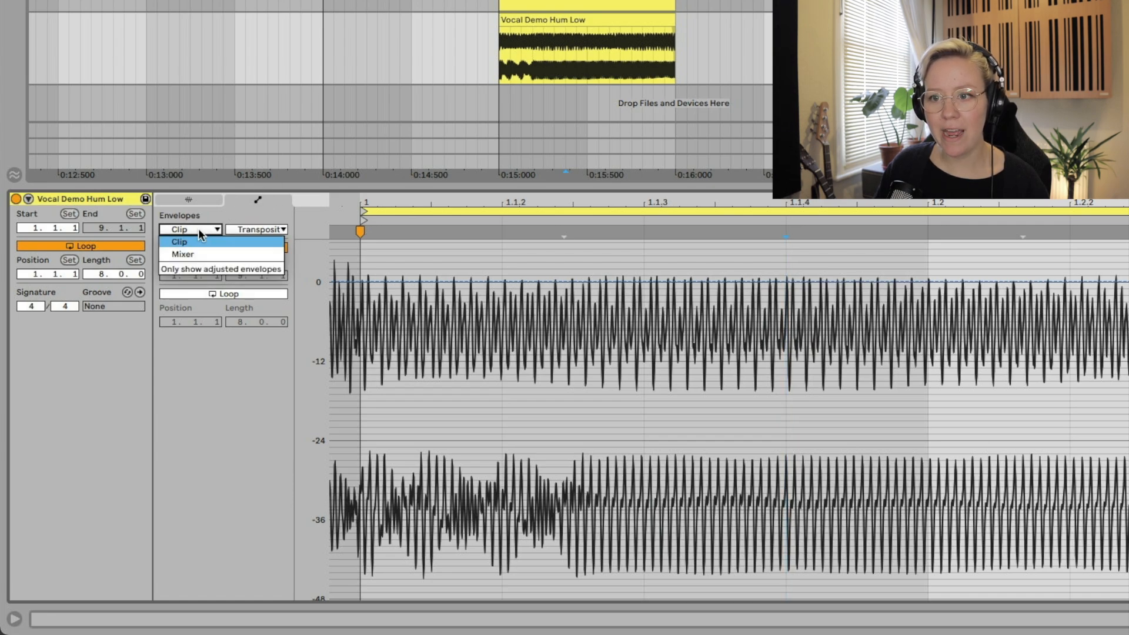
left_click(192, 243)
left_click(259, 228)
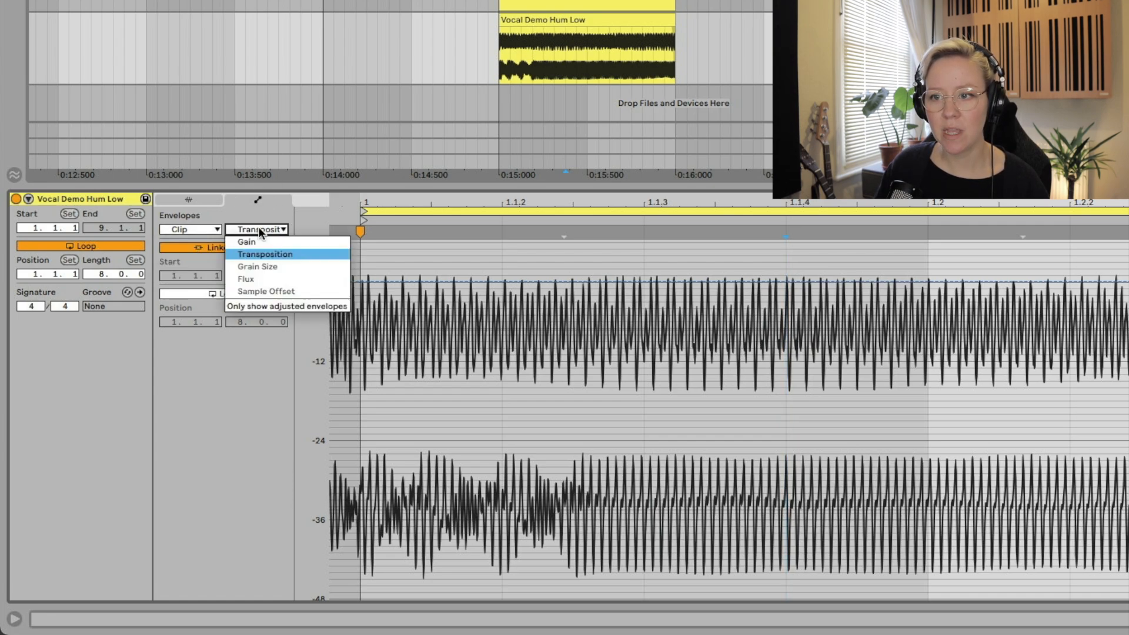
left_click(263, 241)
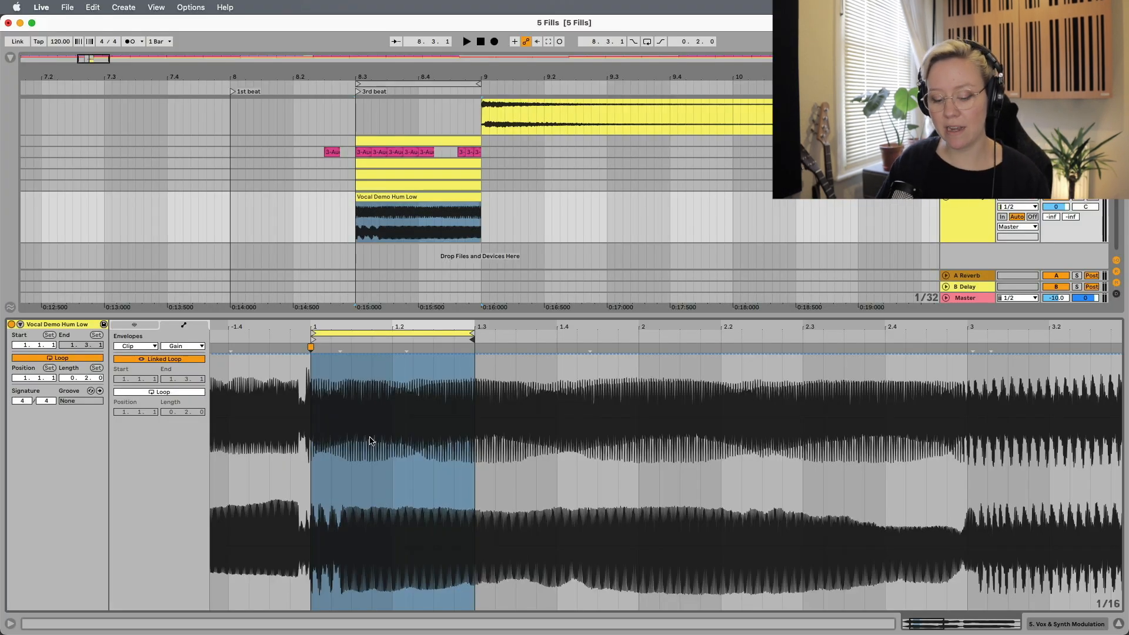
Check the 5. Vox & Synth Modulation track's volume in the Session View mixer, and return to the arrangement
key("Tab")
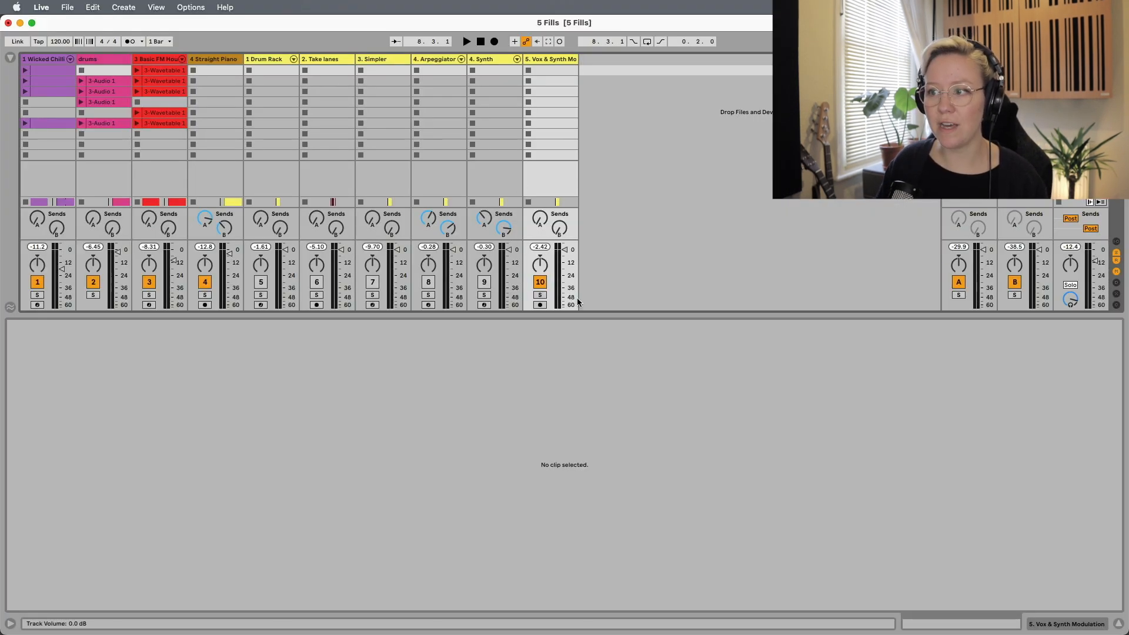
key("Tab")
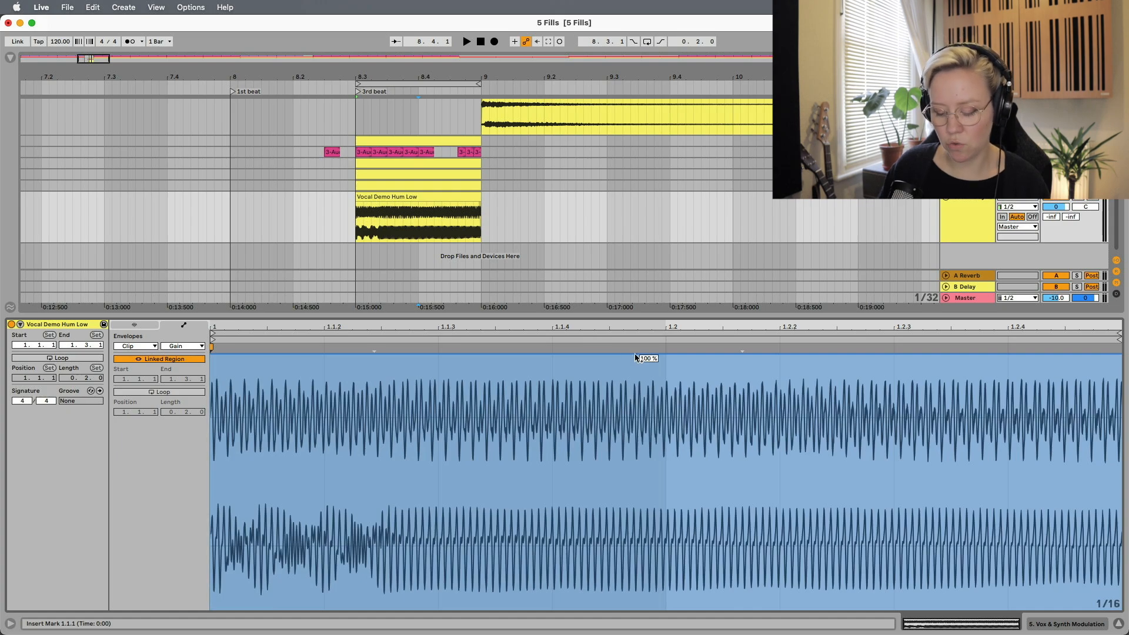
Turn on Draw Mode, draw the vocal clip's Gain envelope down to zero over the last two sixteenths, and play it
key("b")
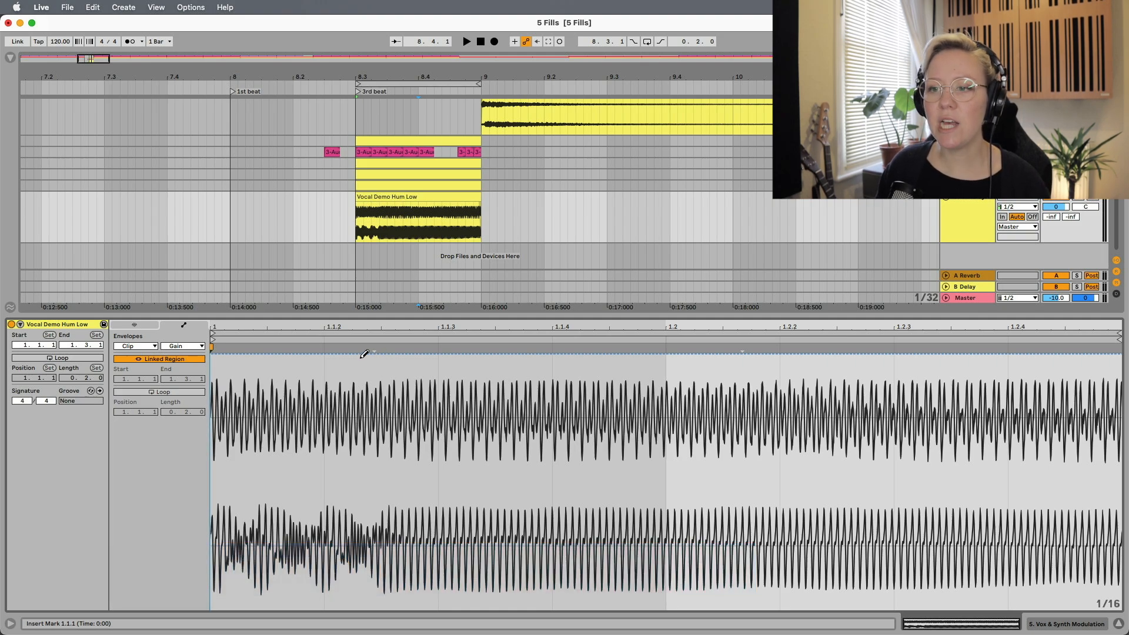
left_click(391, 352)
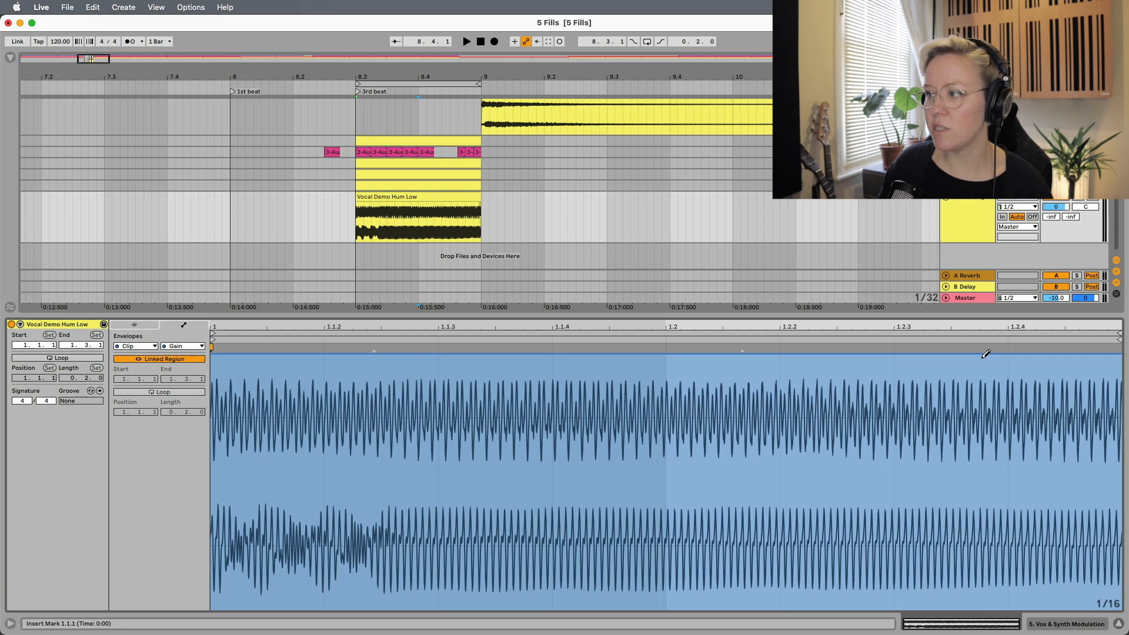
left_click_drag(978, 366, 983, 605)
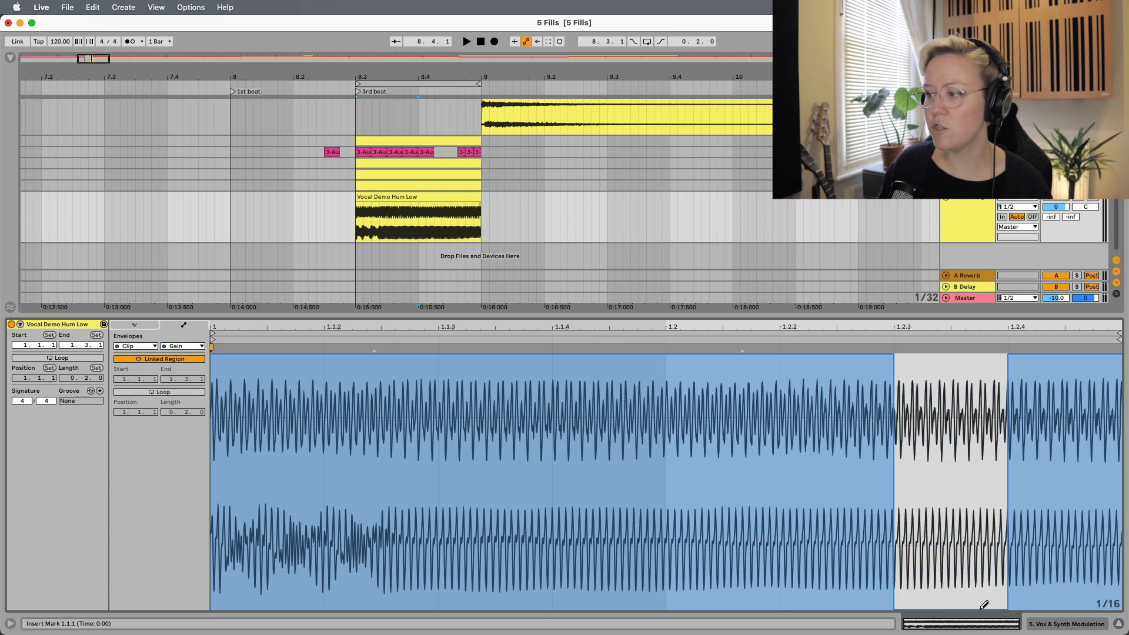
left_click_drag(1075, 352, 1058, 629)
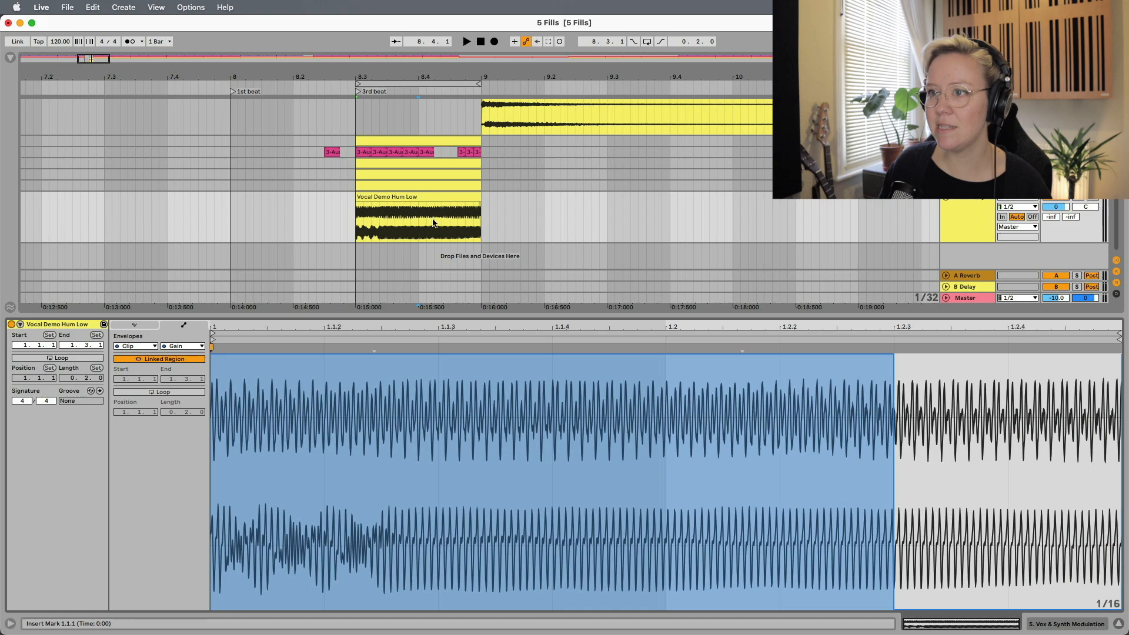
key("space")
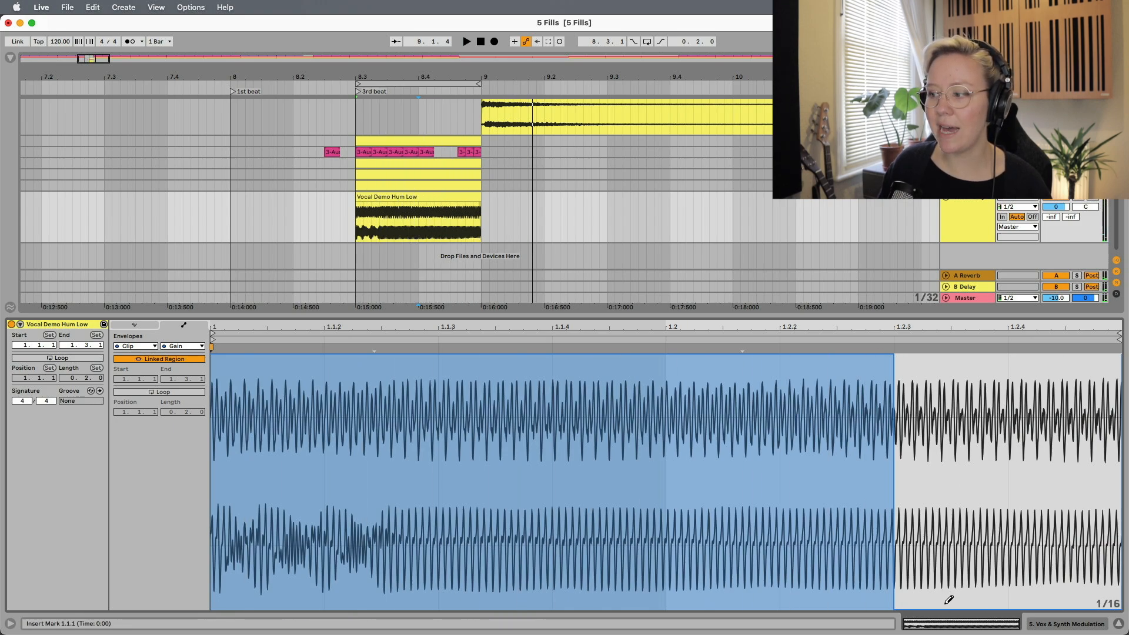
Restore the vocal clip's last two sixteenths to 100%, cut Gain to 0% on every second sixteenth, and play from 8.3.1
left_click_drag(949, 595, 952, 347)
left_click_drag(1077, 595, 1076, 275)
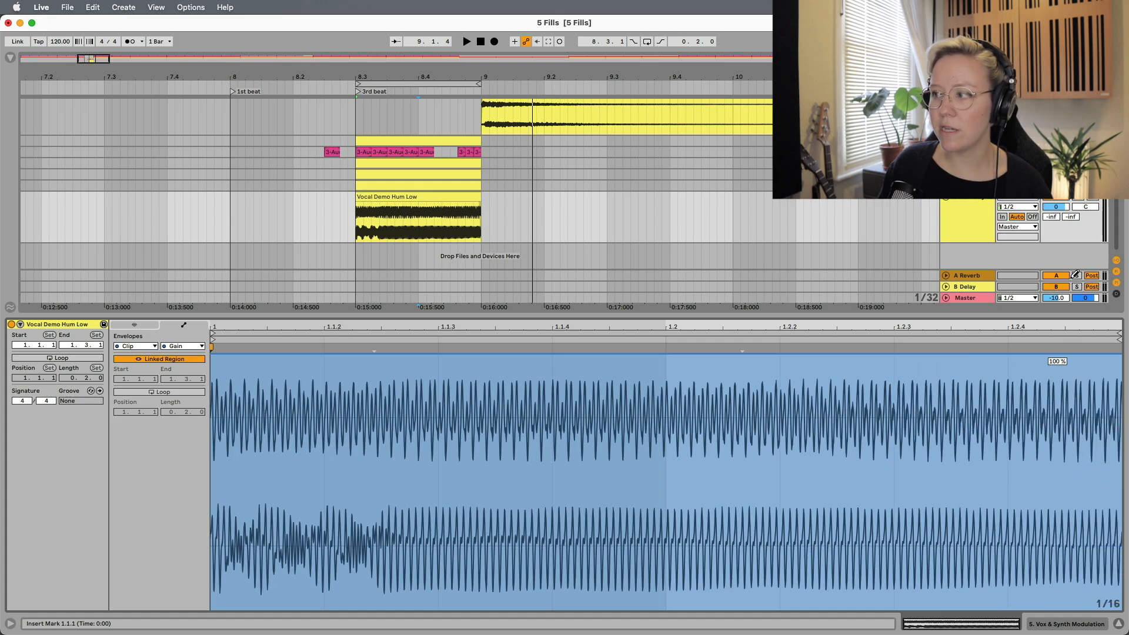
left_click_drag(386, 355, 369, 630)
left_click_drag(630, 353, 630, 630)
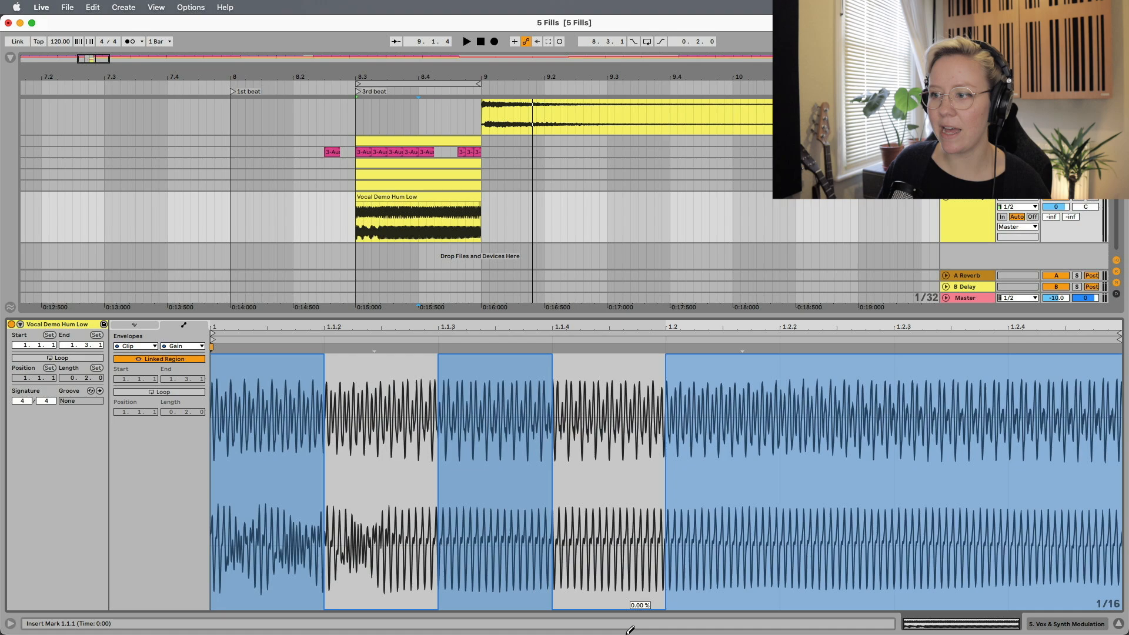
left_click_drag(828, 360, 836, 629)
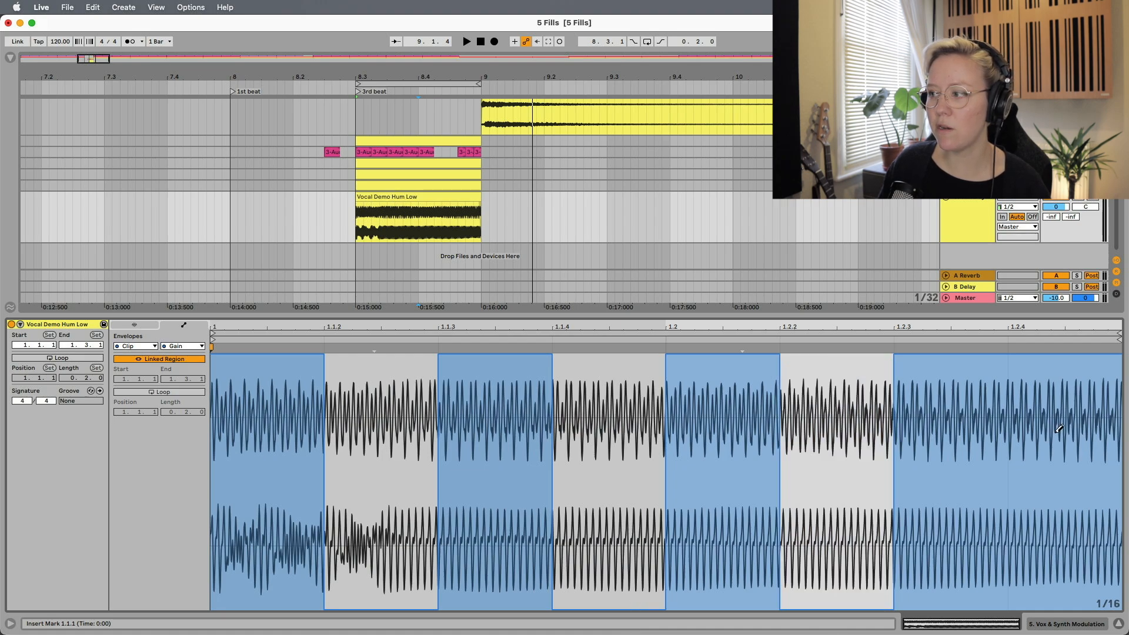
left_click_drag(1084, 356, 1111, 629)
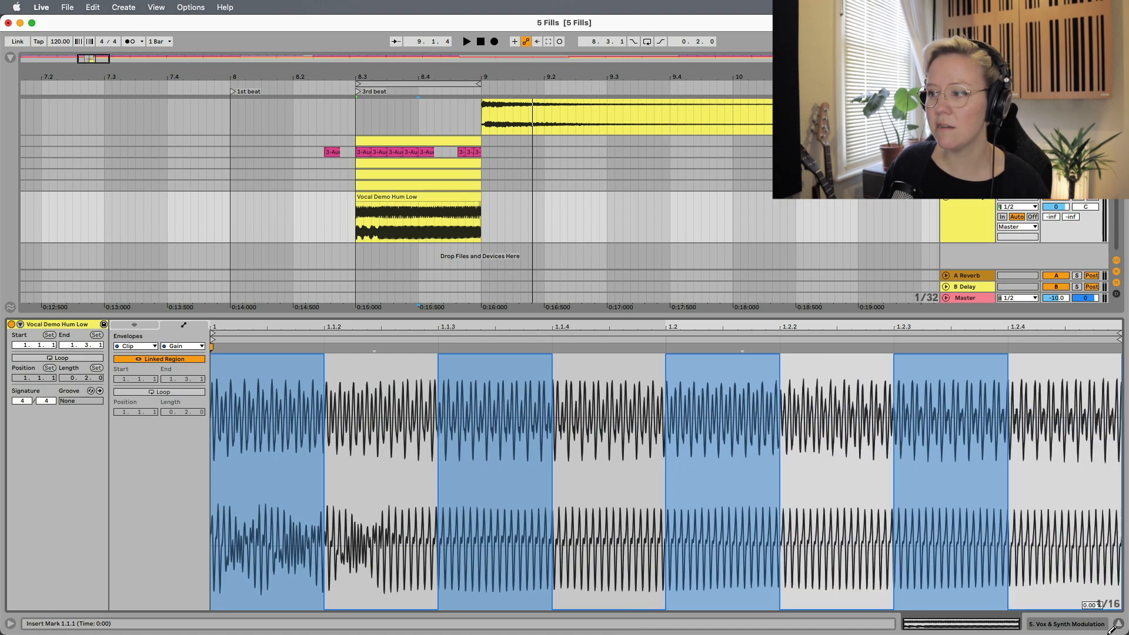
left_click(357, 223)
key("space")
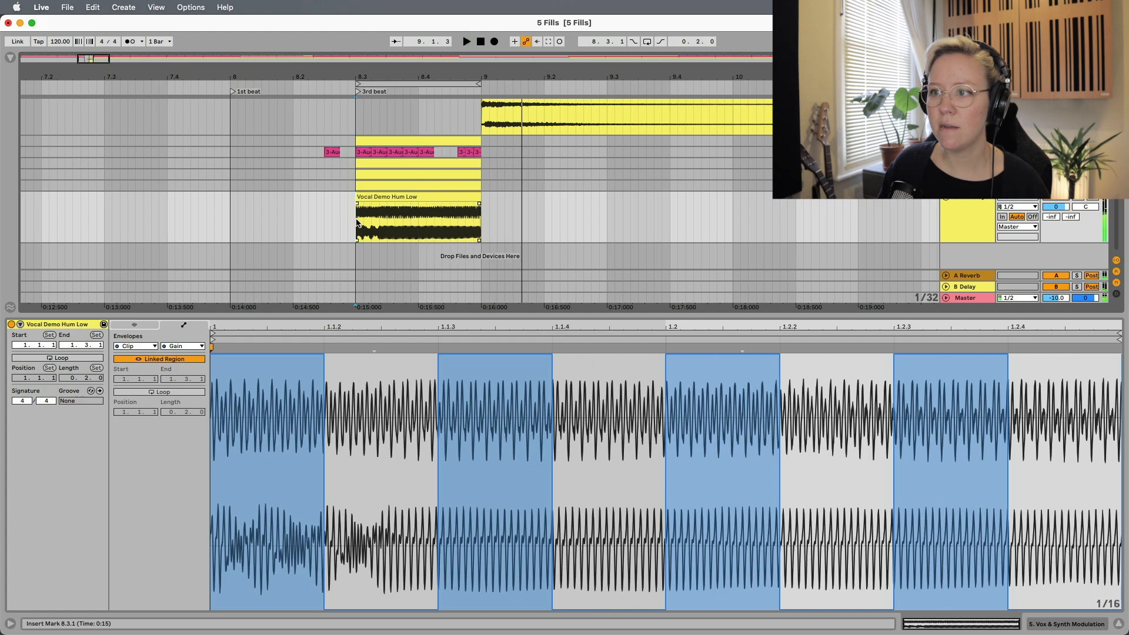
Redraw the vocal clip's Gain envelope with varied sixteenth levels, about 58% at 1.1.2 and 0% at 1.1.3, and play it
mouse_move(387, 358)
left_mouse_down()
mouse_move(378, 408)
mouse_move(373, 379)
mouse_move(382, 612)
left_mouse_up()
mouse_move(630, 520)
left_mouse_down()
mouse_move(630, 359)
mouse_move(548, 605)
left_mouse_up()
left_click_drag(374, 407, 374, 457)
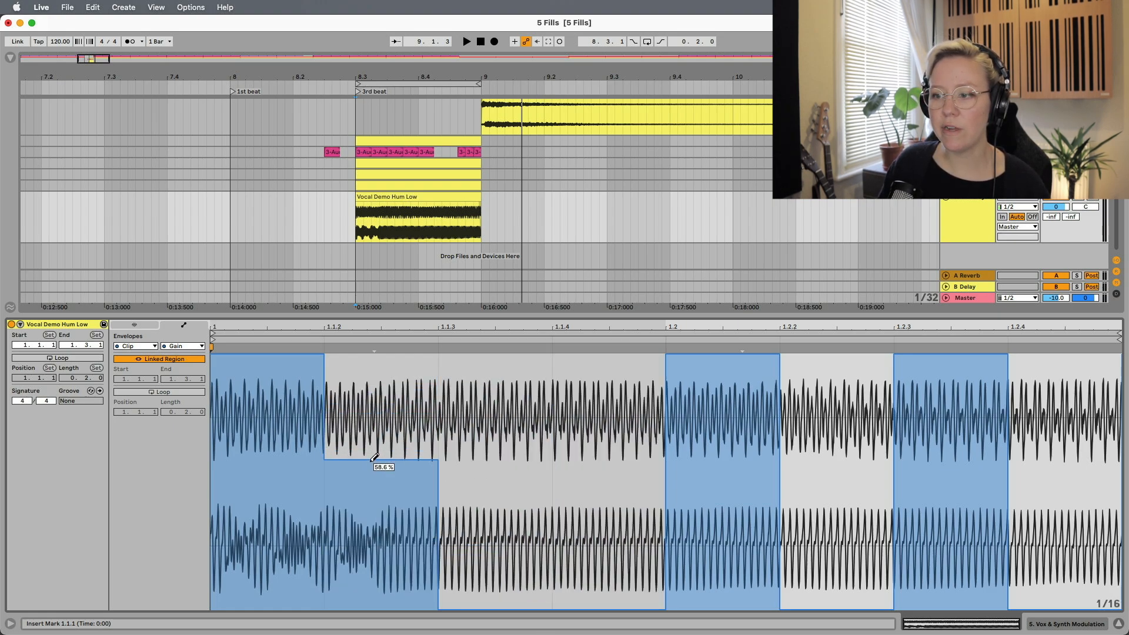
mouse_move(623, 452)
left_mouse_down()
mouse_move(634, 452)
mouse_move(634, 382)
left_mouse_up()
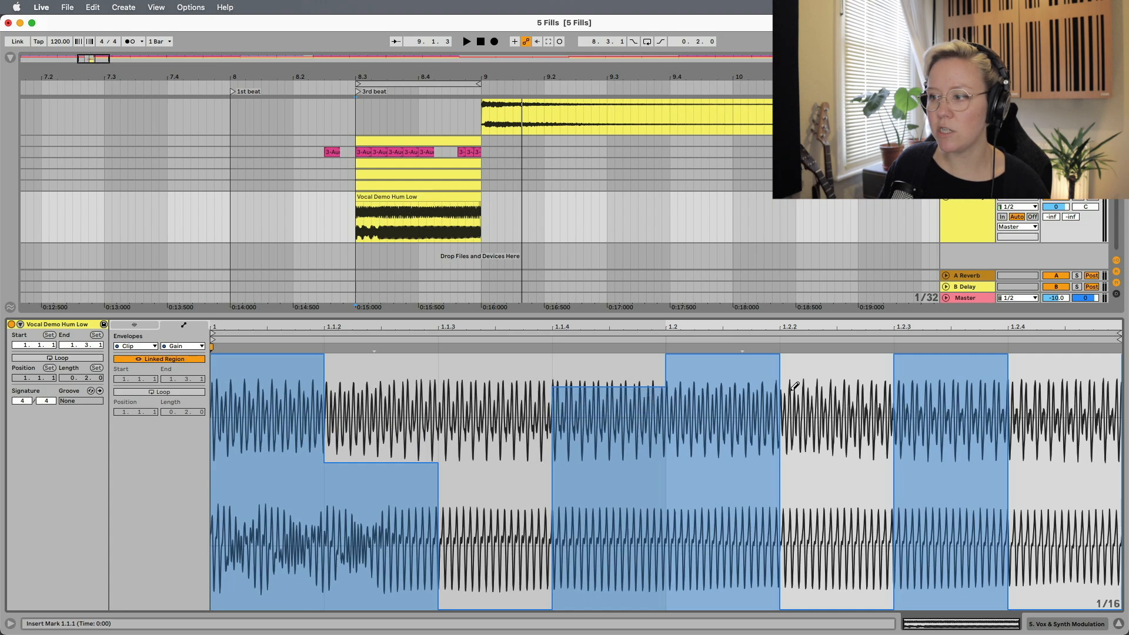
mouse_move(777, 386)
left_mouse_down()
mouse_move(777, 525)
mouse_move(780, 504)
left_mouse_up()
mouse_move(990, 438)
left_mouse_down()
mouse_move(990, 482)
mouse_move(991, 410)
left_mouse_up()
left_click_drag(1082, 406, 1083, 363)
key("space")
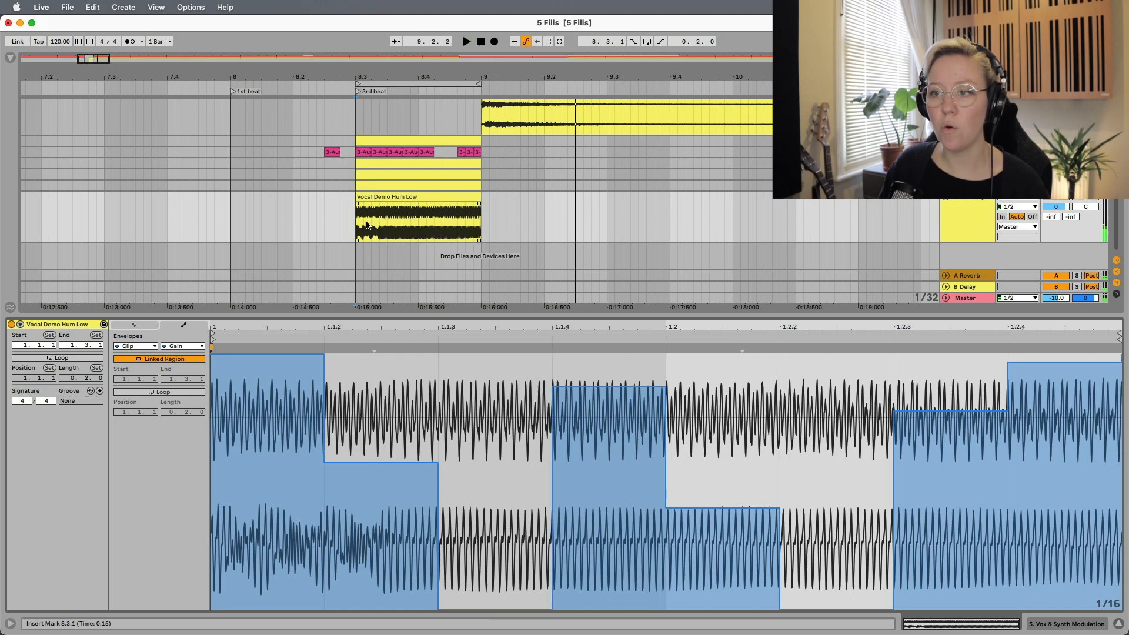
Play the arrangement from 7.3.3 to hear the vocal fill in context
key("minus")
left_click(249, 235)
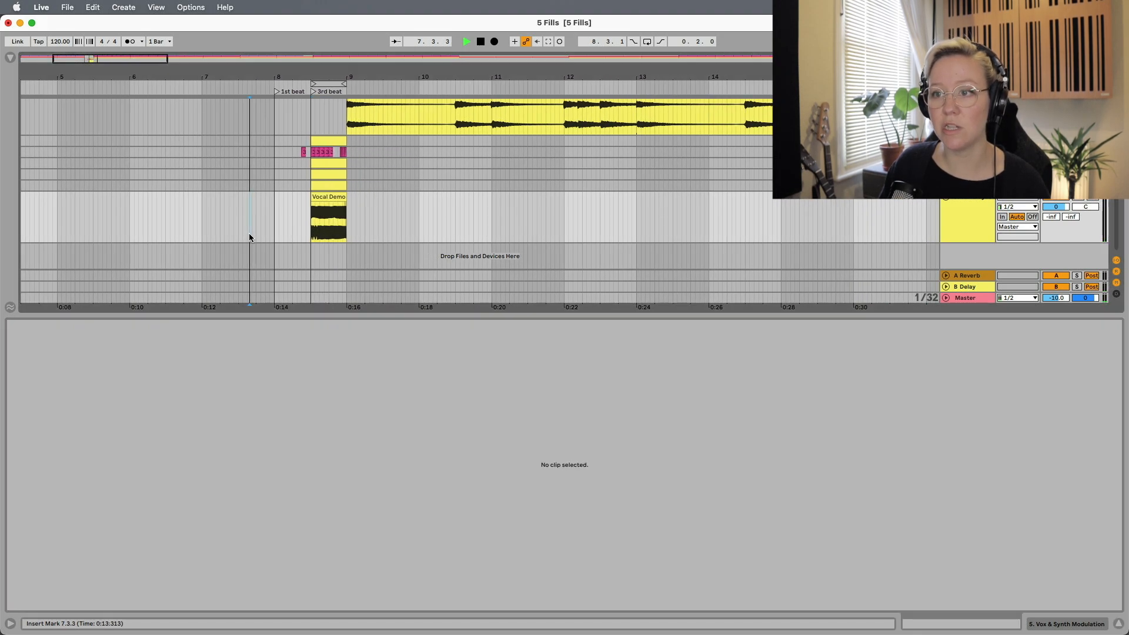
left_click(323, 197)
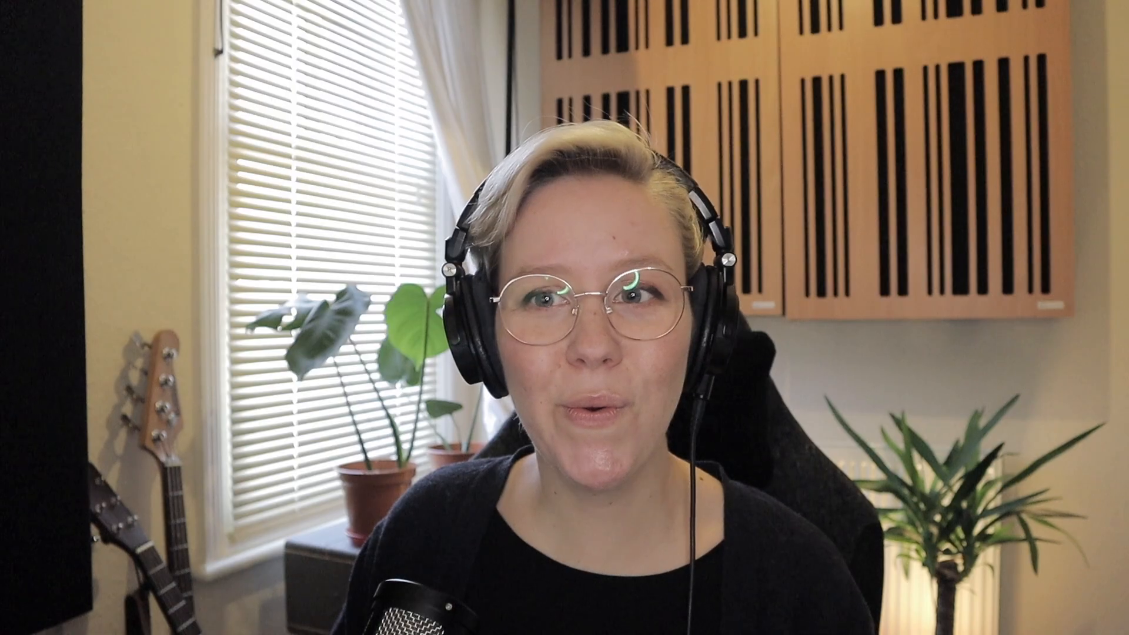
key("space")
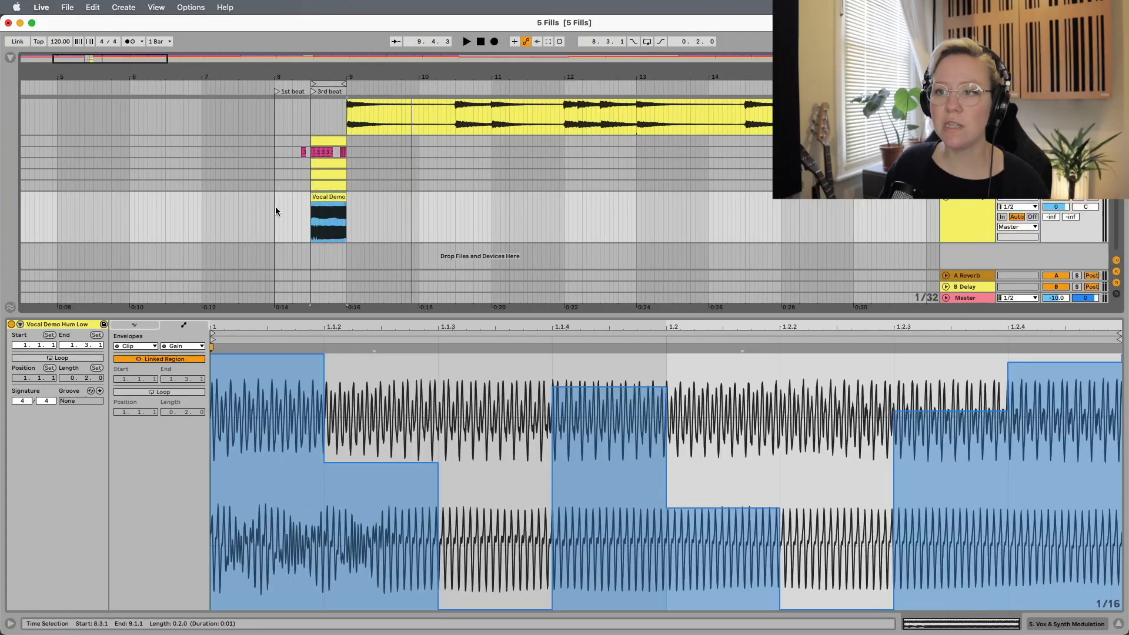
Move the Vocal Demo Hum Low clip out of the fill so it starts at 9.2.3
key("plus")
scroll(274, 206, "up", 1)
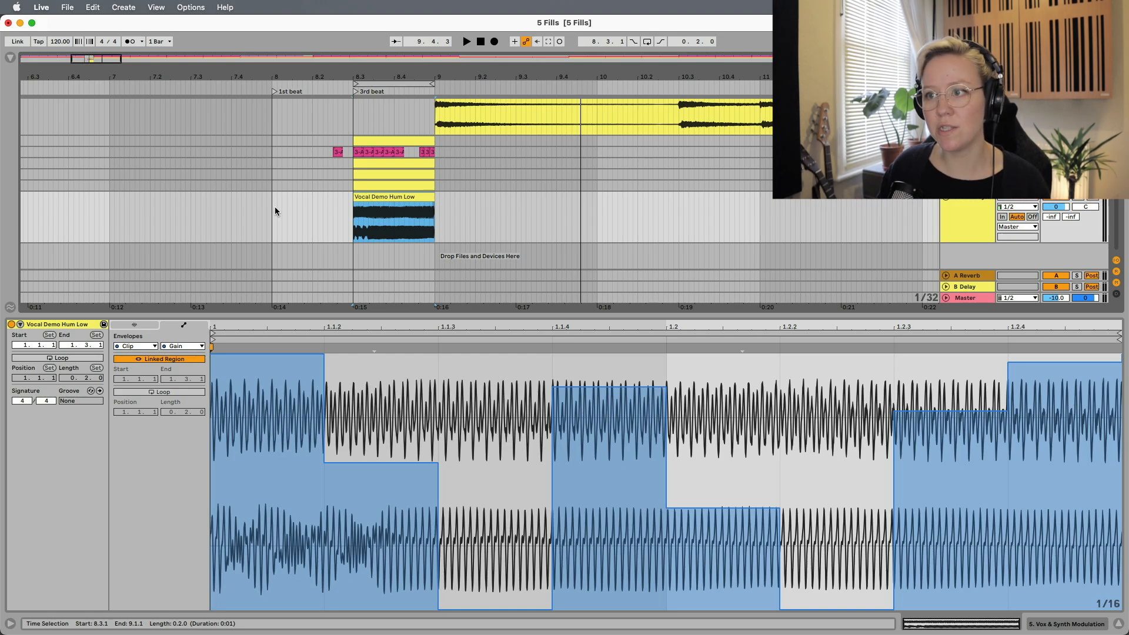
left_click_drag(394, 197, 541, 197)
Split the piano chords clip at 9.3.1 and copy its first half bar to 8.3.1 on the 5. Vox & Synth Modulation track
scroll(463, 146, "up", 2)
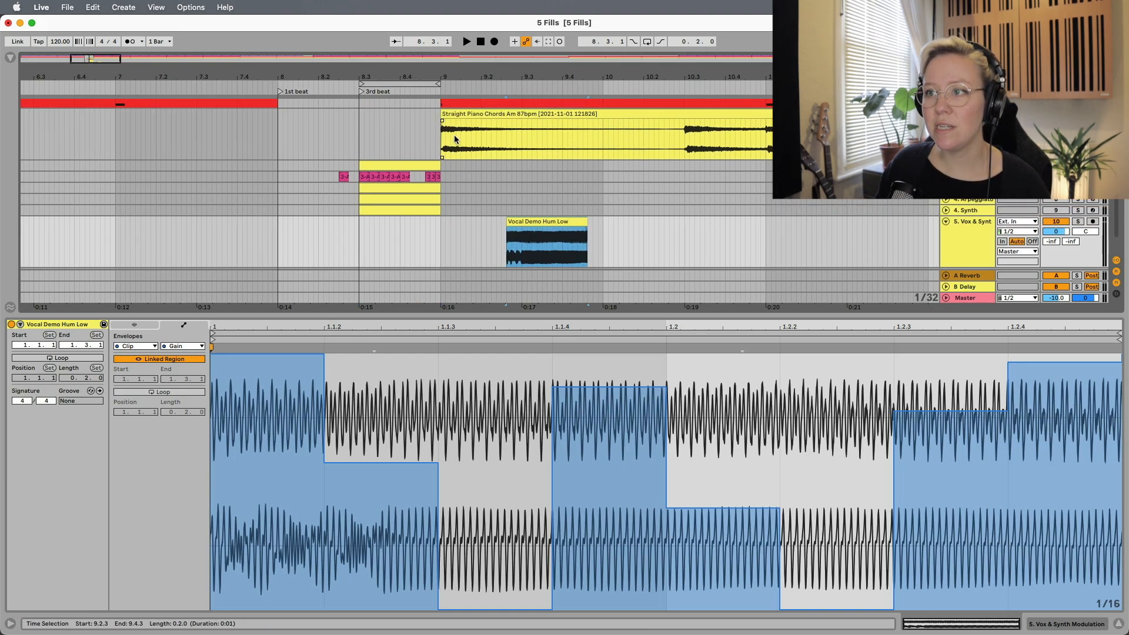
left_click_drag(443, 126, 521, 132)
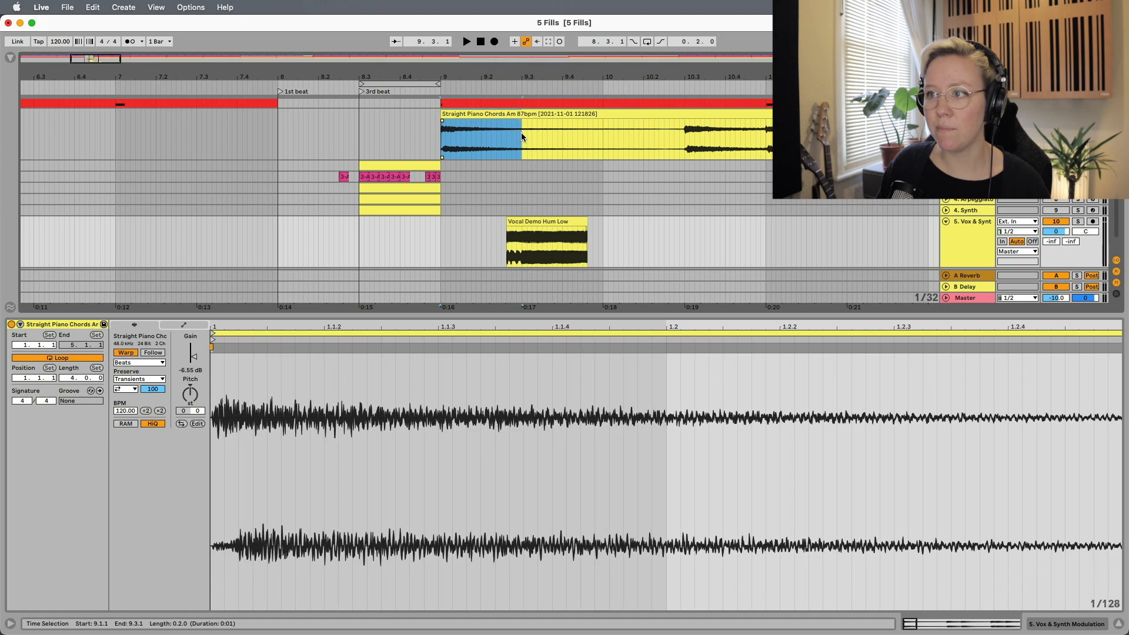
key("super+e")
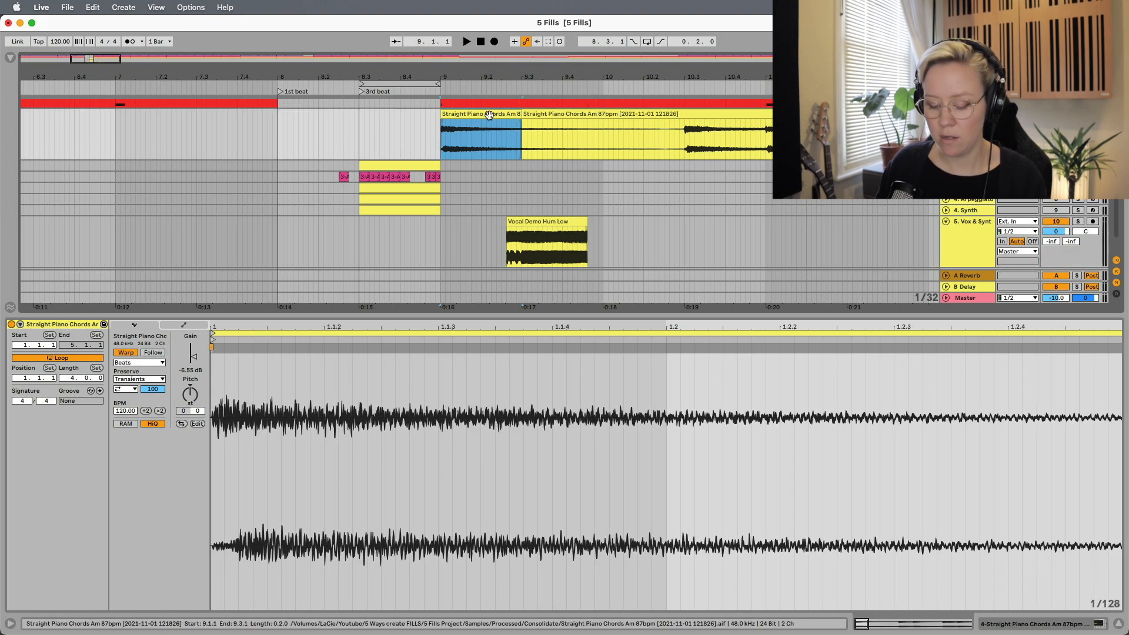
left_click(361, 237)
key("super+v")
left_click_drag(377, 221, 377, 223)
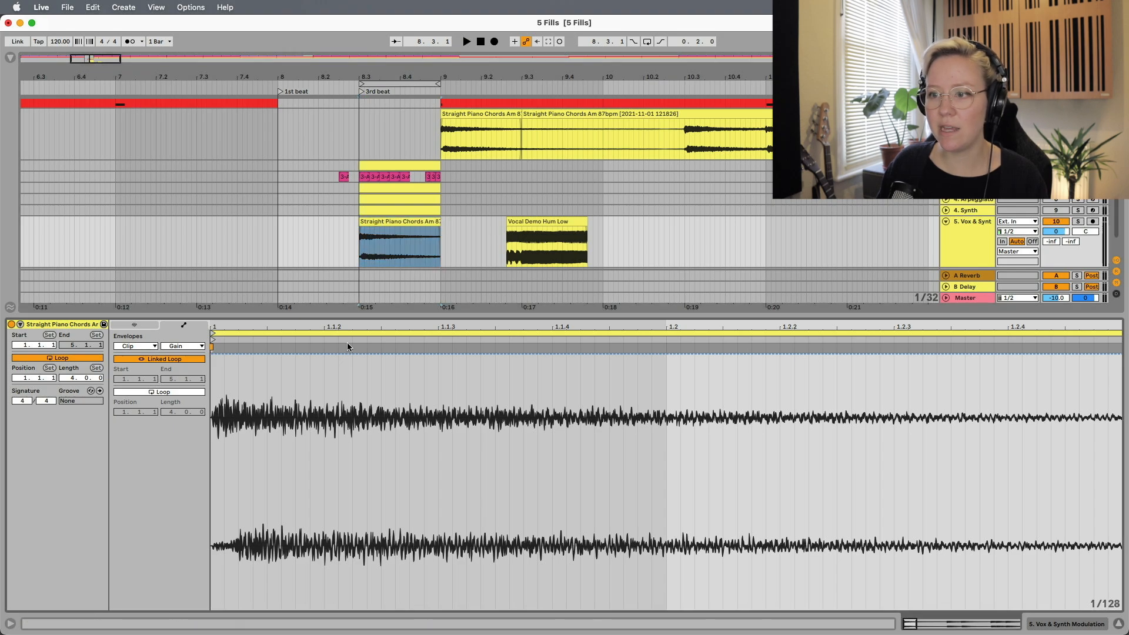
Set the clip grid to 1/16 and draw stepped Gain drops in the copied piano clip, with zero gain at 1.1.3 and 1.2.2
right_click(303, 387)
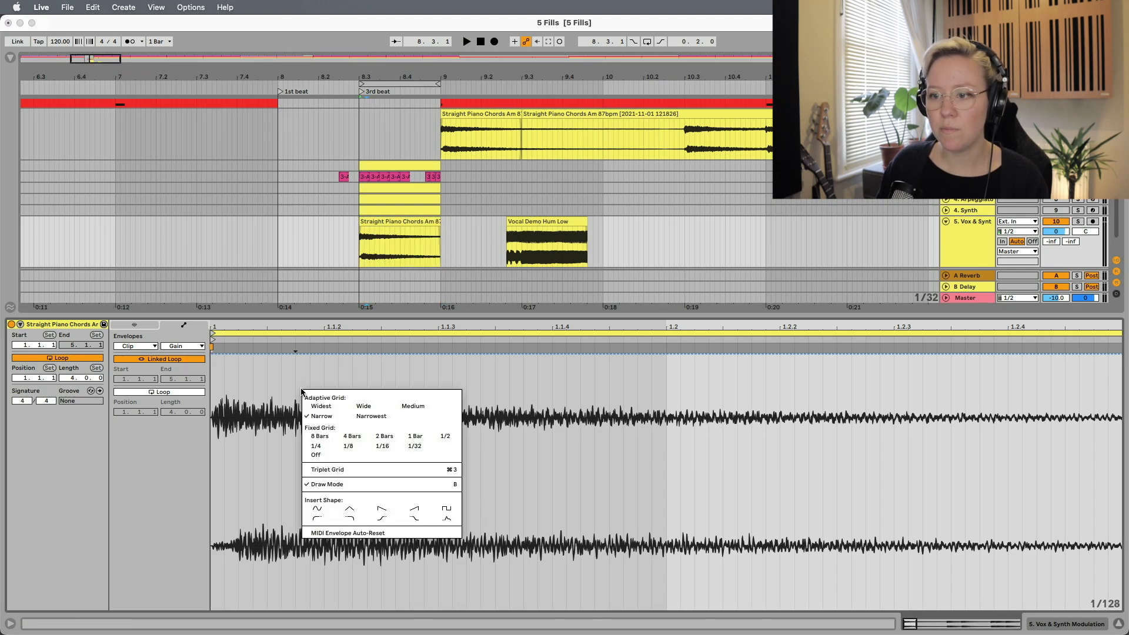
left_click(387, 447)
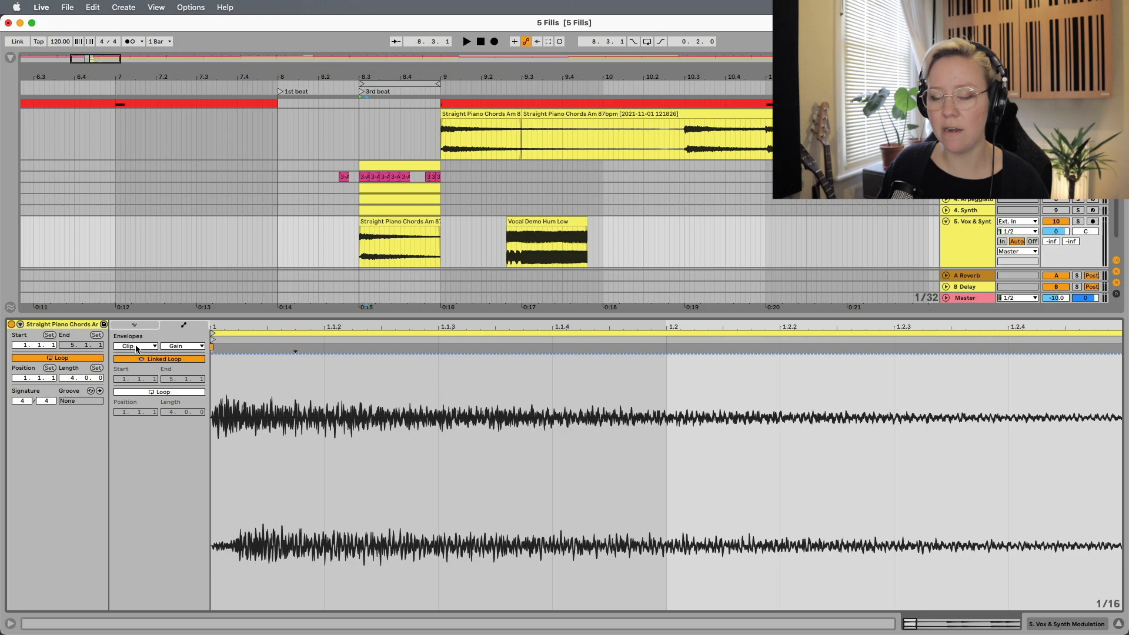
left_click_drag(400, 356, 392, 450)
left_click_drag(512, 355, 516, 606)
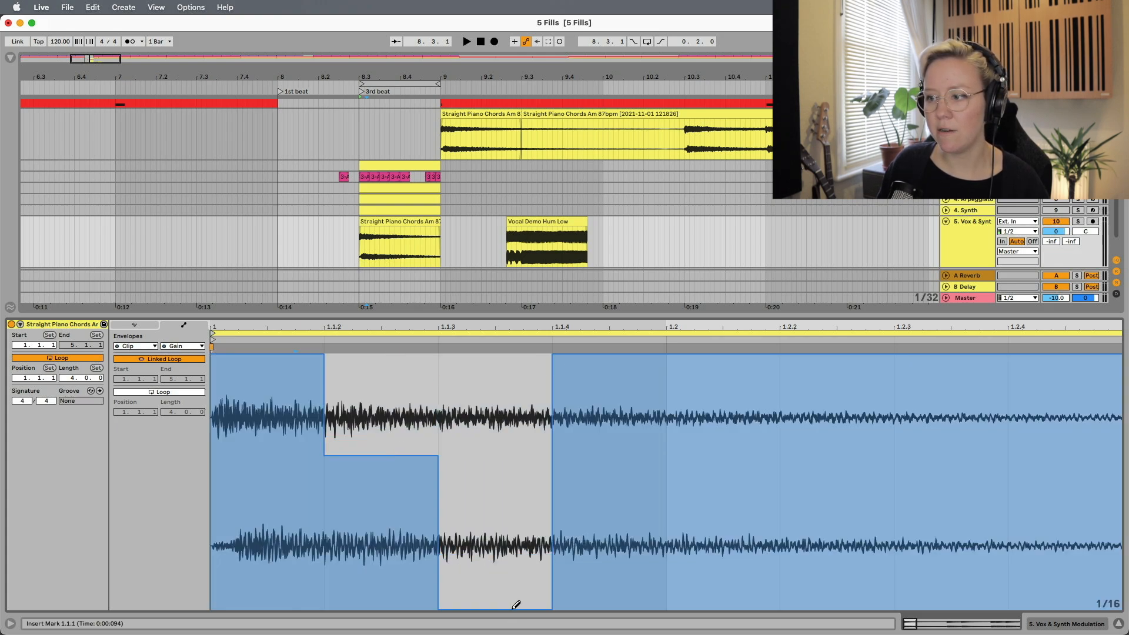
left_click_drag(615, 382, 612, 377)
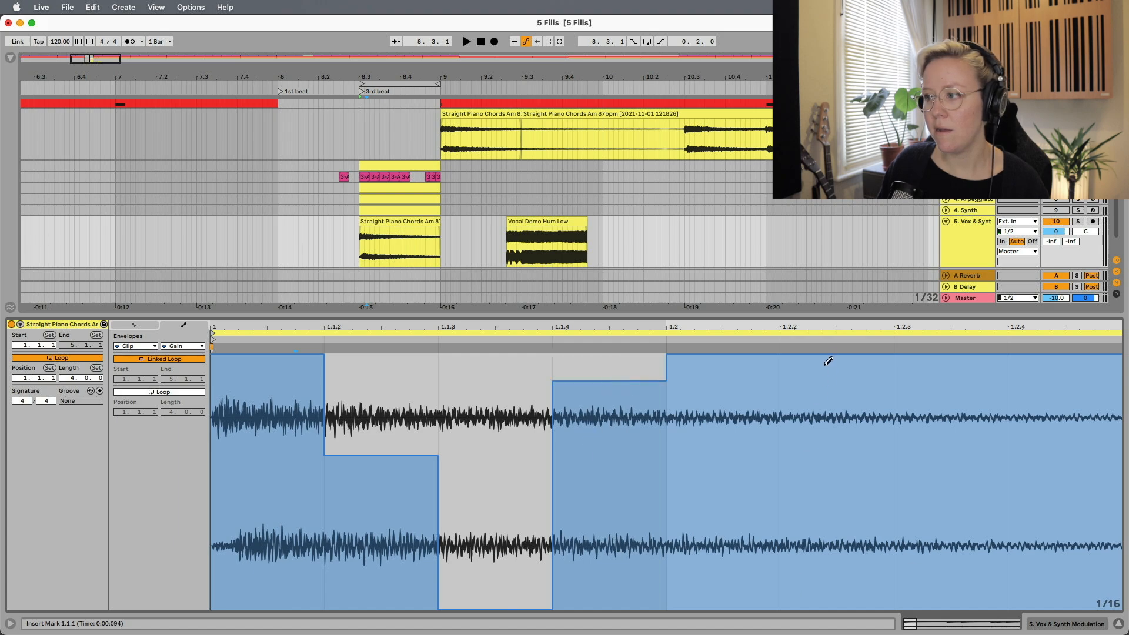
left_click_drag(827, 362, 835, 630)
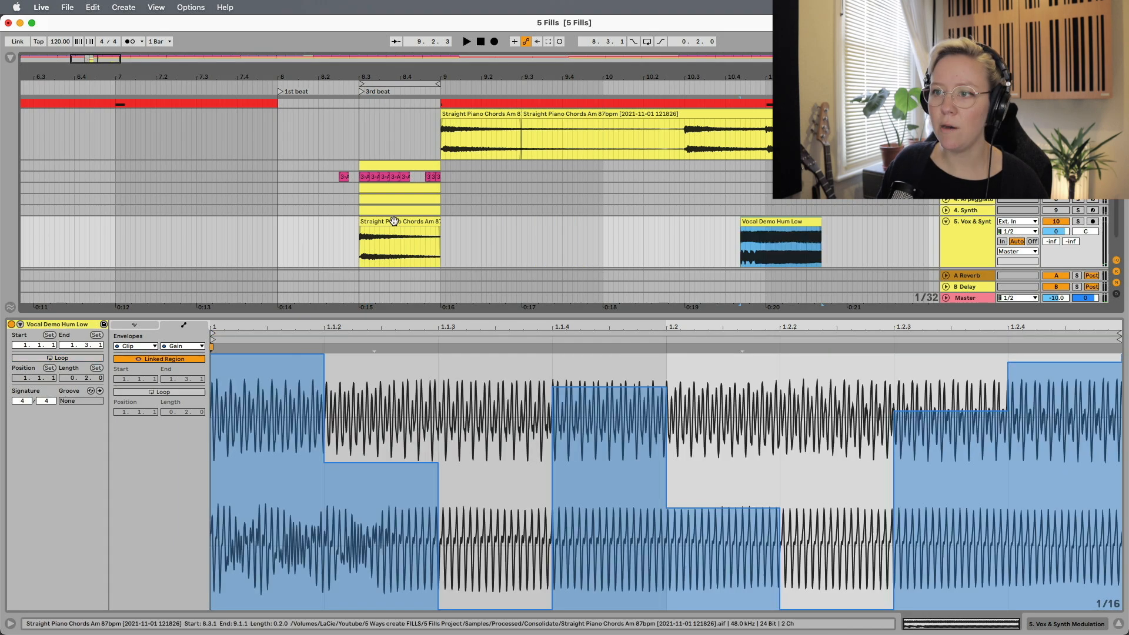
Play the arrangement from within bar 7 to hear the gain-modulated piano fill
left_click(386, 236)
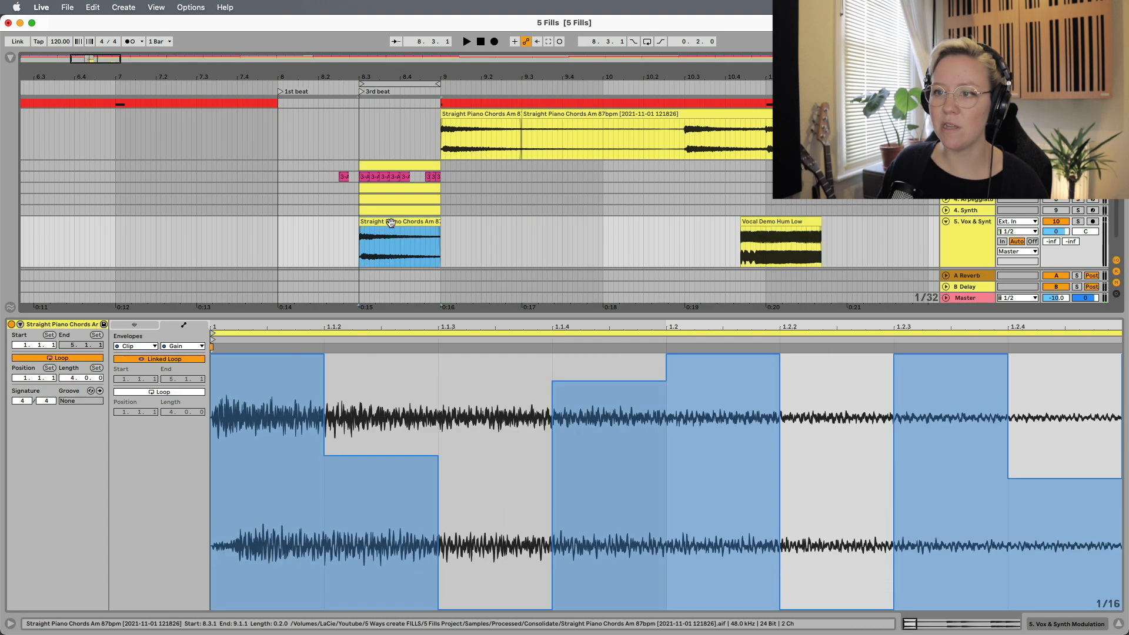
left_click(235, 238)
key("space")
left_click(395, 219)
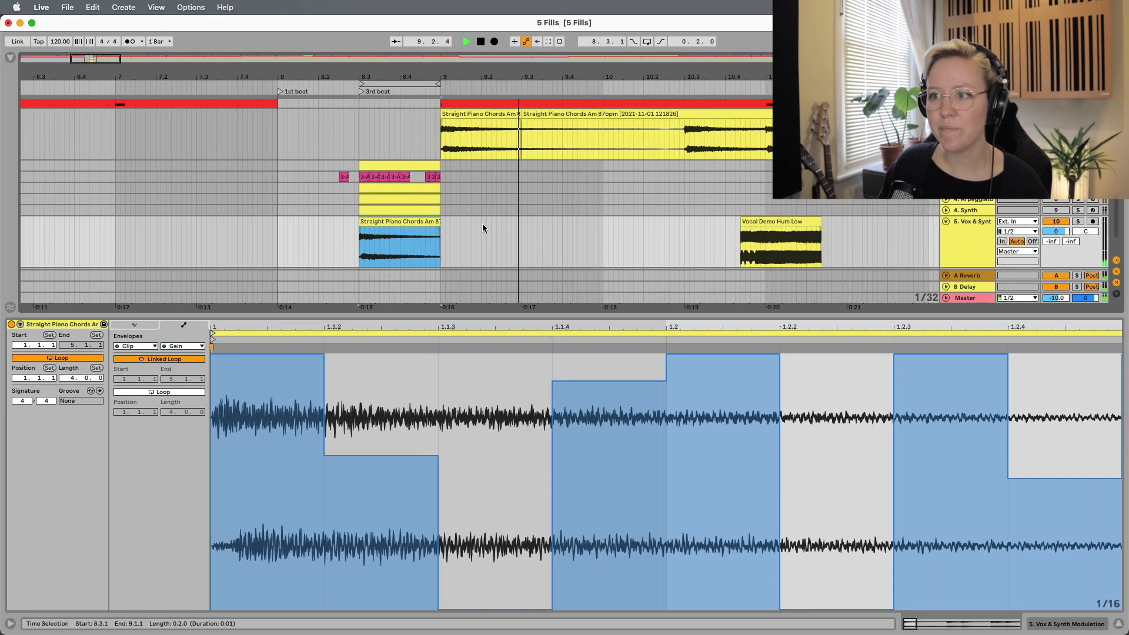
scroll(482, 223, "down", 3)
key("space")
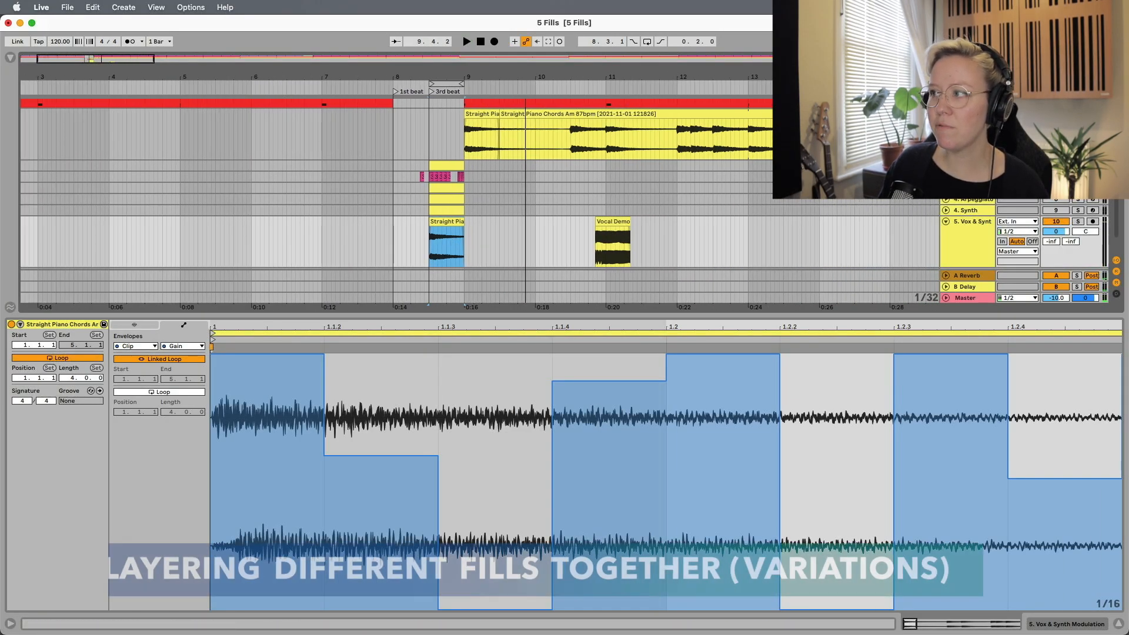
Play the arrangement from 7.2.3 through the fill into bar 9, and place the insert marker at 7.1.3
left_click(1051, 246)
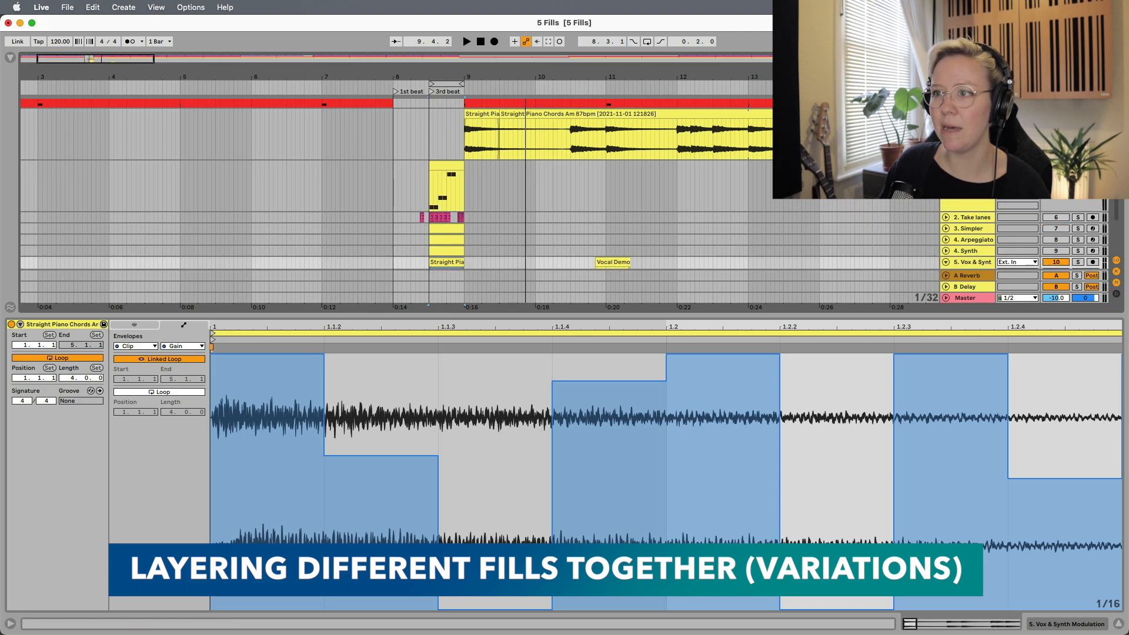
left_click(353, 230)
key("space")
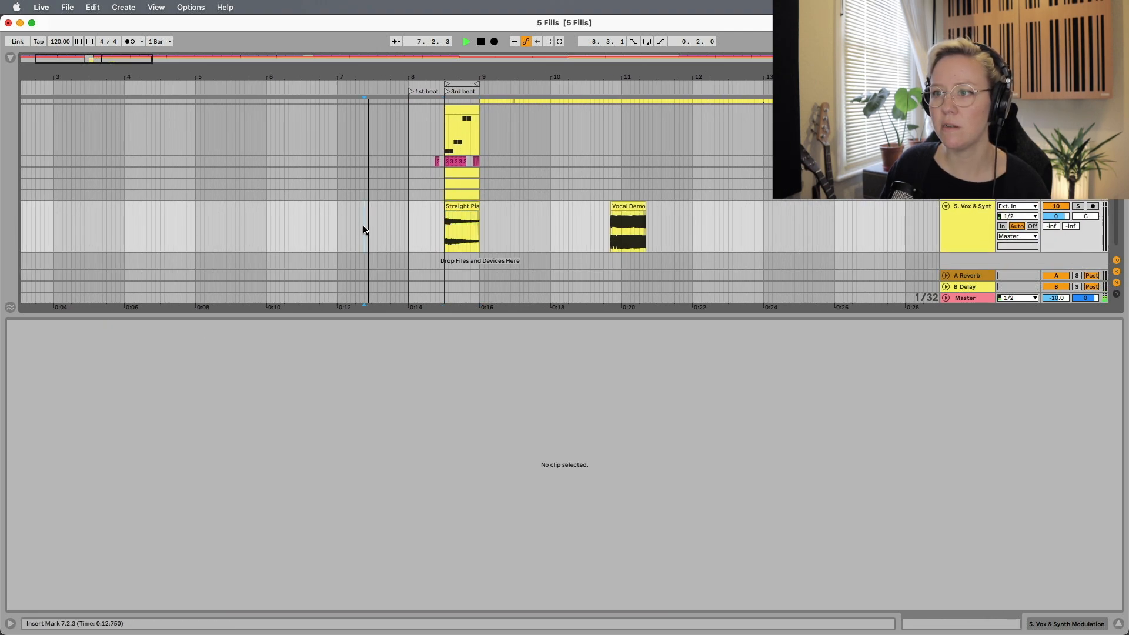
left_click(442, 229)
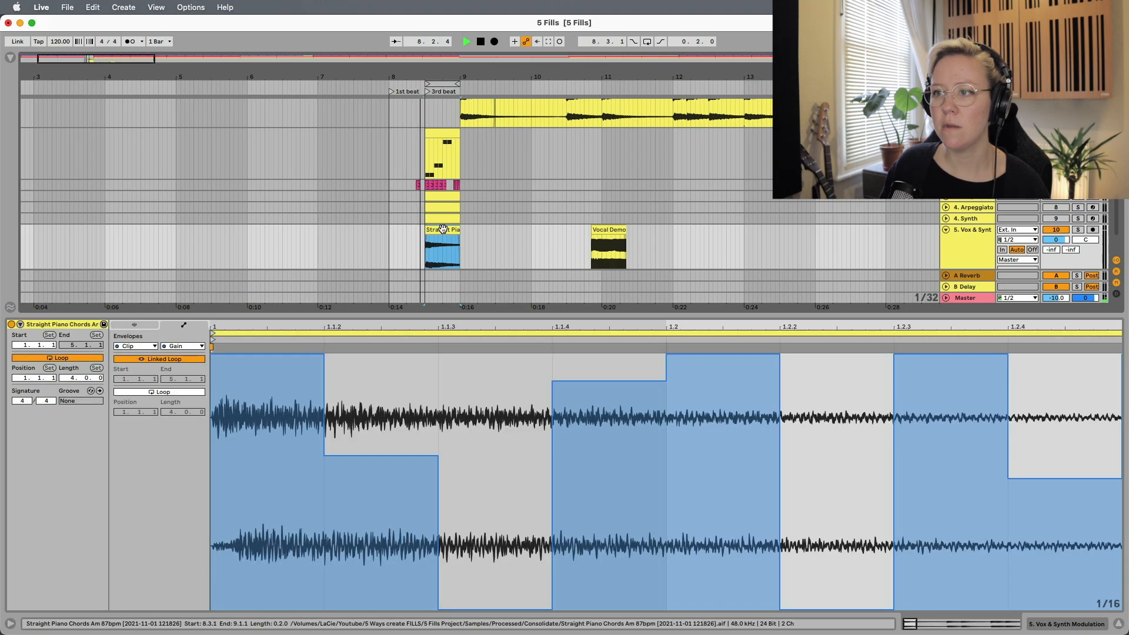
key("minus")
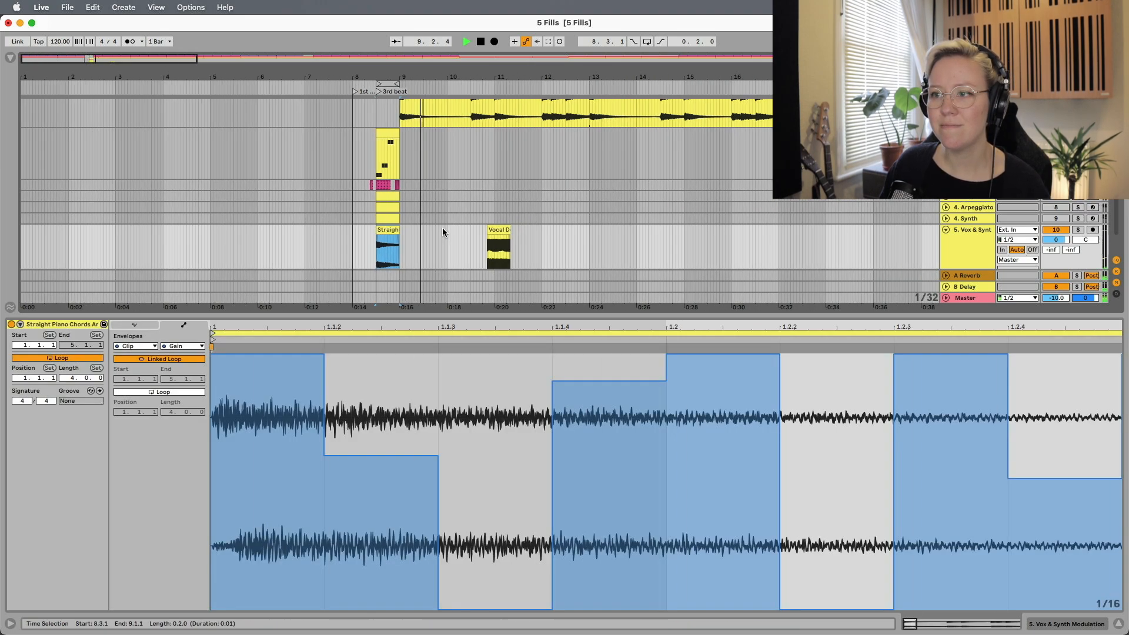
key("minus")
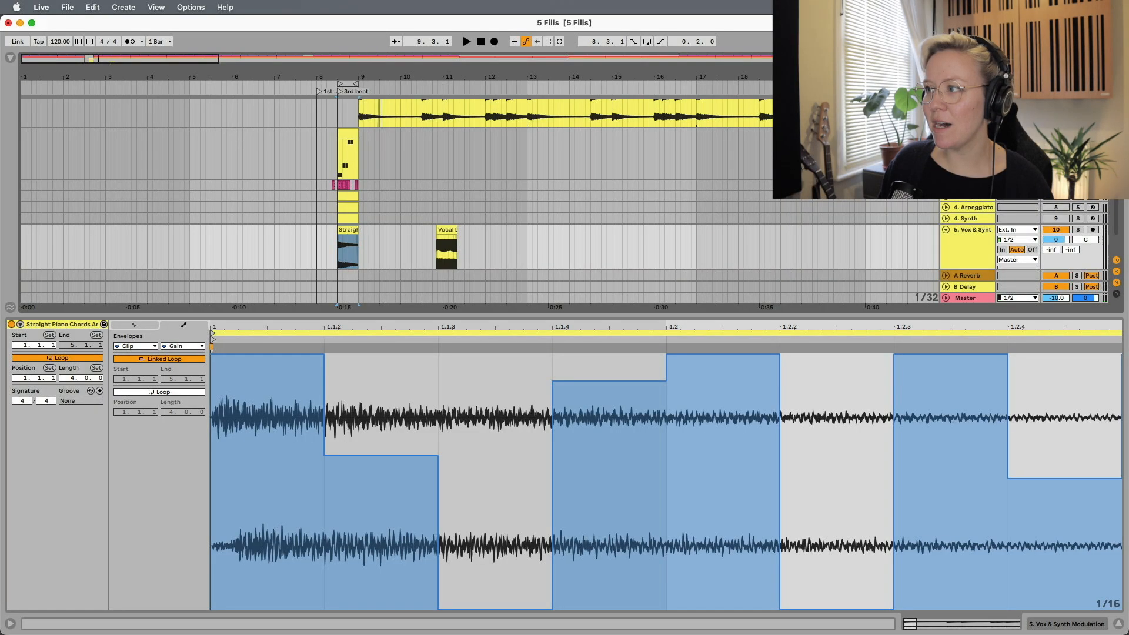
left_click(279, 252)
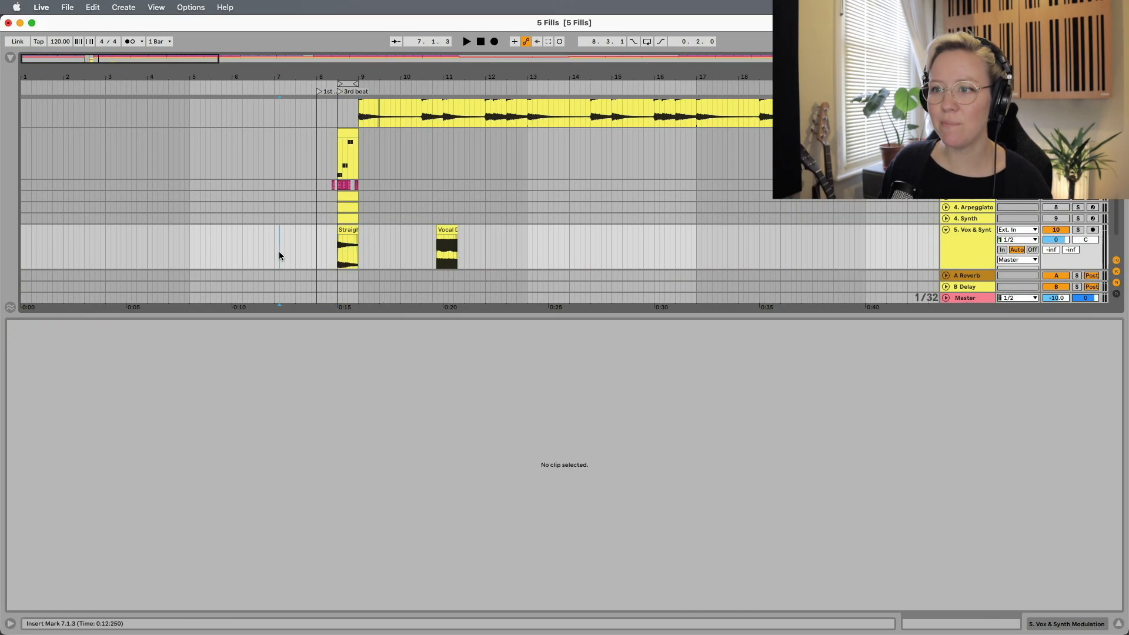
Play the arrangement from 7.1.3 while viewing the piano fill clip's Gain envelope, and replay the selected fill from 8.3.1
key("space")
left_click(347, 250)
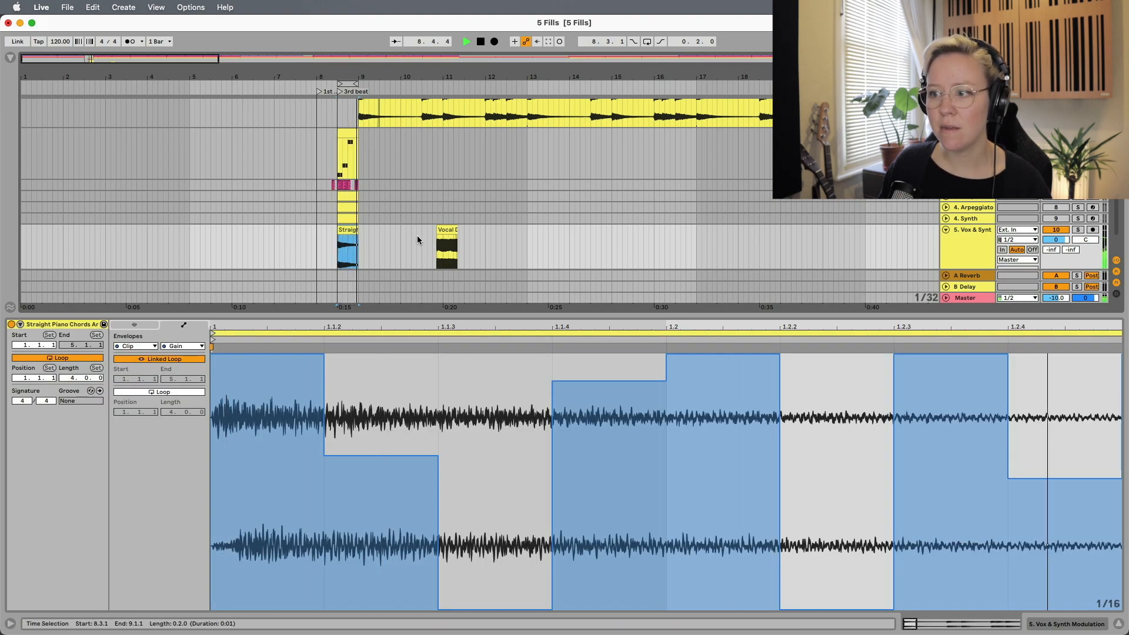
key("space")
scroll(334, 220, "up", 3)
scroll(334, 220, "down", 2)
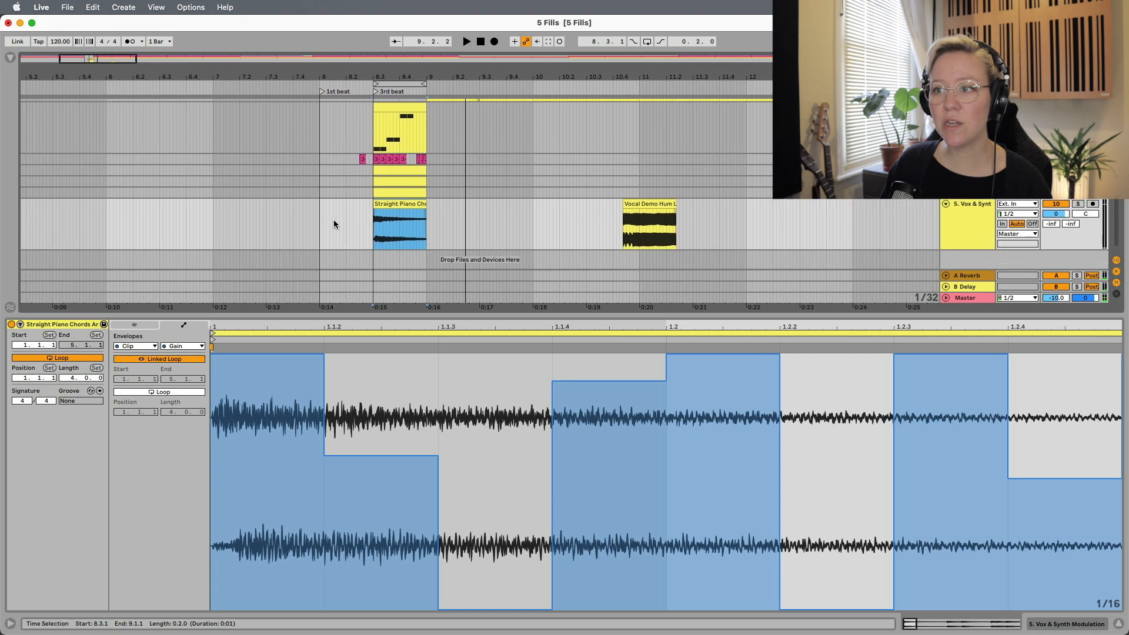
key("space")
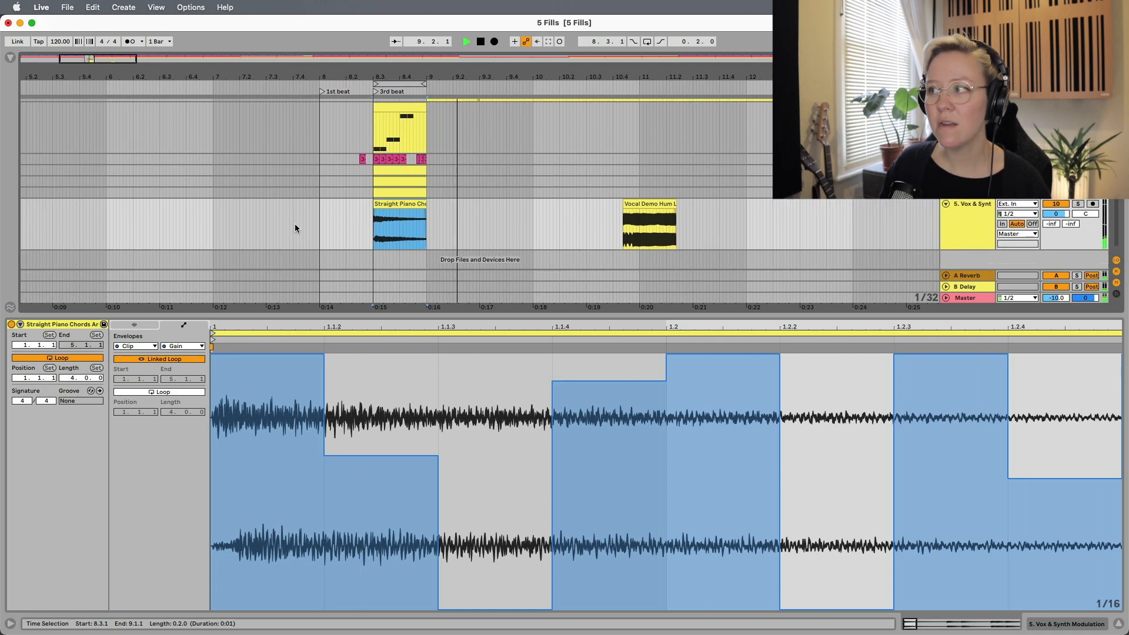
key("space")
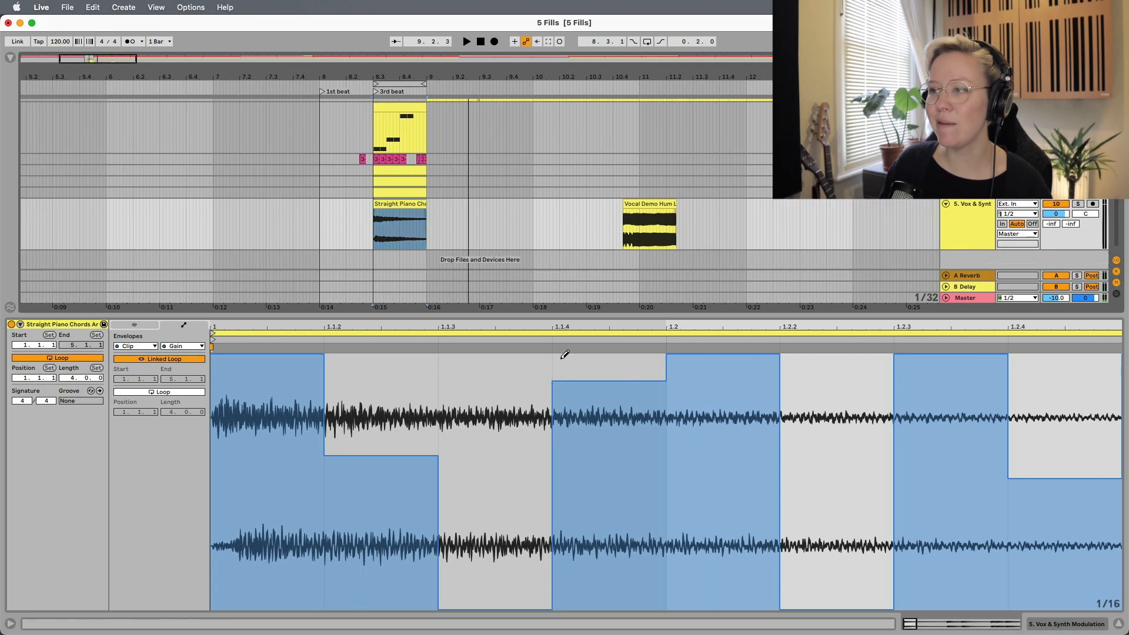
Replay the lead-in from beat 3 of bar 7, the second time from 7.3.3, following the piano clip's Gain envelope during playback
left_click(268, 226)
key("space")
left_click(405, 204)
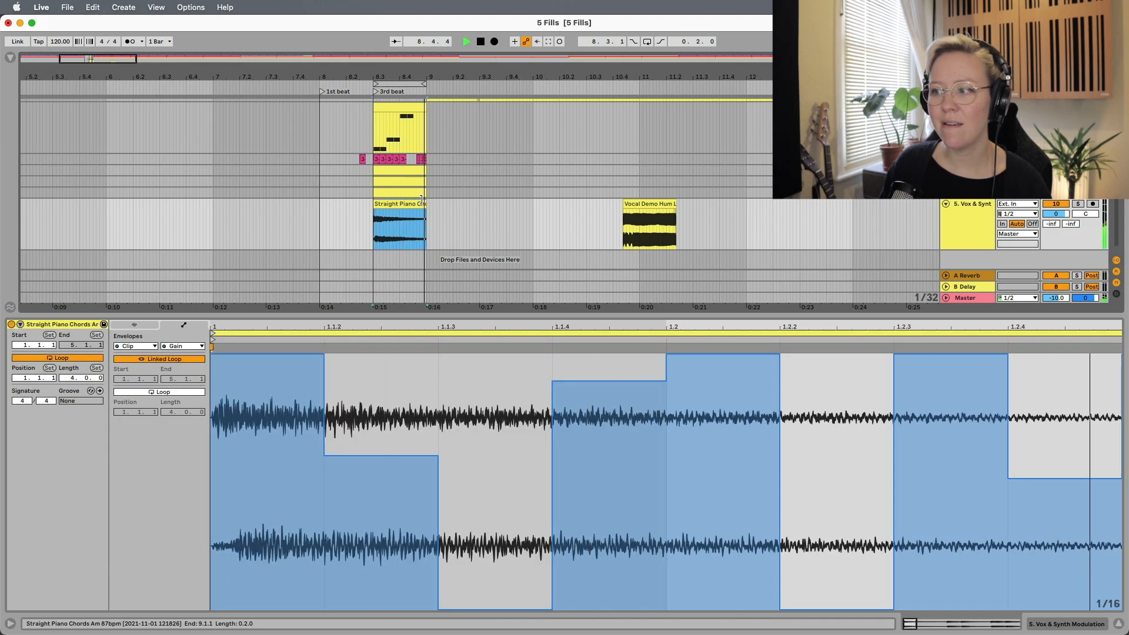
key("space")
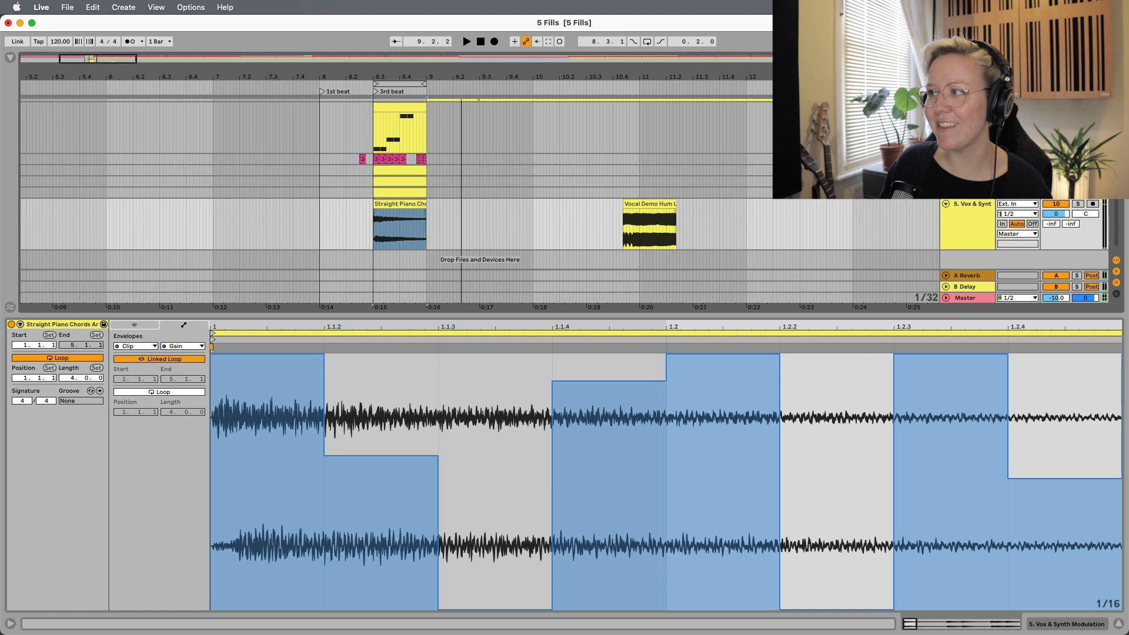
left_click(282, 231)
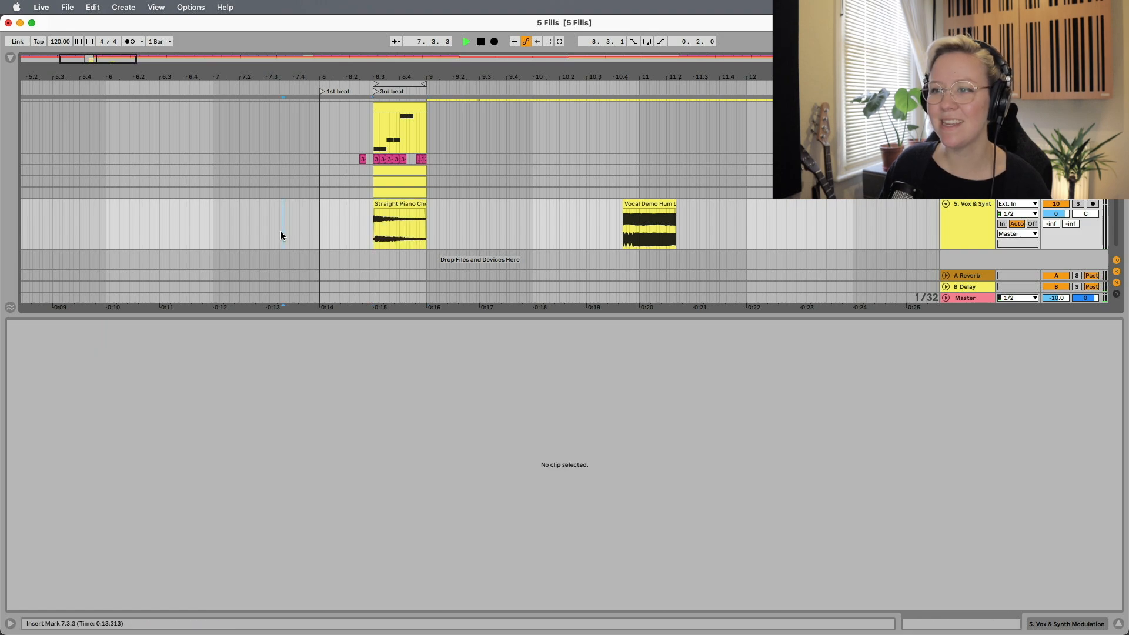
key("space")
left_click(389, 203)
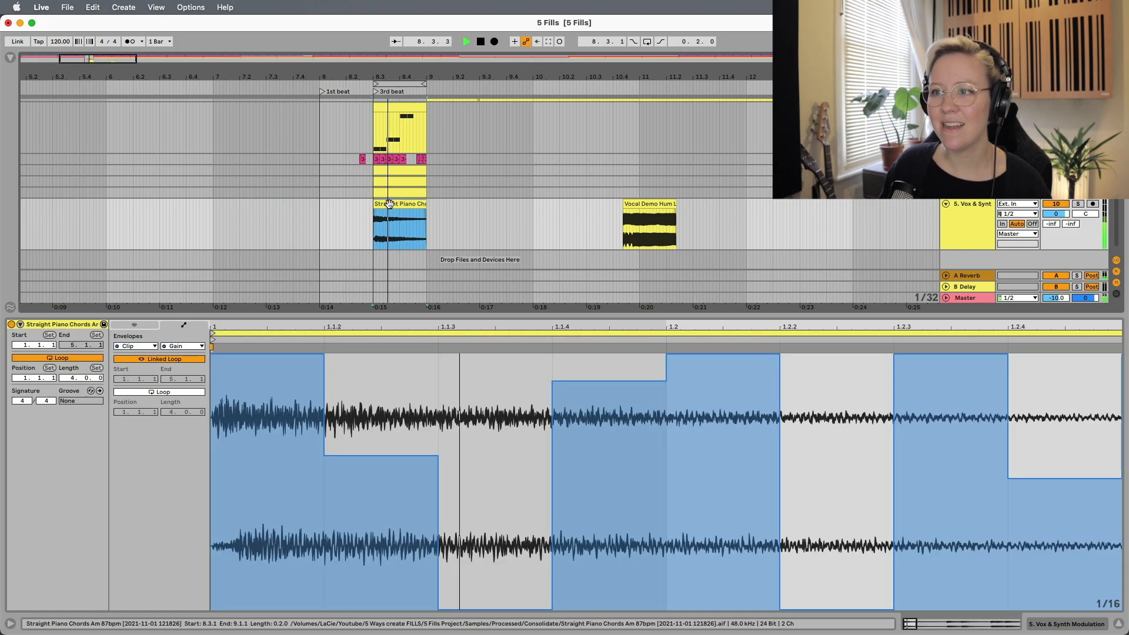